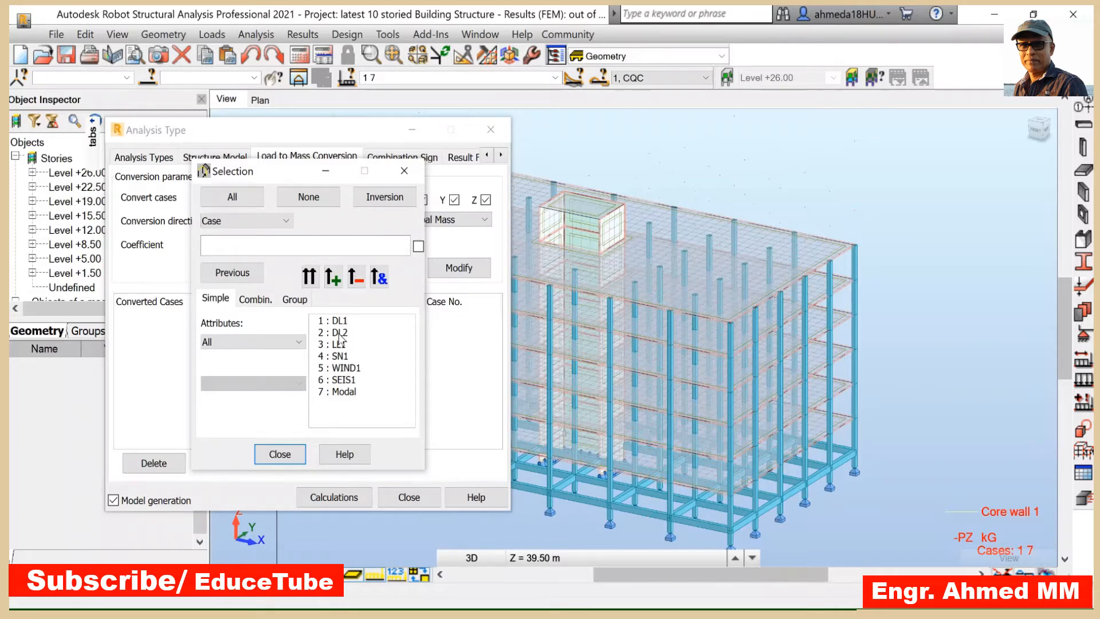
- Add load case 2 (DL2) to the load-to-mass conversion in the Z- direction with coefficient 1, into Global Mass for X, Y, Z
left_click(340, 334)
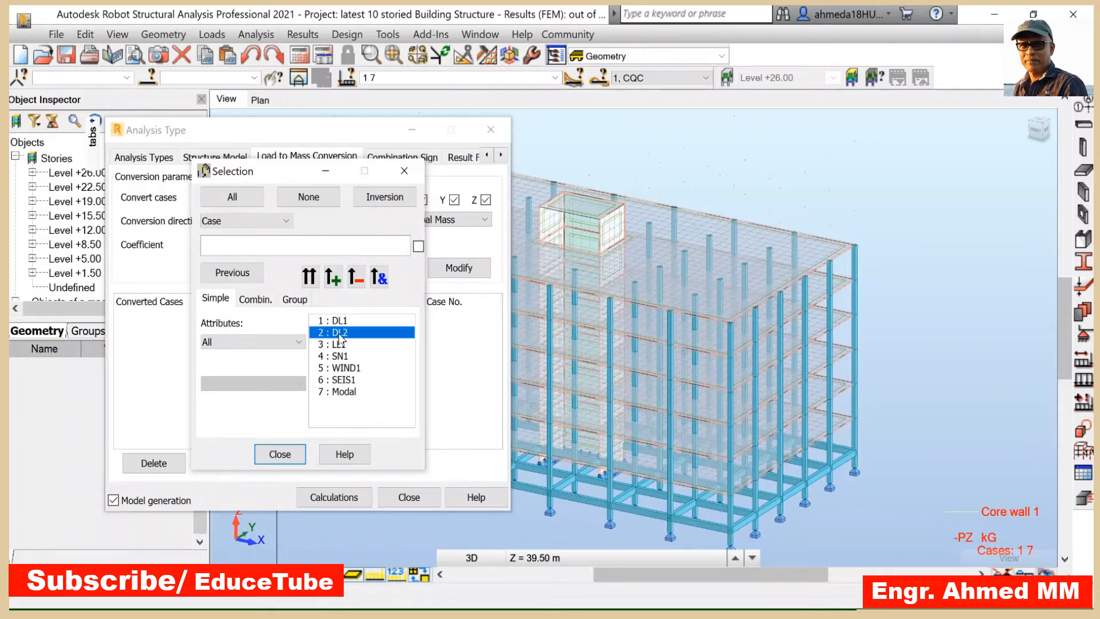
left_click(310, 278)
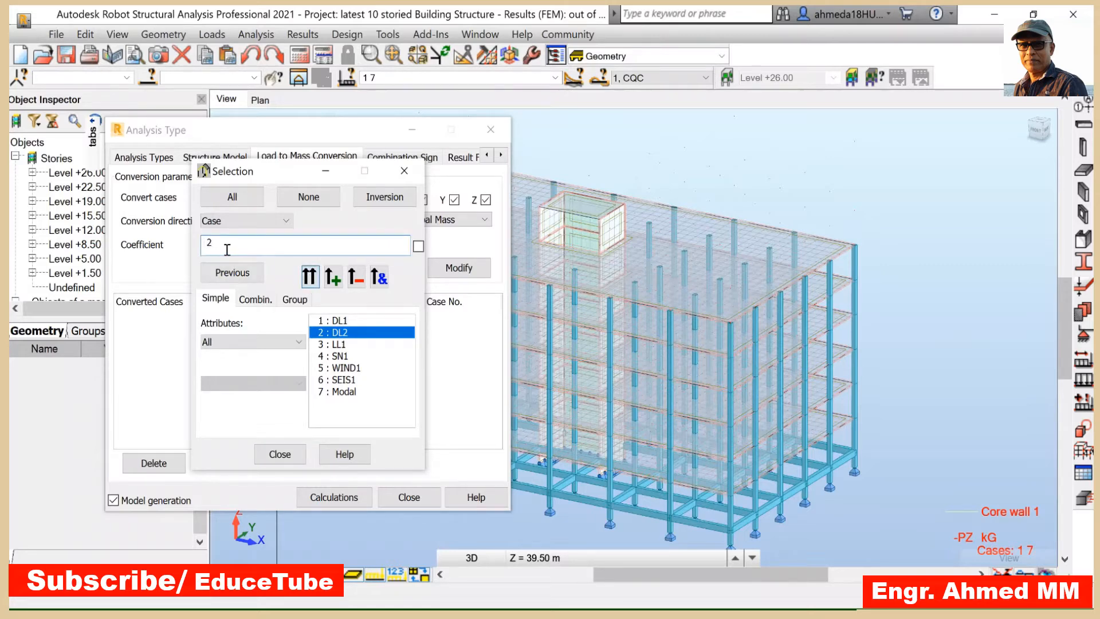
left_click(279, 454)
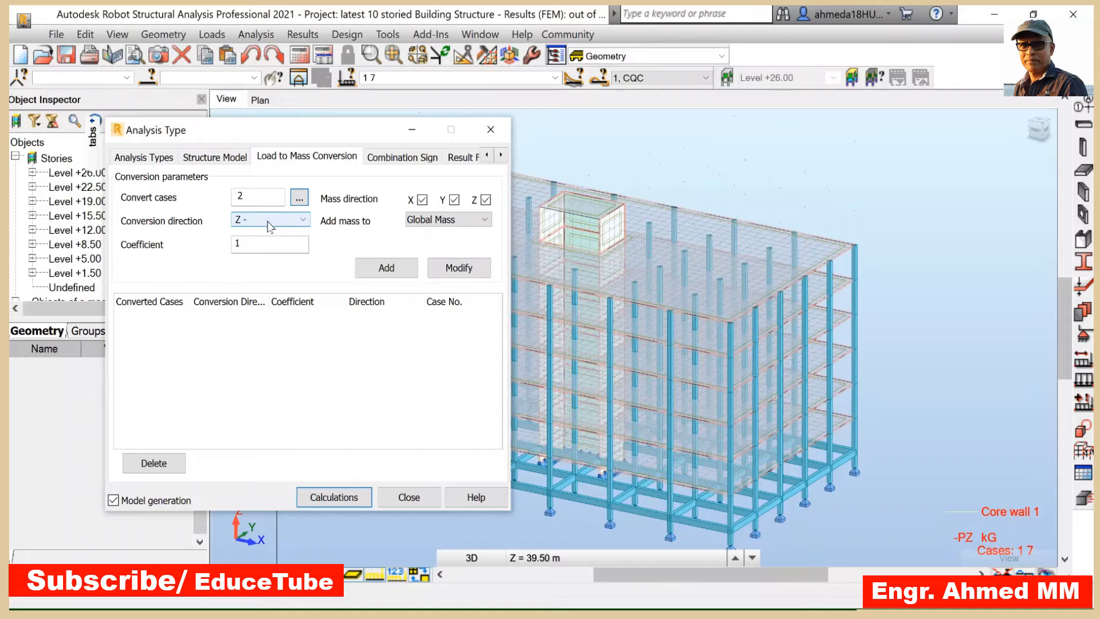
left_click(258, 239)
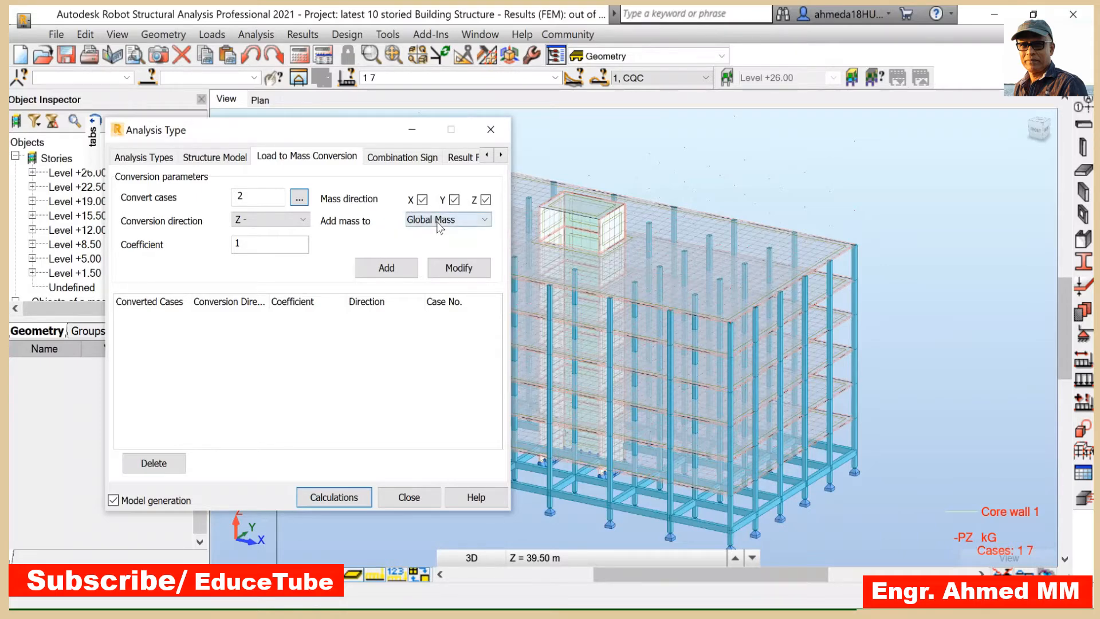
left_click(483, 220)
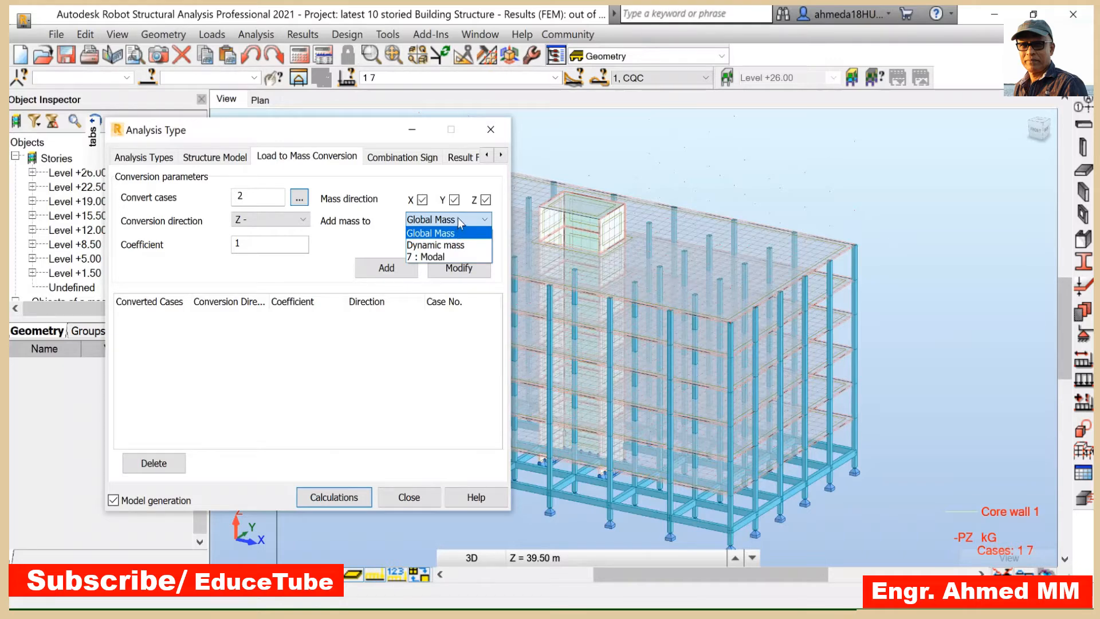
left_click(442, 232)
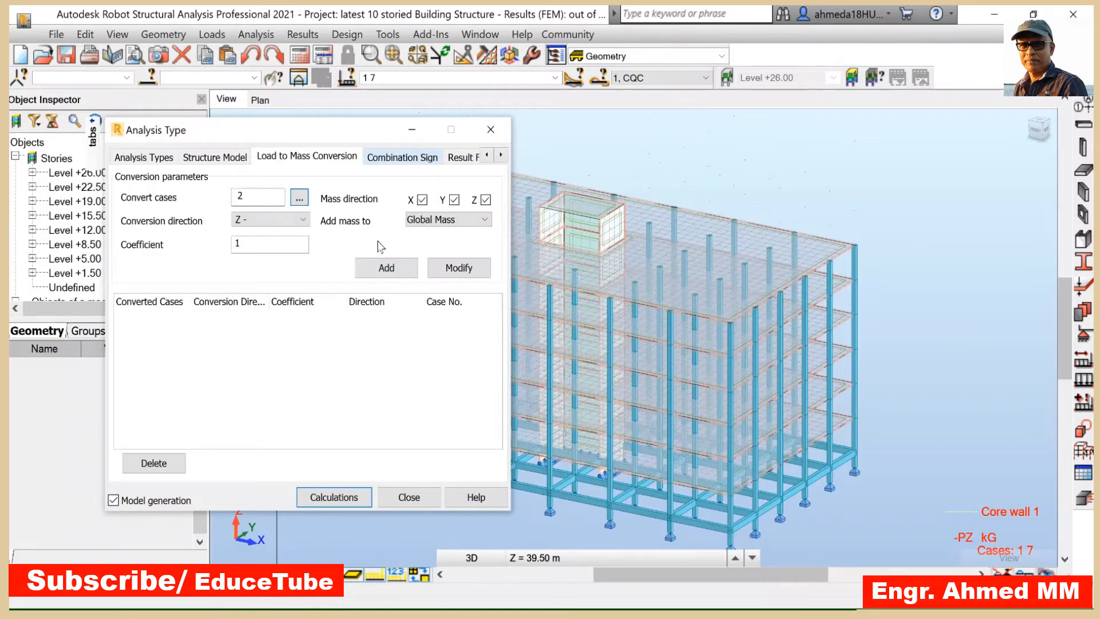
left_click(383, 269)
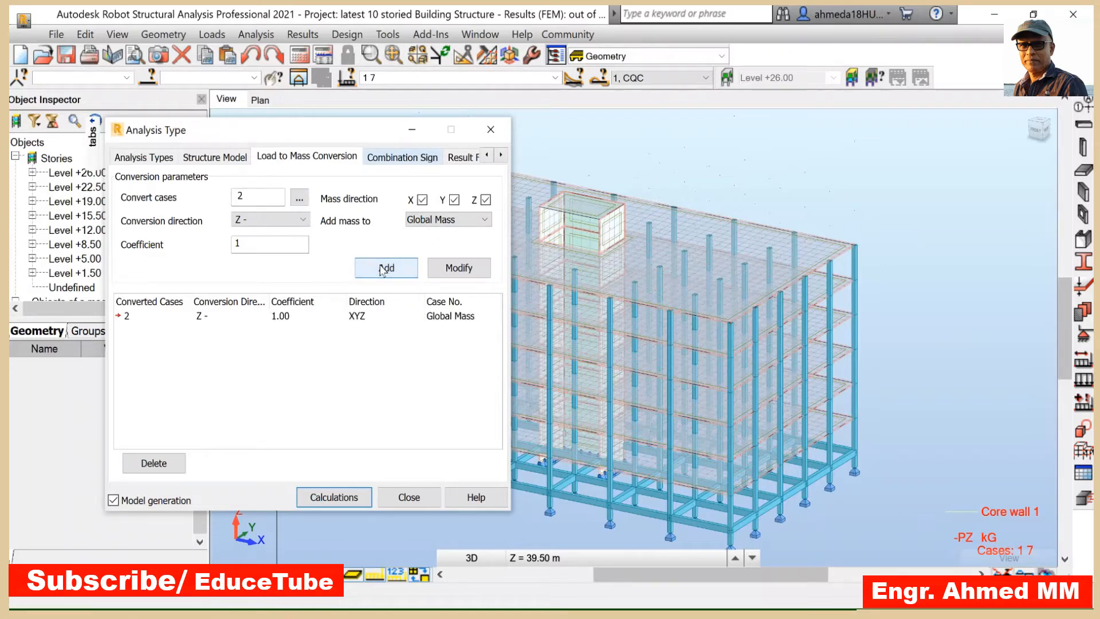
- Add load case 3 (LL1) to the load-to-mass conversion with a coefficient of 0.3
left_click(299, 199)
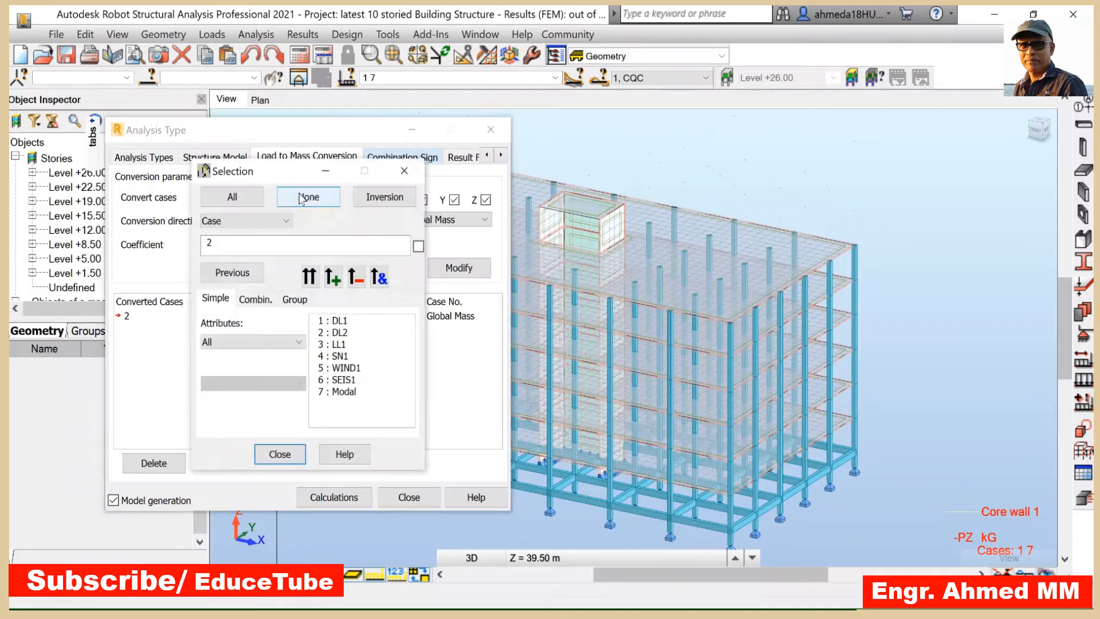
left_click(340, 344)
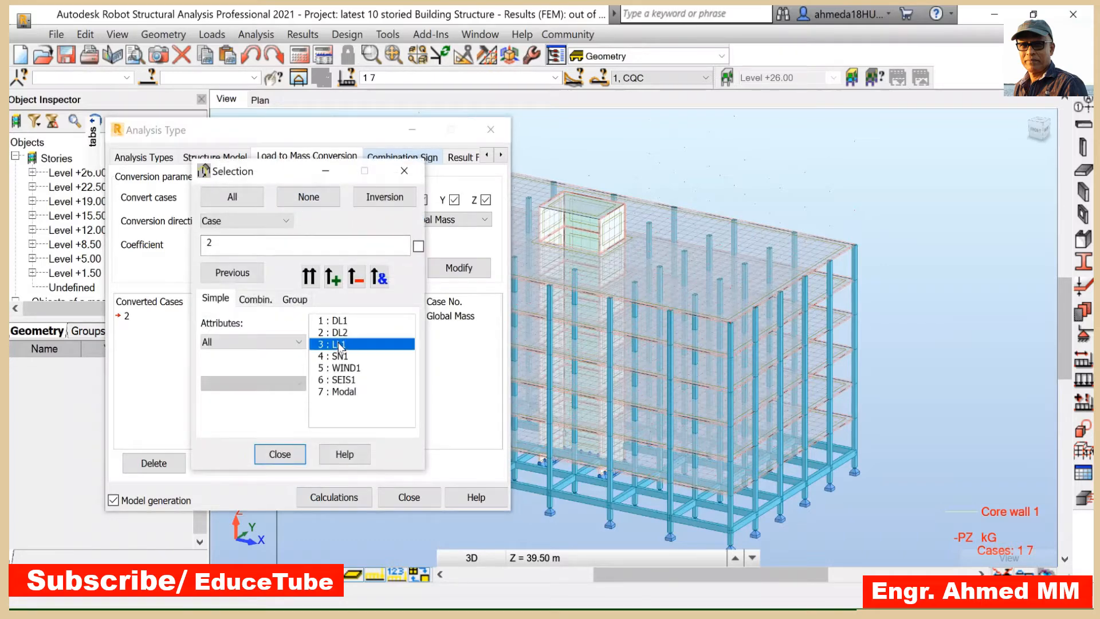
left_click(310, 278)
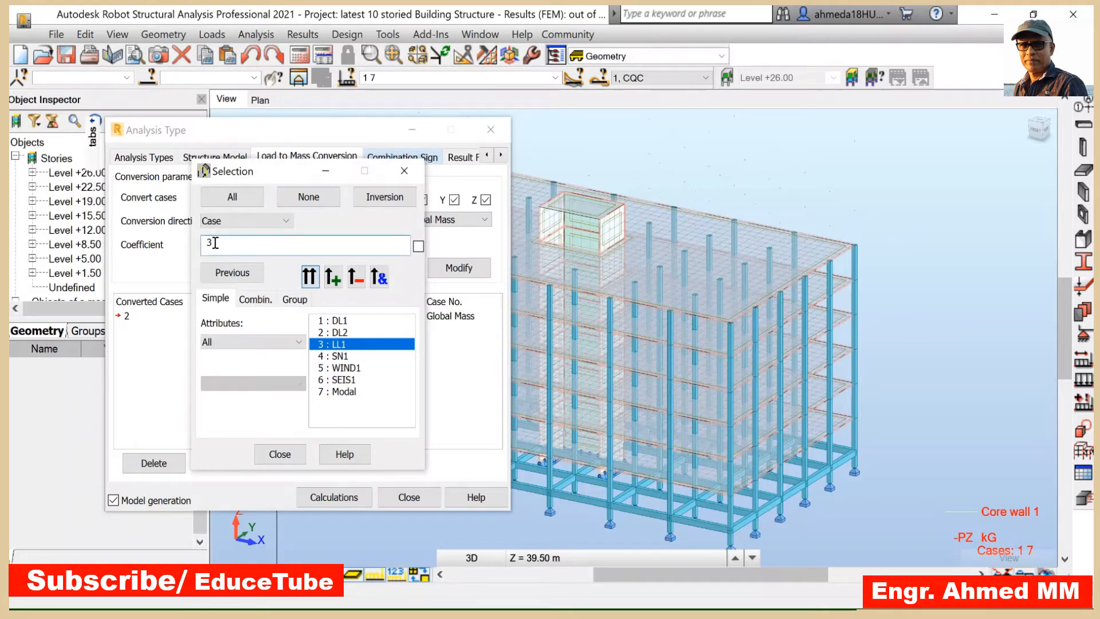
left_click(286, 452)
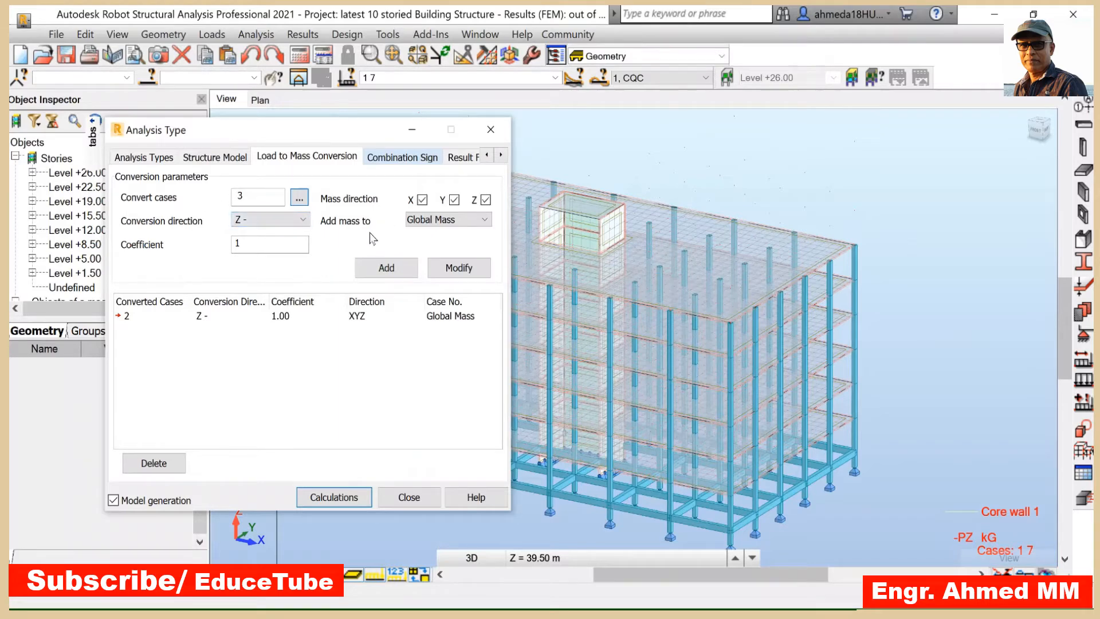
left_click(246, 241)
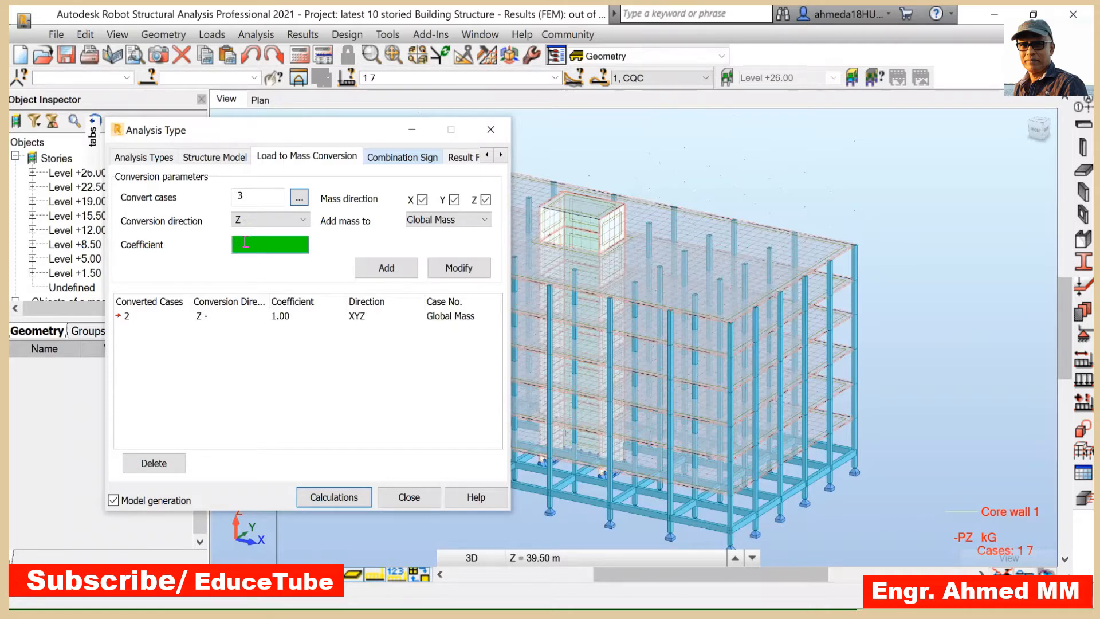
type("0.3")
left_click(391, 267)
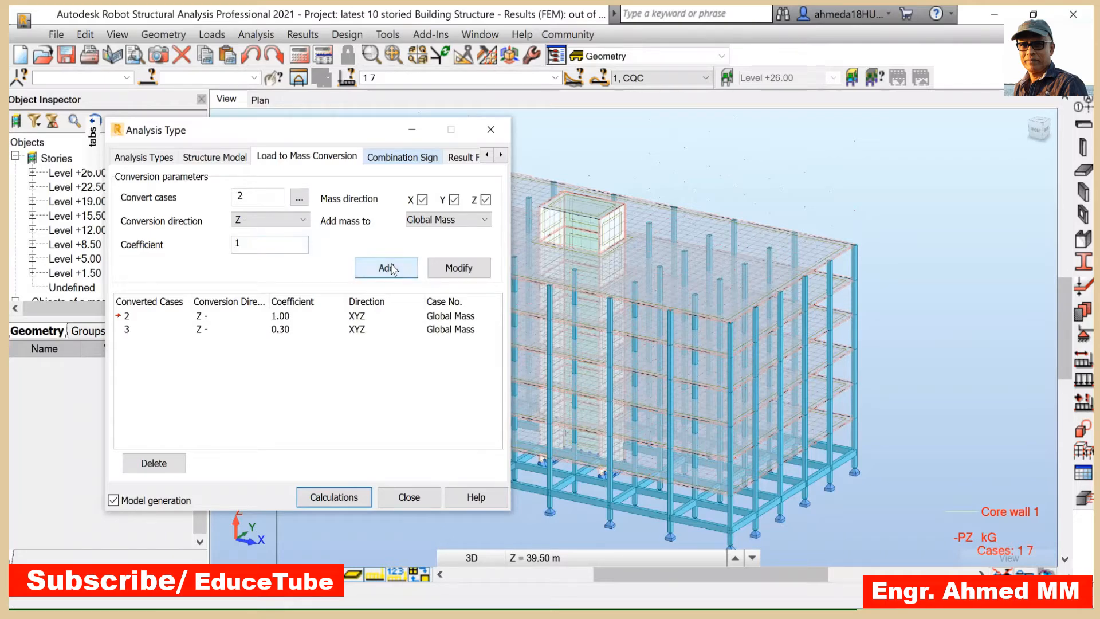
- Add load case 4 (SN1) to the load-to-mass conversion with a coefficient of 0.3
left_click(299, 198)
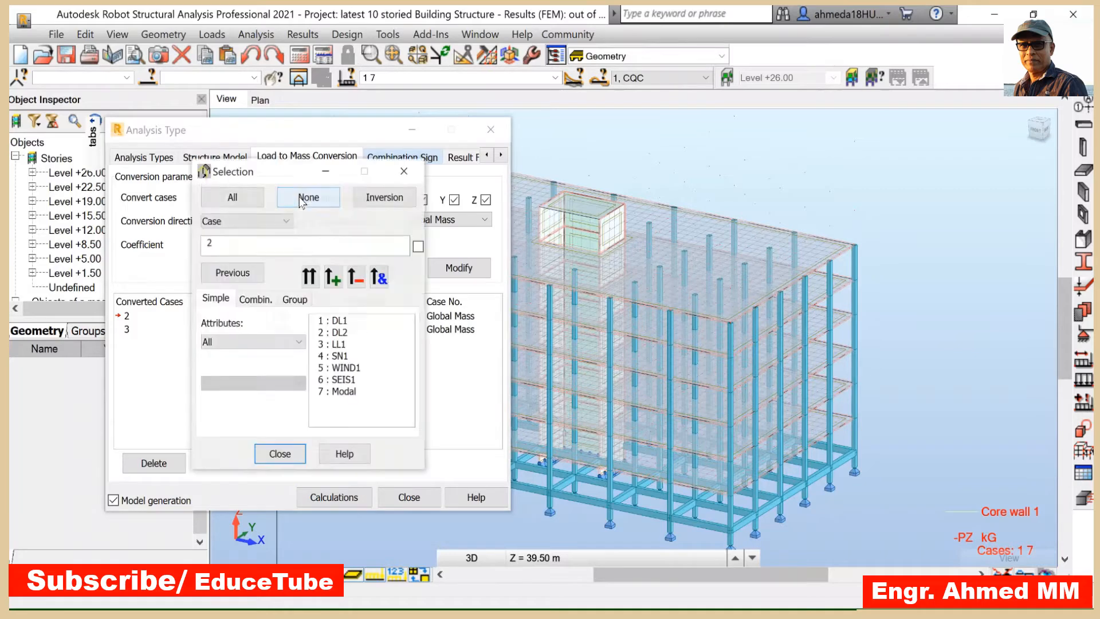
left_click(341, 357)
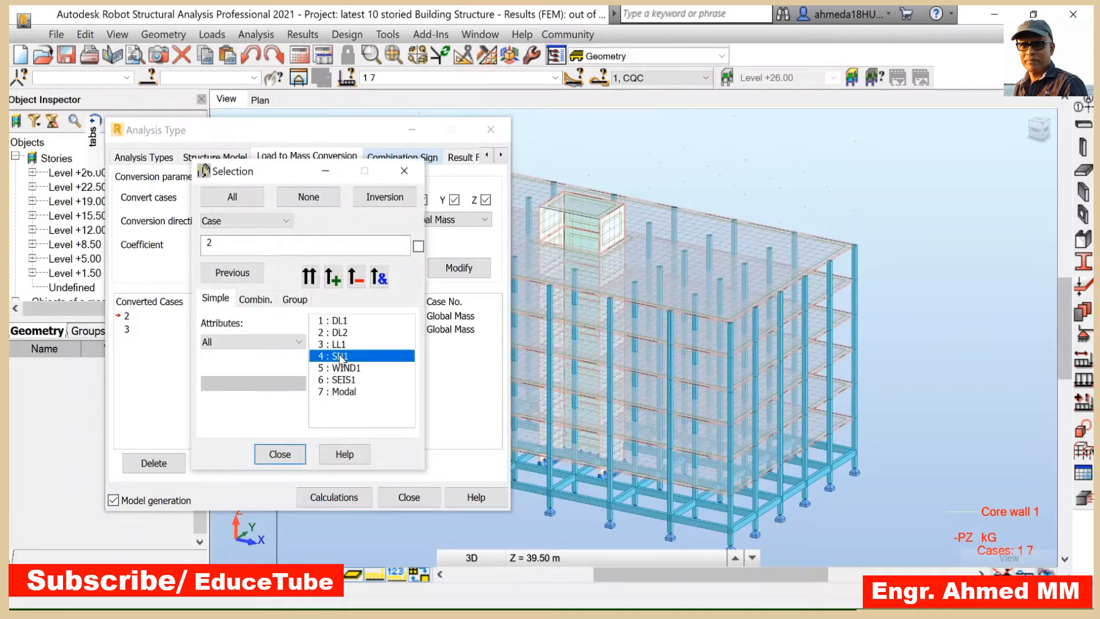
left_click(310, 280)
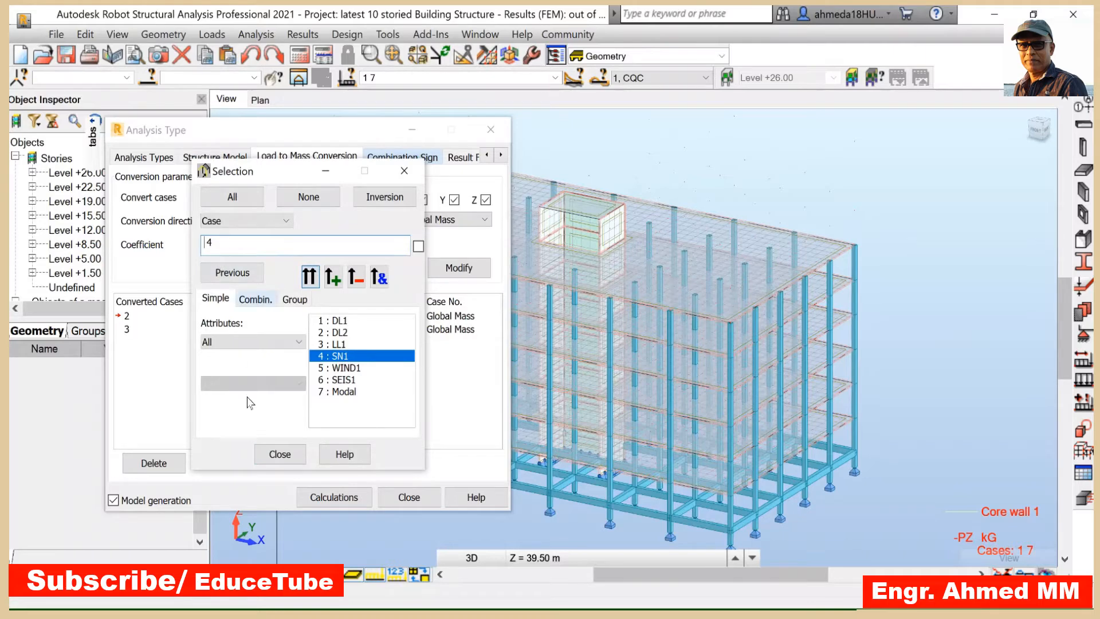
left_click(280, 453)
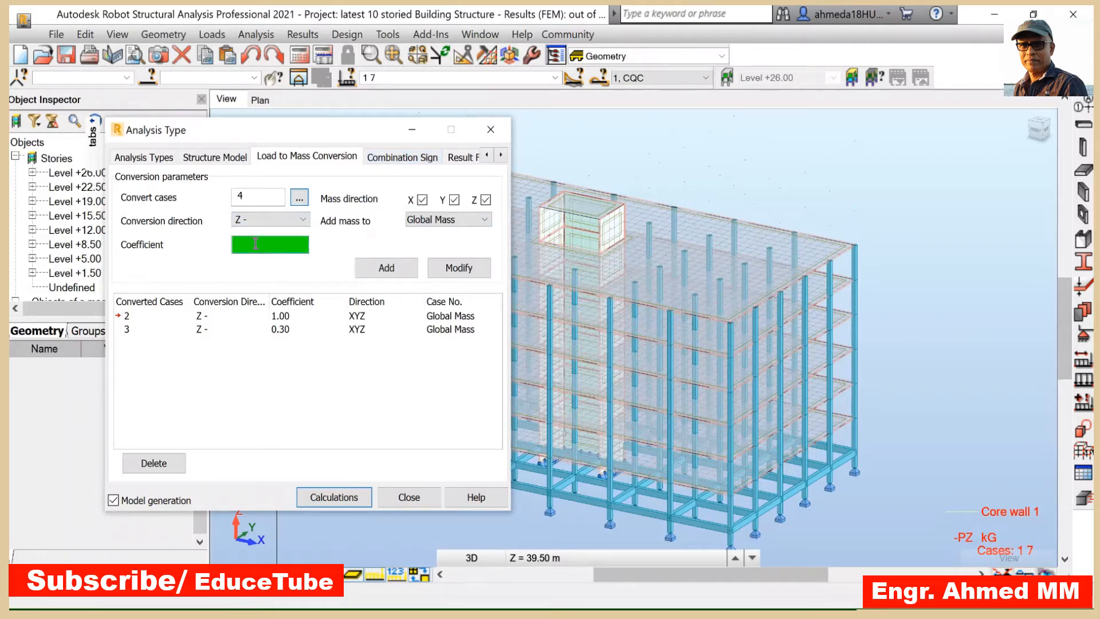
type("0.3")
left_click(387, 269)
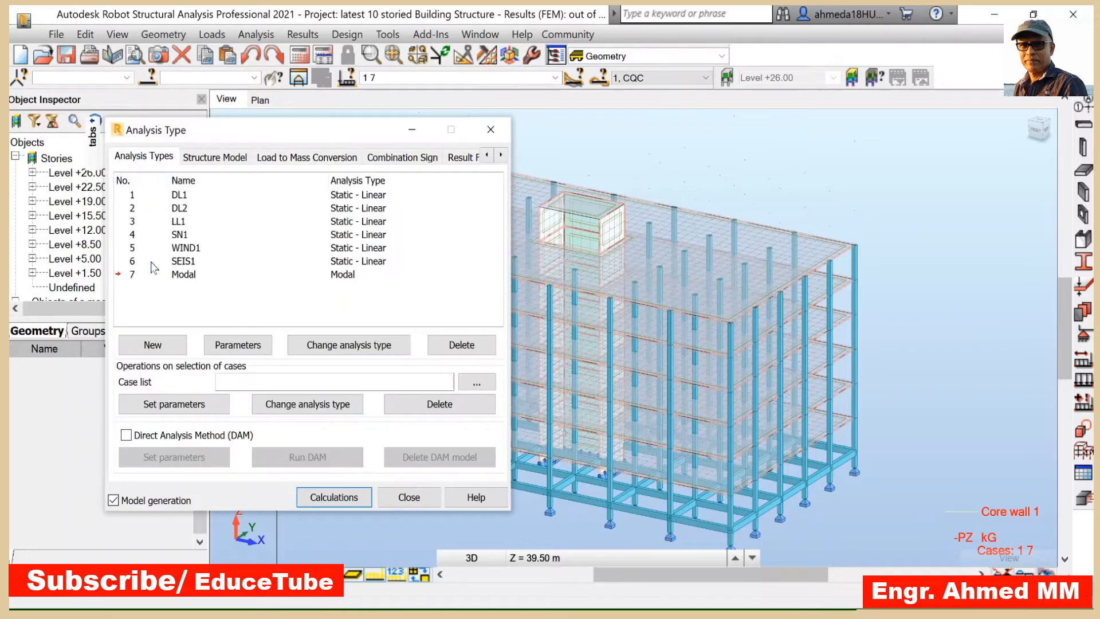
- Create a new Seismic analysis case using NBC of Canada 2010
left_click(153, 345)
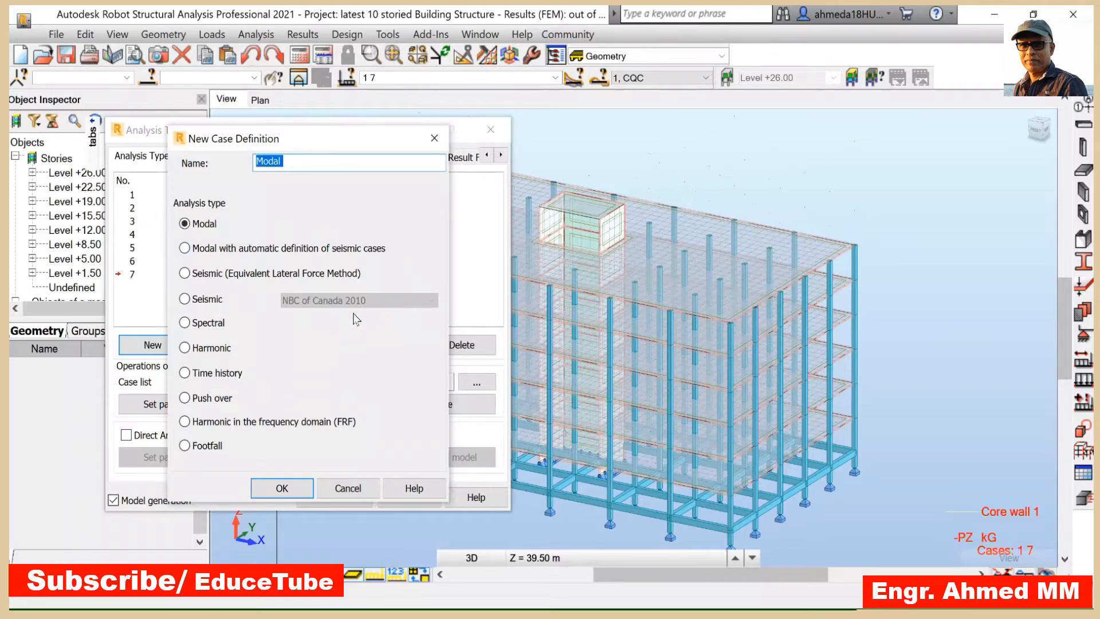
left_click(184, 299)
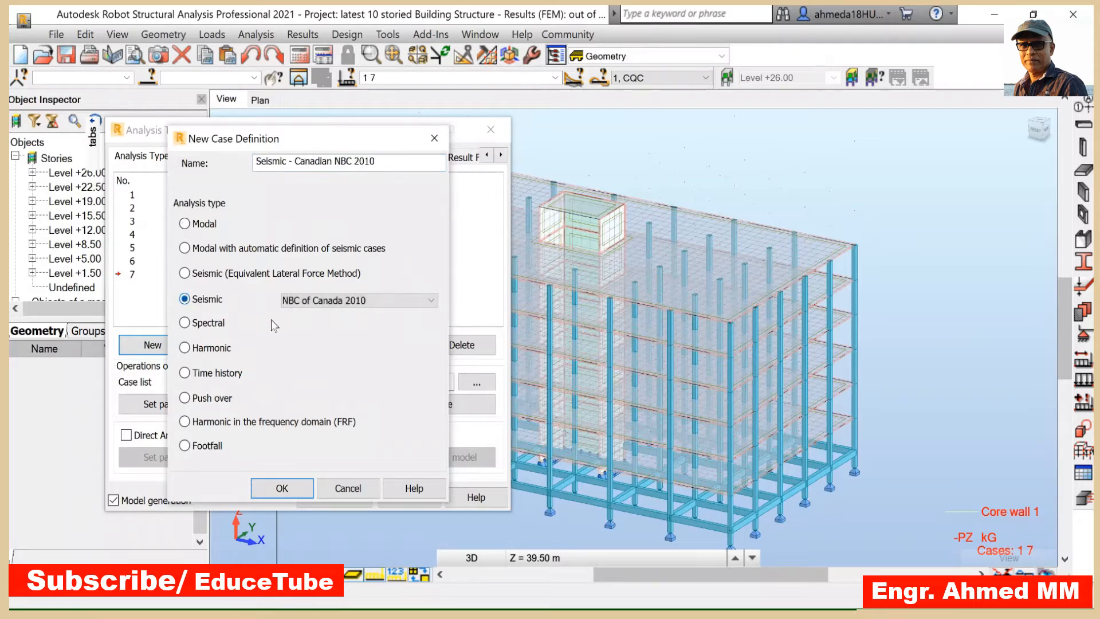
left_click(282, 488)
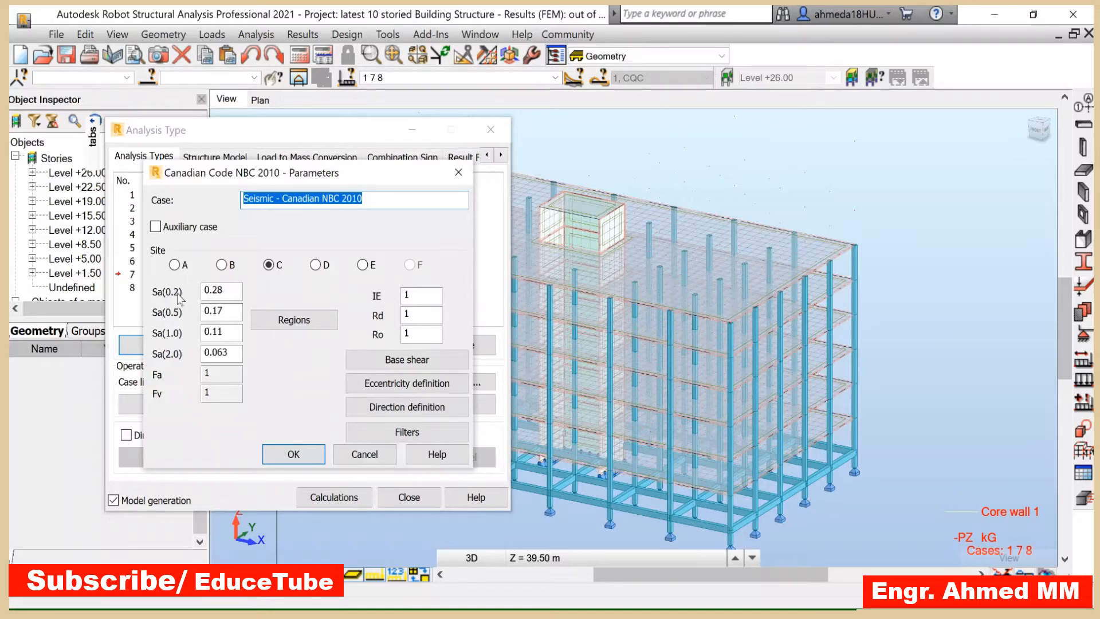
- Open the seismic direction definition and set the Z direction component to 0
left_click_drag(367, 180, 692, 179)
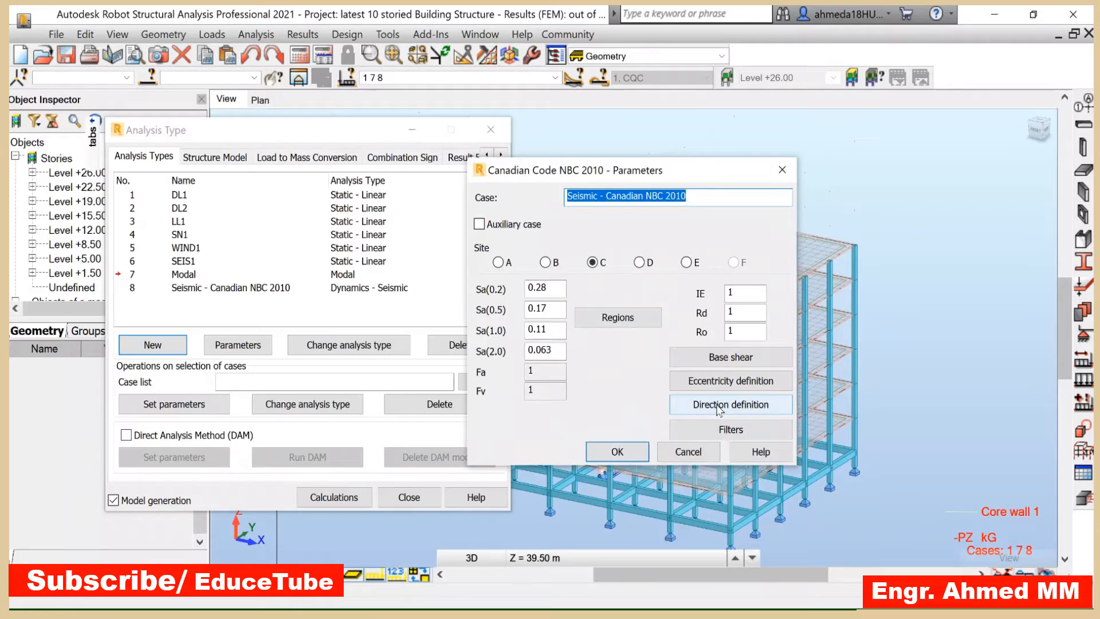
left_click(775, 407)
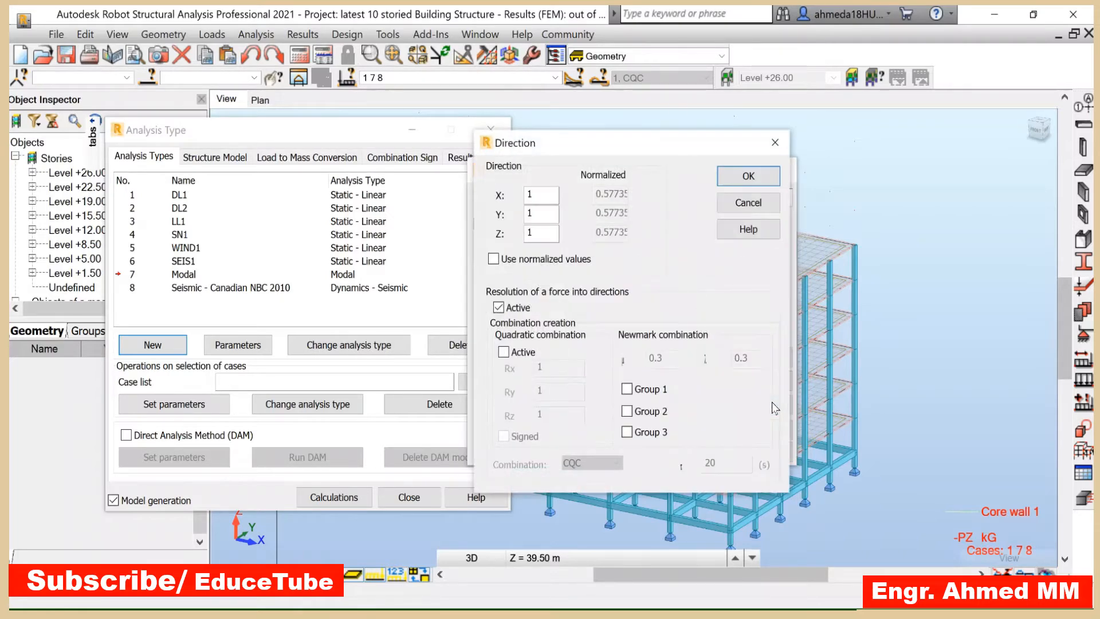
left_click_drag(637, 151, 896, 164)
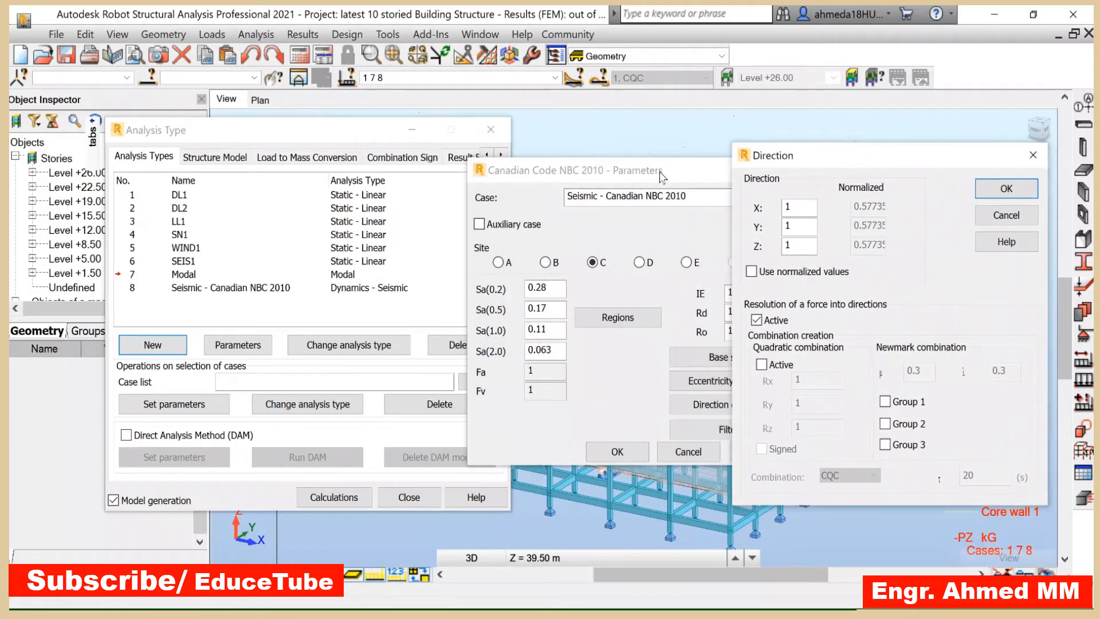
left_click_drag(854, 164, 893, 158)
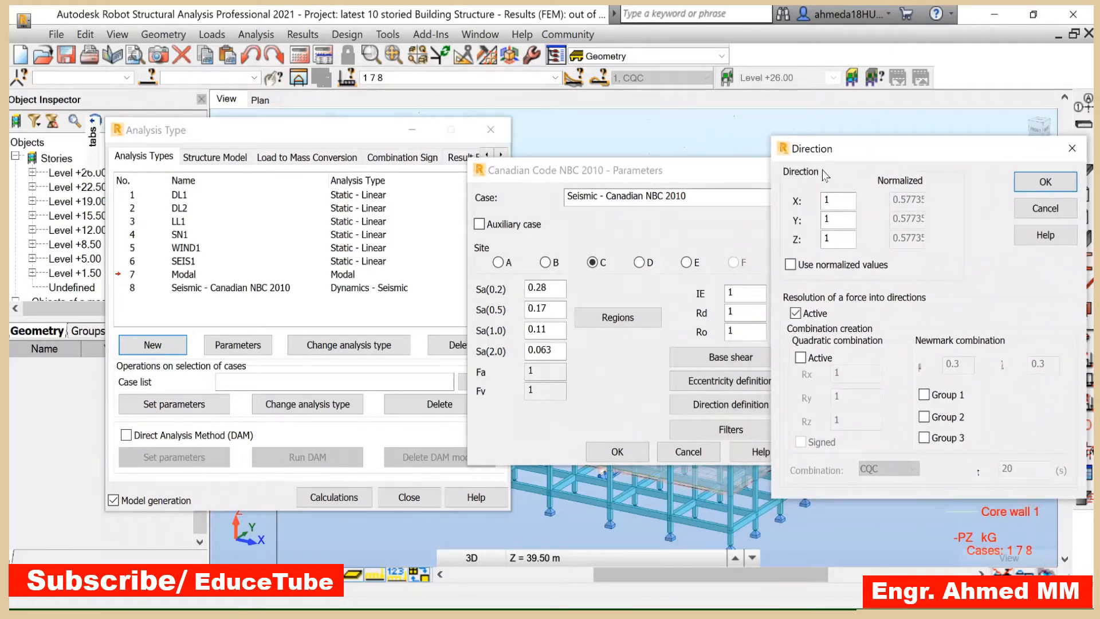
double_click(834, 239)
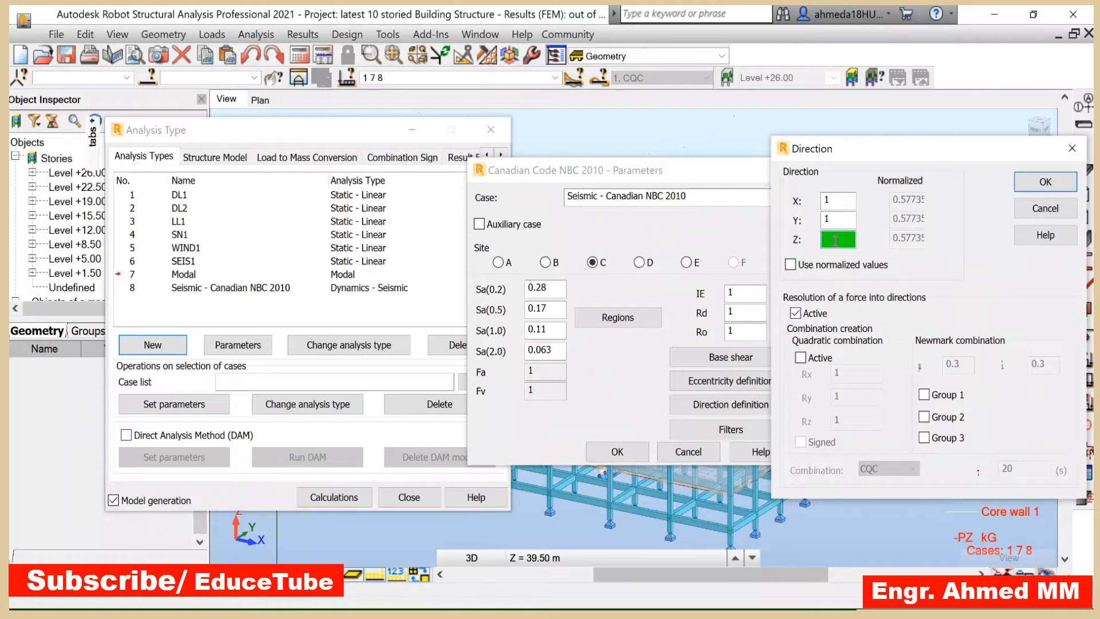
type("0")
- Enable Newmark combination Groups 1 and 2 with 0.3 factors and confirm the direction settings
left_click(800, 358)
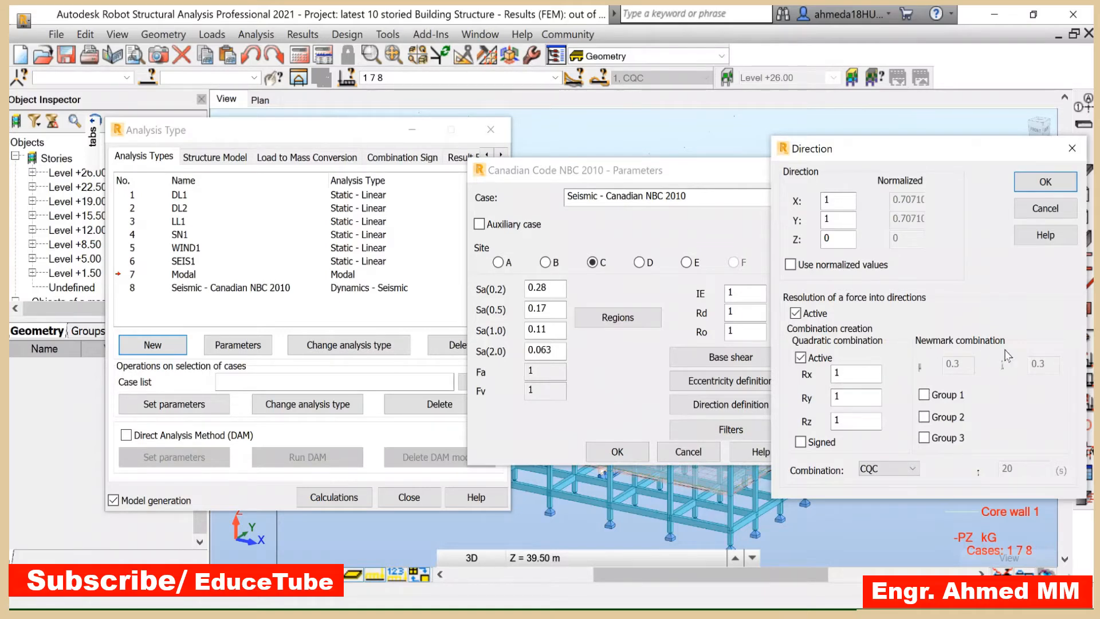
left_click(801, 358)
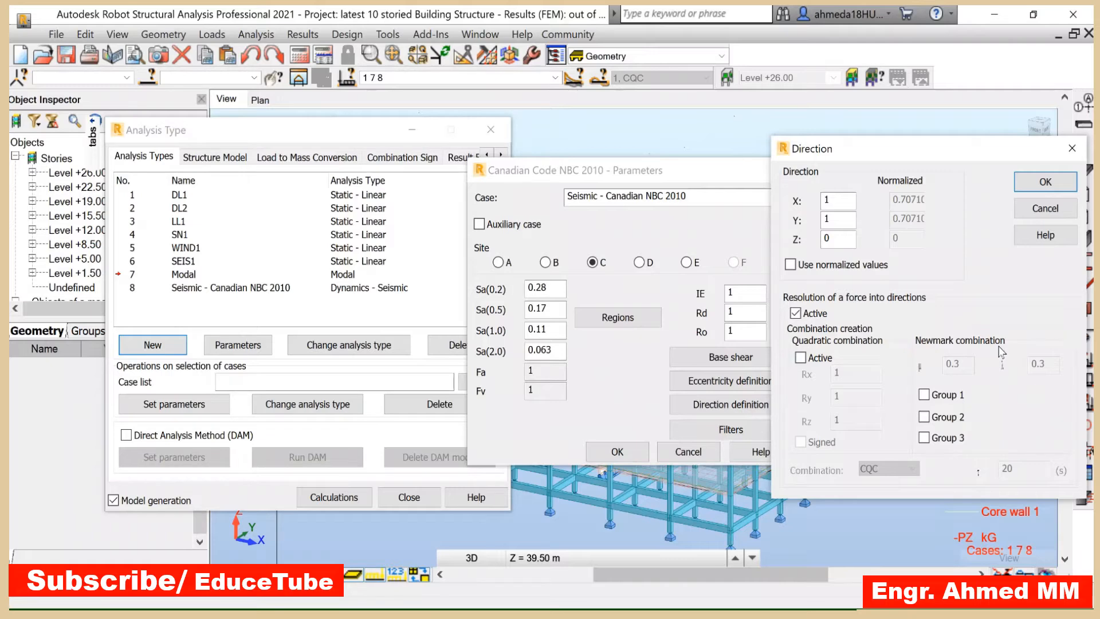
left_click(925, 395)
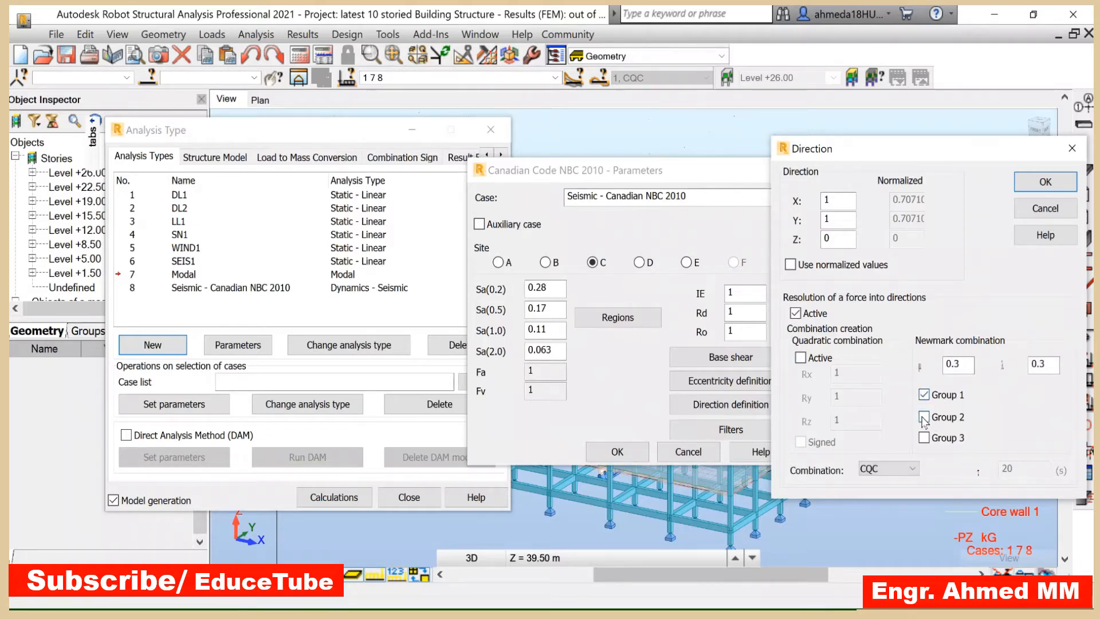
left_click(924, 418)
left_click(1046, 182)
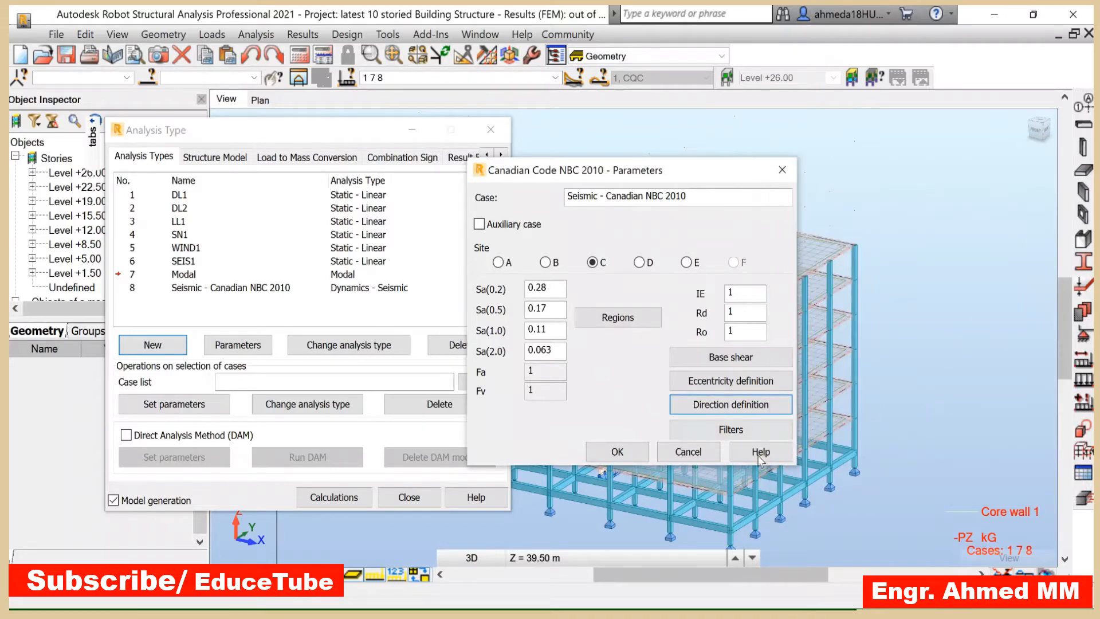
- Confirm the NBC 2010 seismic parameters, review the generated analysis cases, and close the Analysis Type dialog
left_click(617, 452)
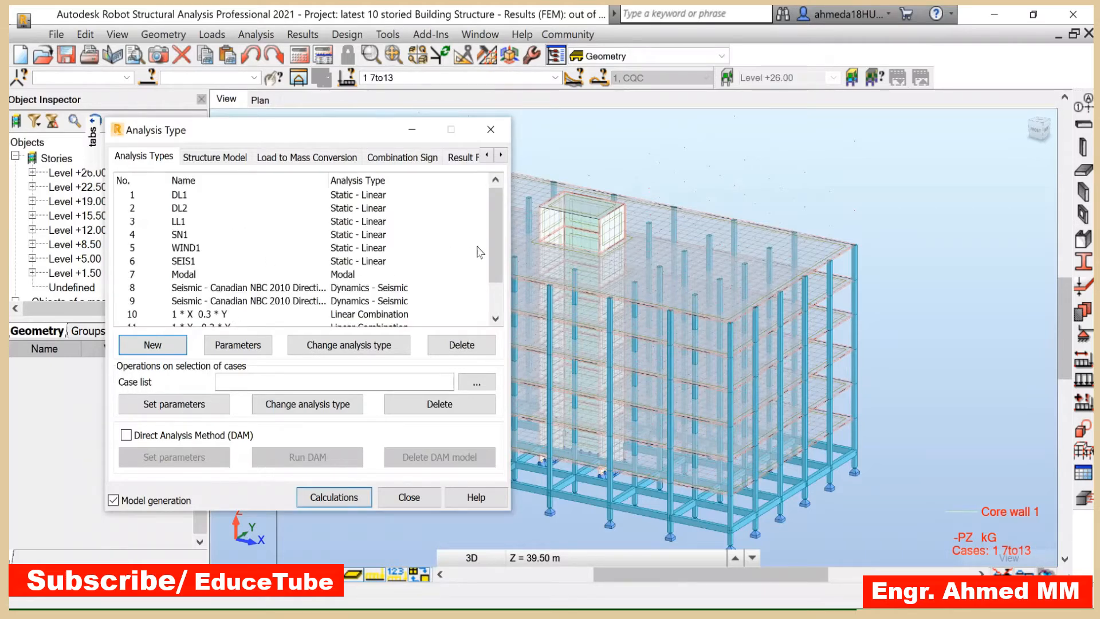
scroll(495, 273, "down", 1)
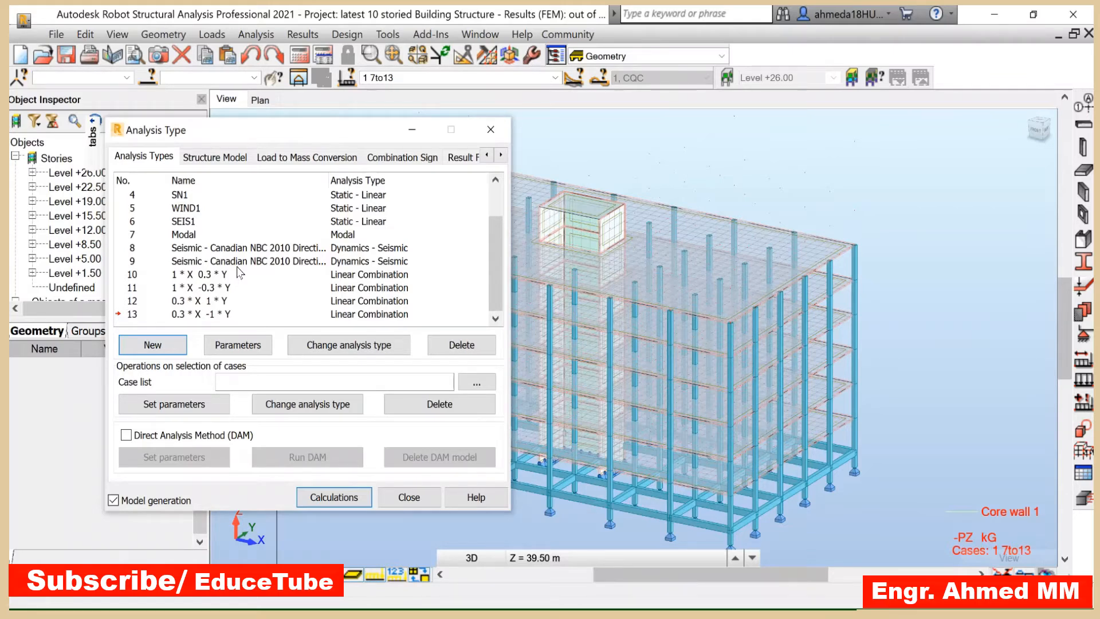
left_click(408, 496)
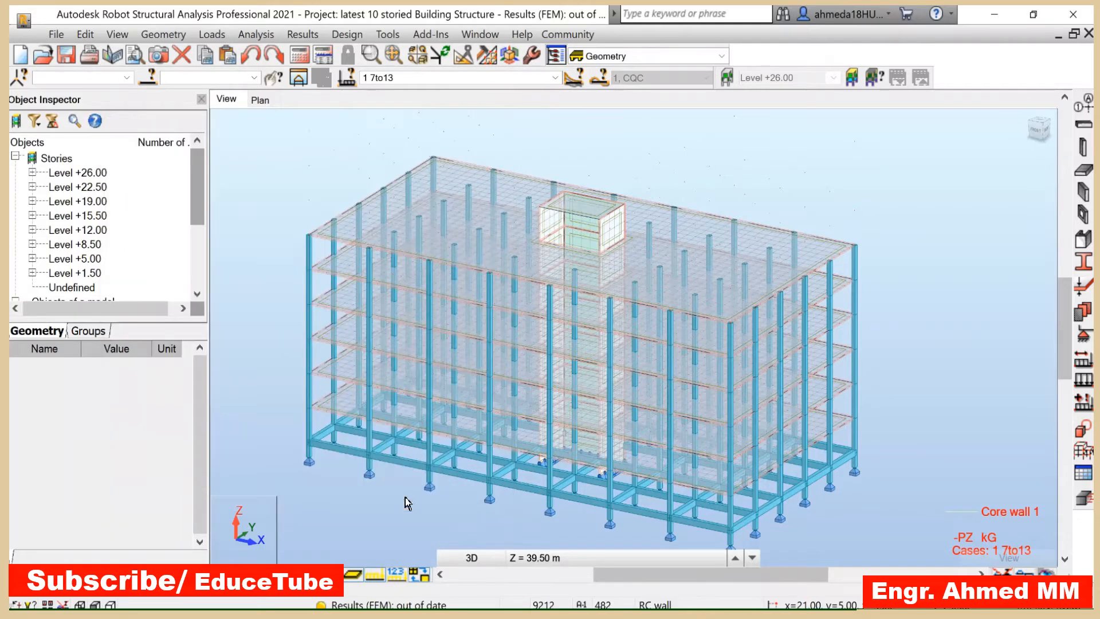
- Generate full automatic NBCC 2015 load combinations, accepting replacement of the previously calculated code combinations
left_click(212, 34)
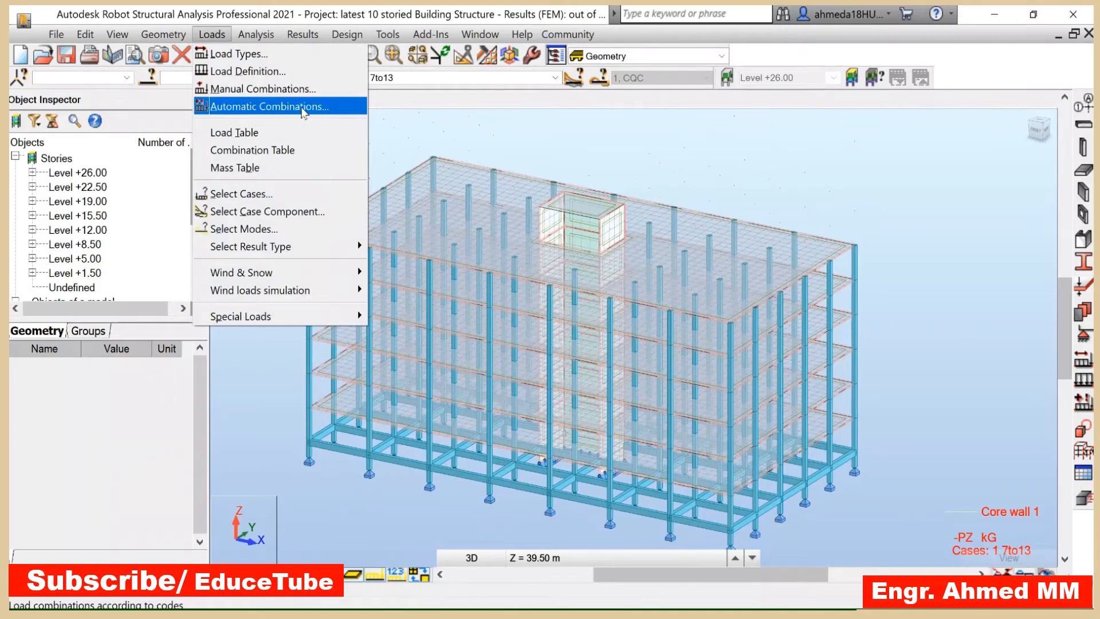
left_click(303, 108)
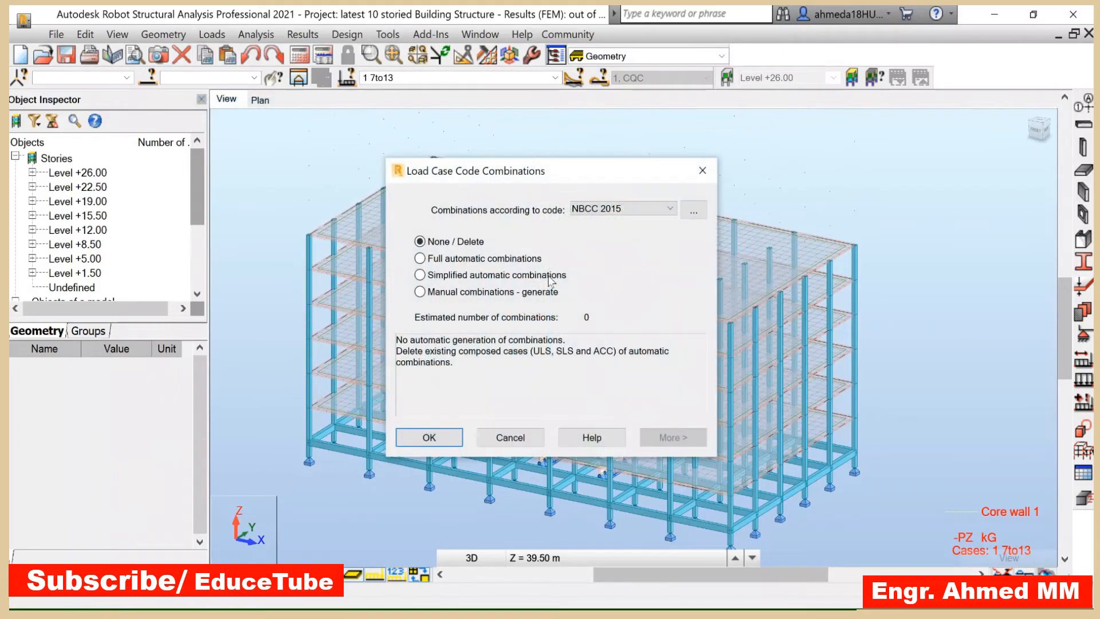
left_click(420, 259)
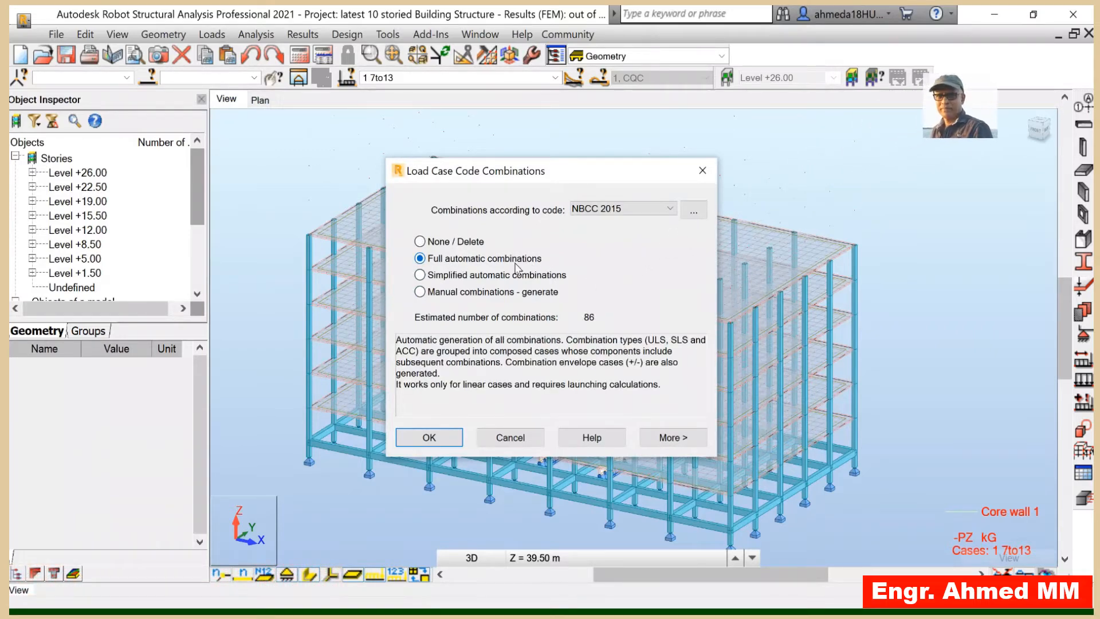
left_click(674, 439)
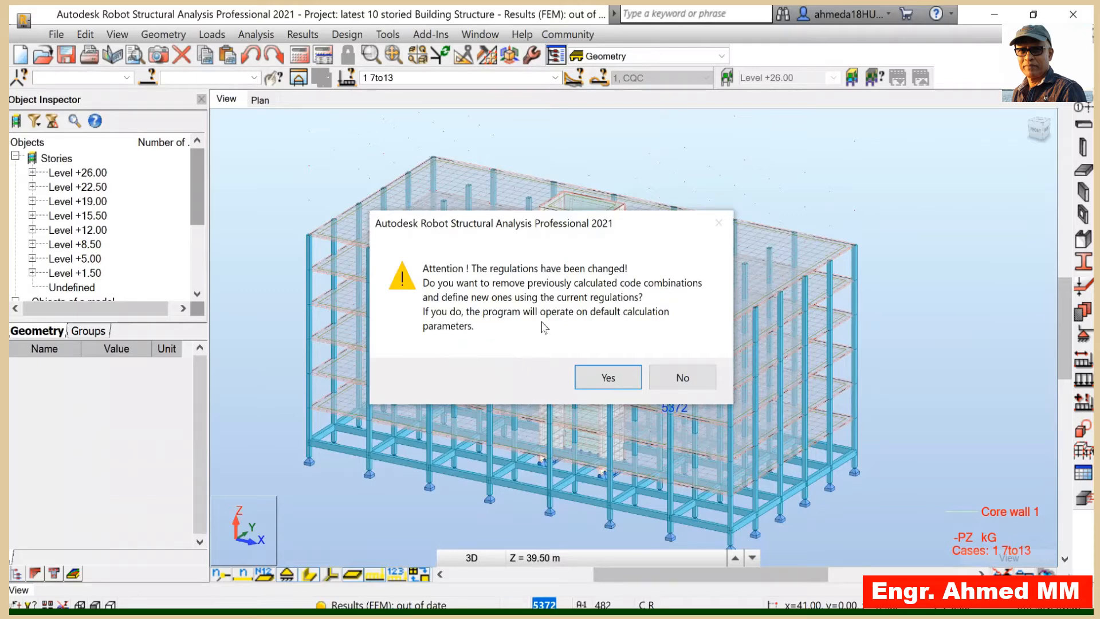
left_click(665, 376)
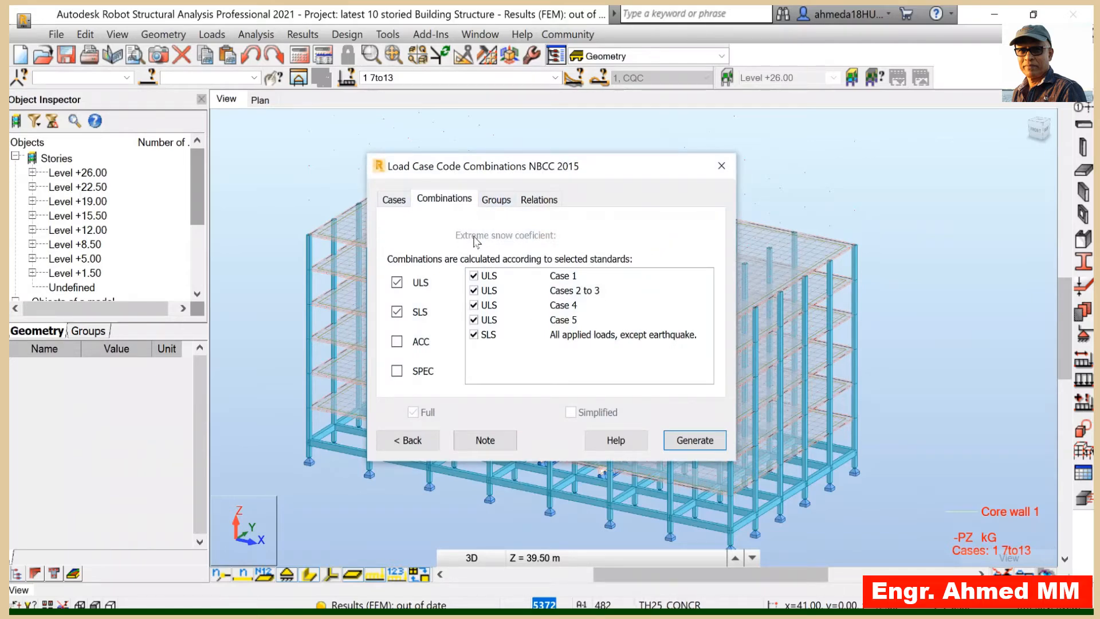
- Exclude the two Seismic - Canadian NBC 2010 direction cases (8 and 9) from the active case selection
left_click(392, 201)
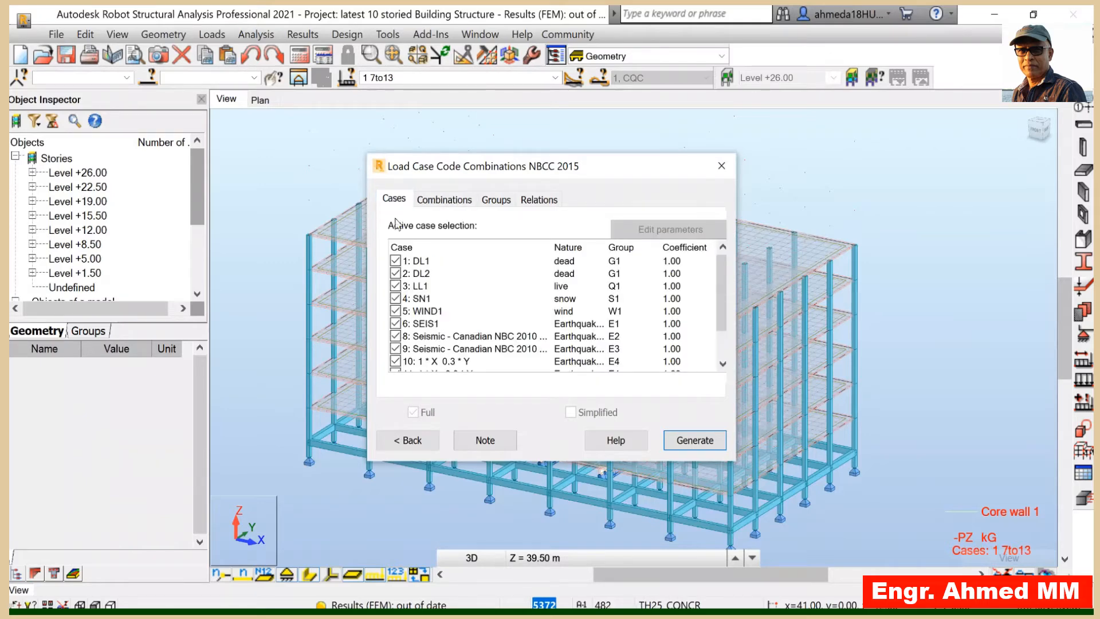
left_click(396, 337)
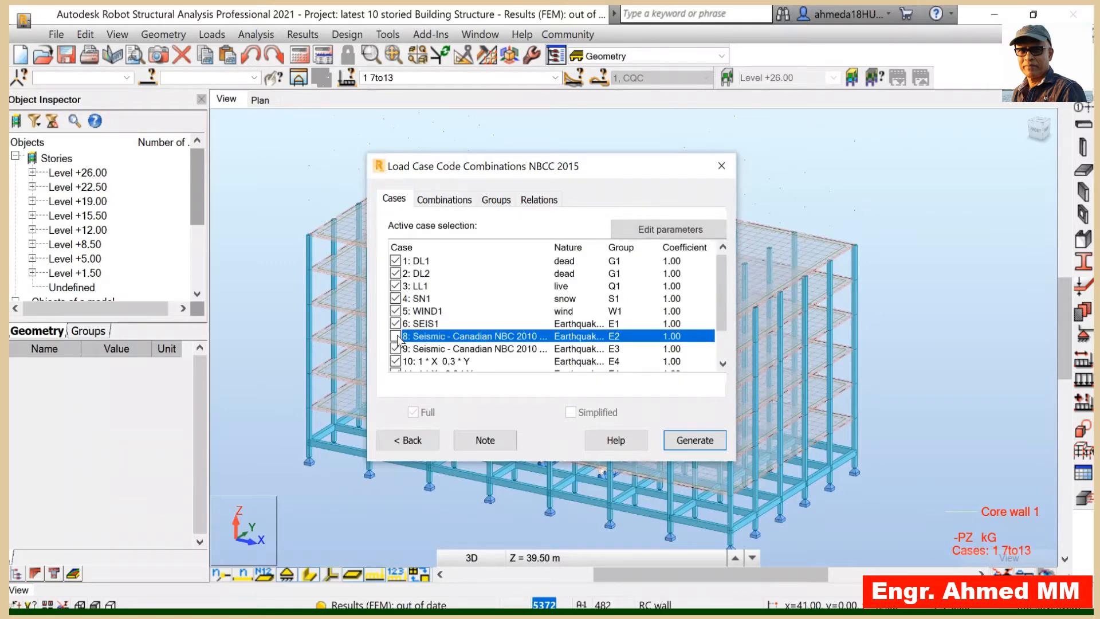
left_click(395, 348)
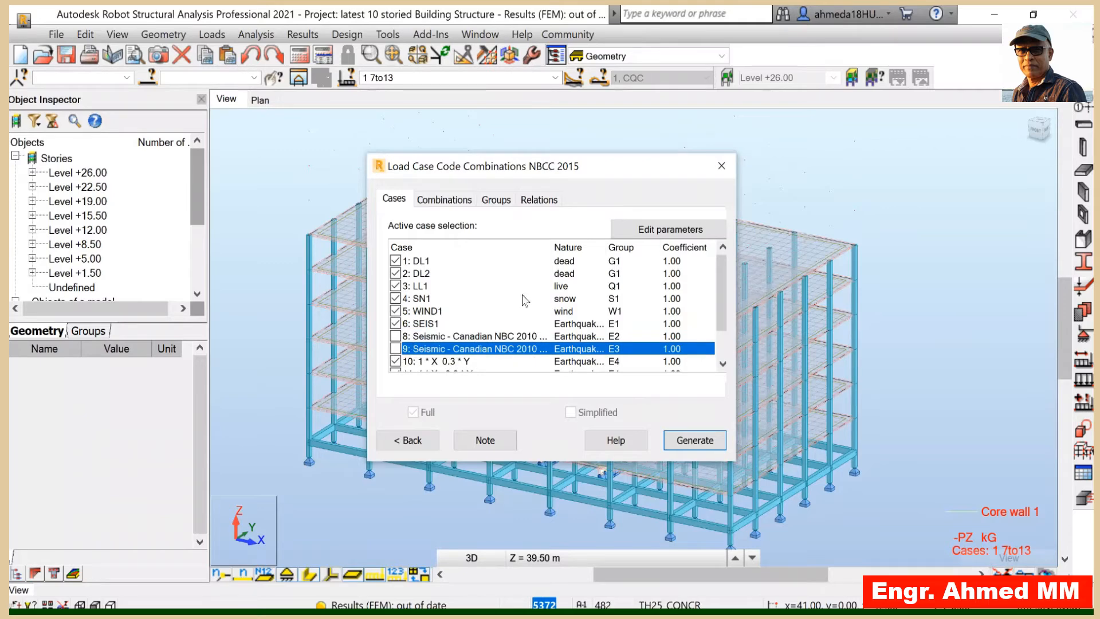
- Review the seismic group relations and generate the code combinations
left_click(538, 201)
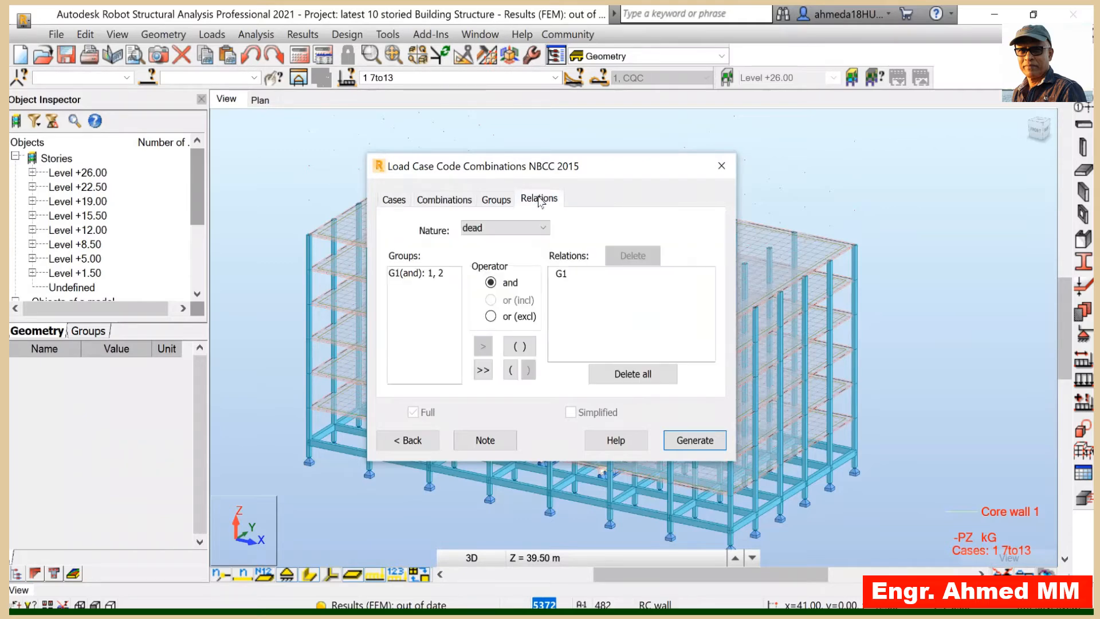
left_click(540, 228)
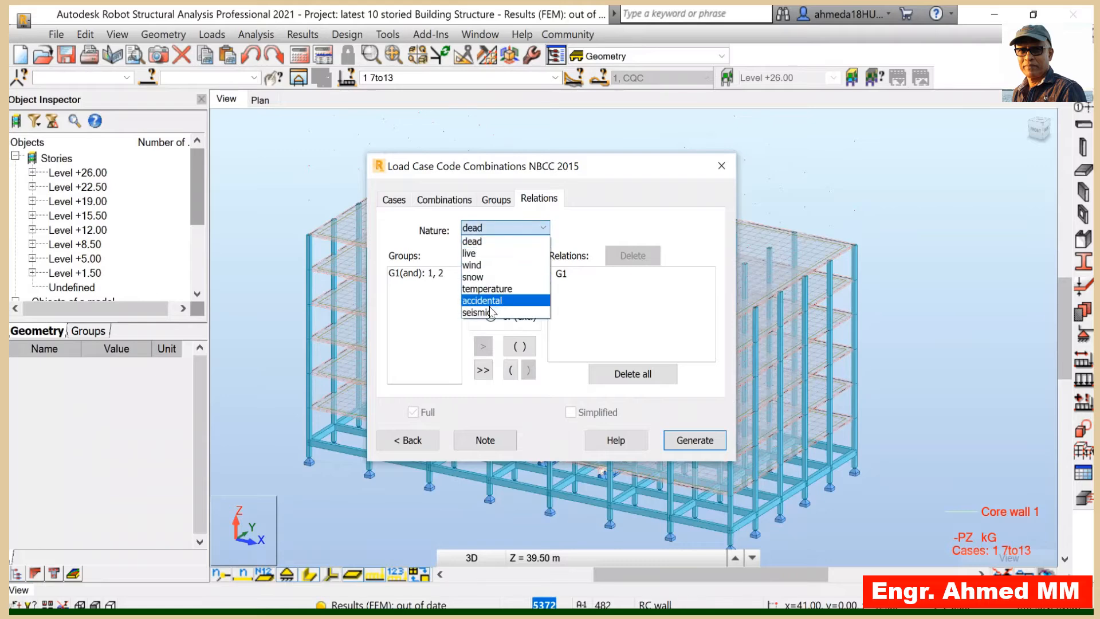
left_click(491, 313)
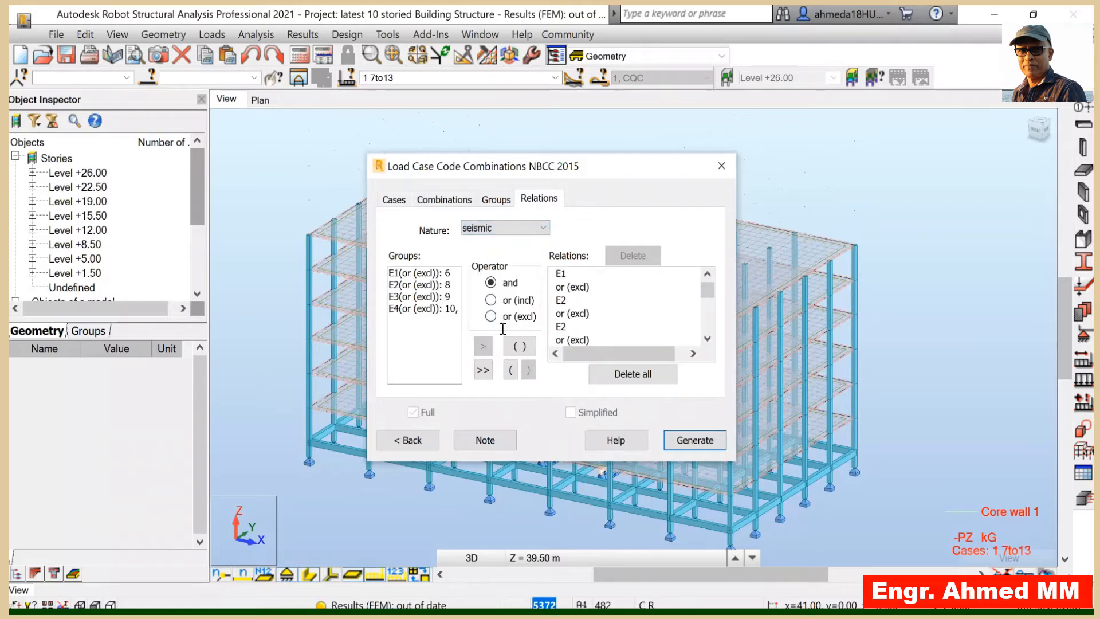
left_click(695, 440)
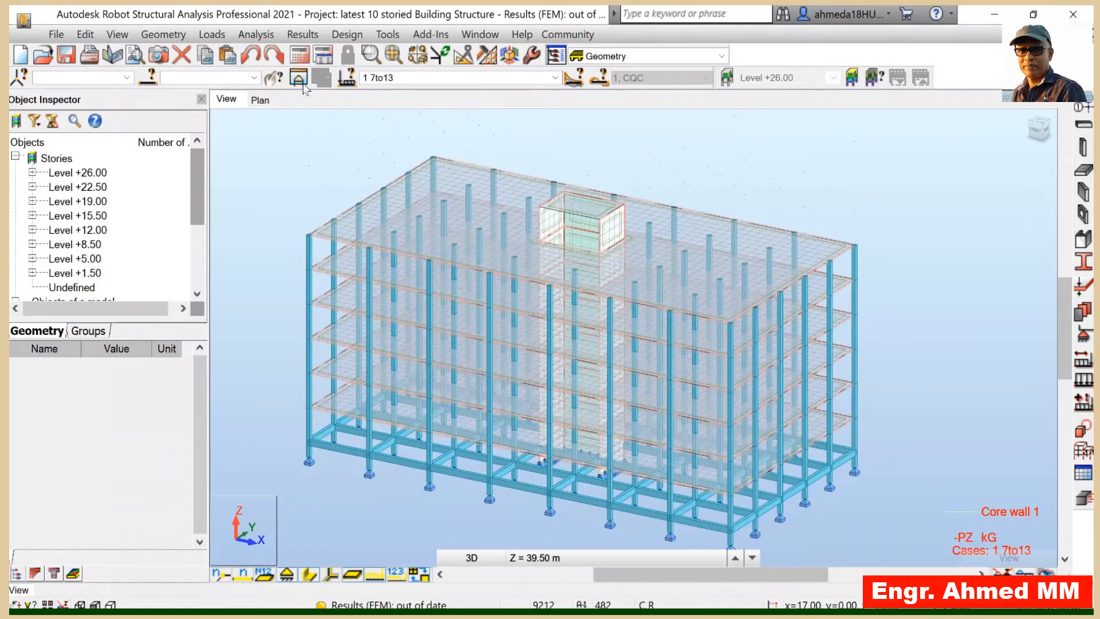
- Run the structural calculations, continuing past the isolated-node and missing-eigenvalue warnings, and close the calculation messages
left_click(299, 58)
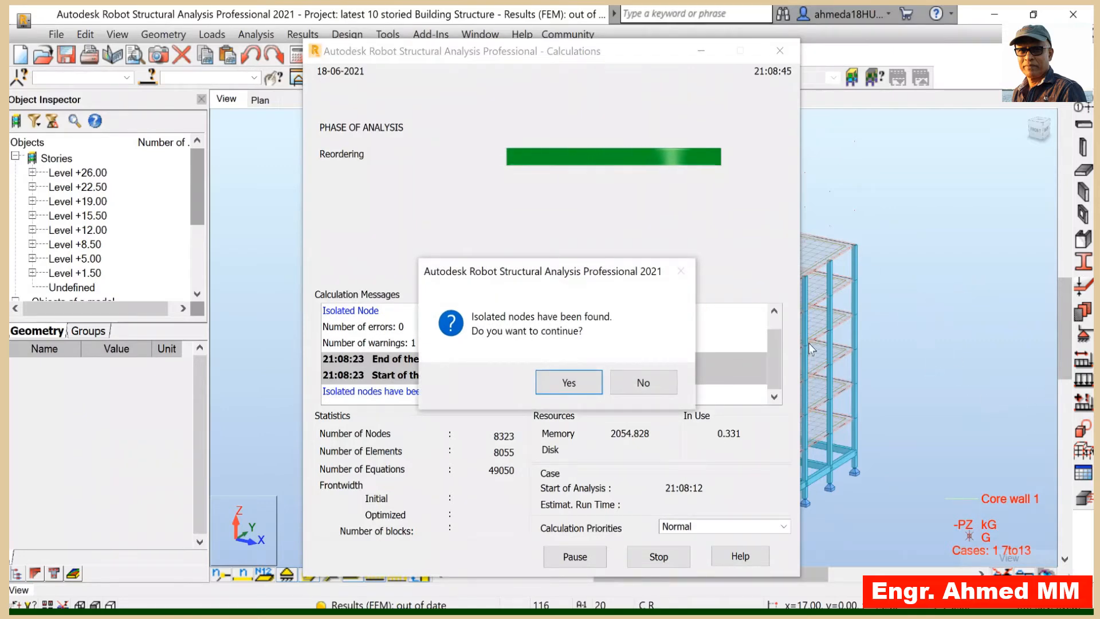
left_click(543, 383)
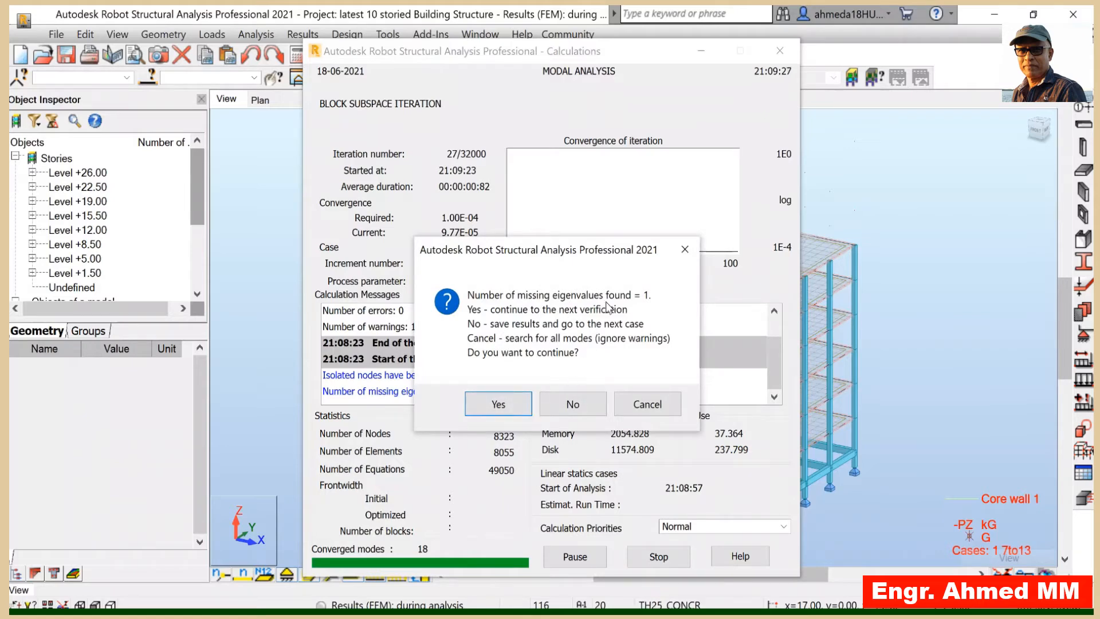
left_click(509, 404)
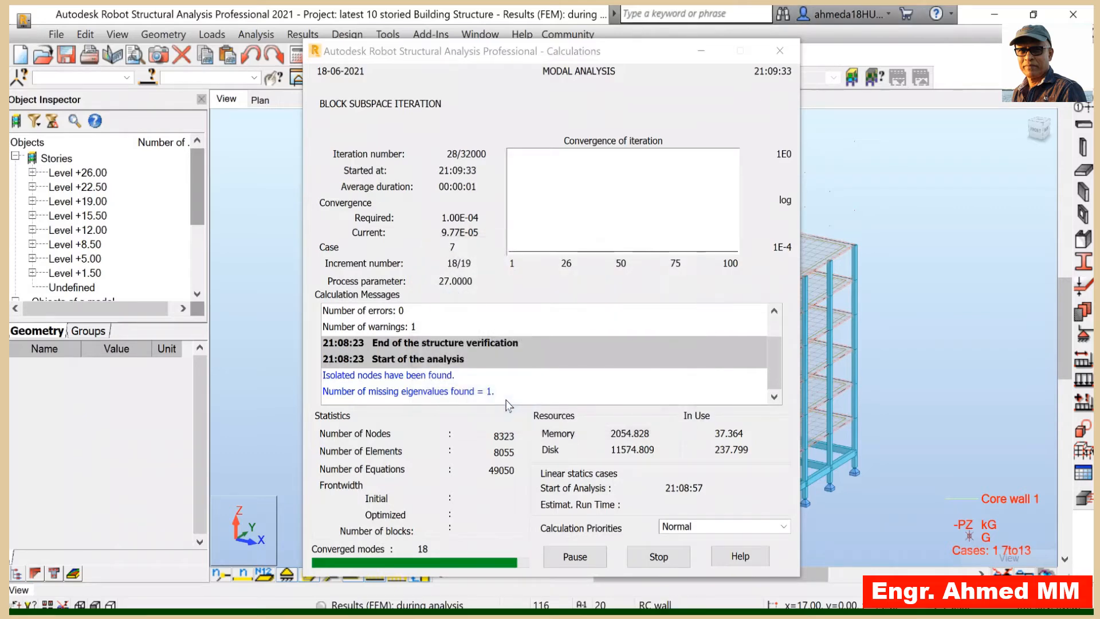
left_click(509, 405)
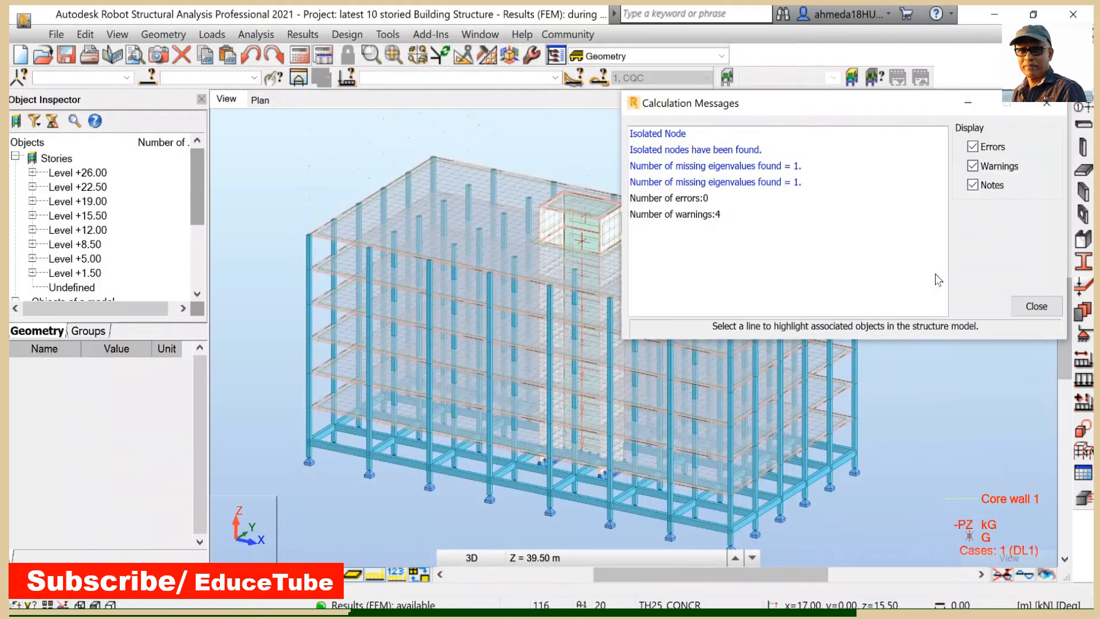
left_click(1038, 306)
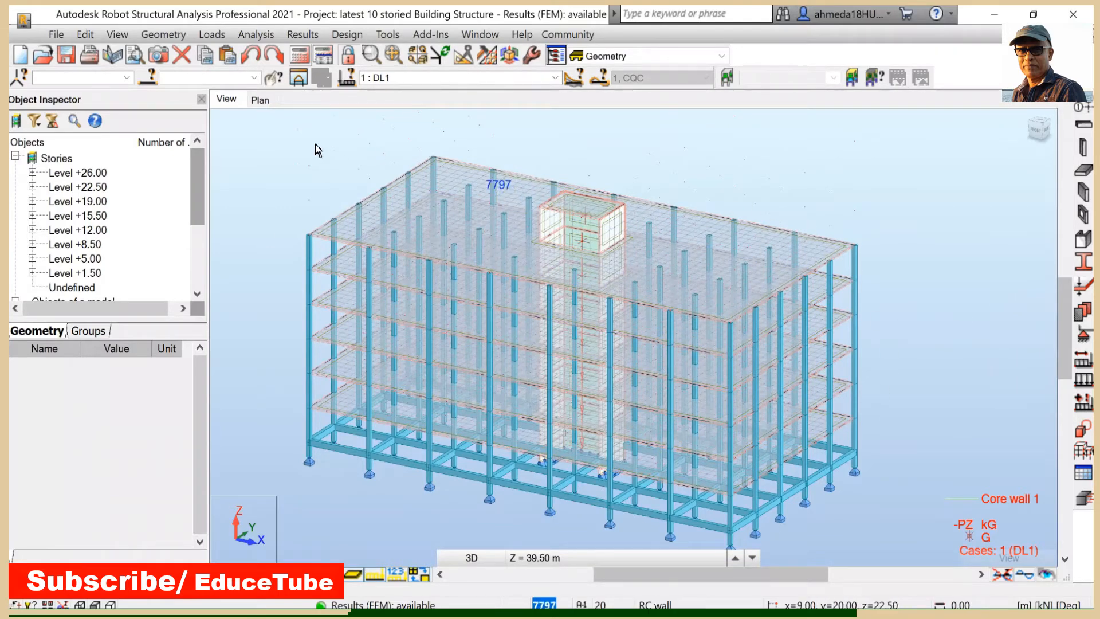
- Open the combination table and set it to display code combination components
left_click(212, 34)
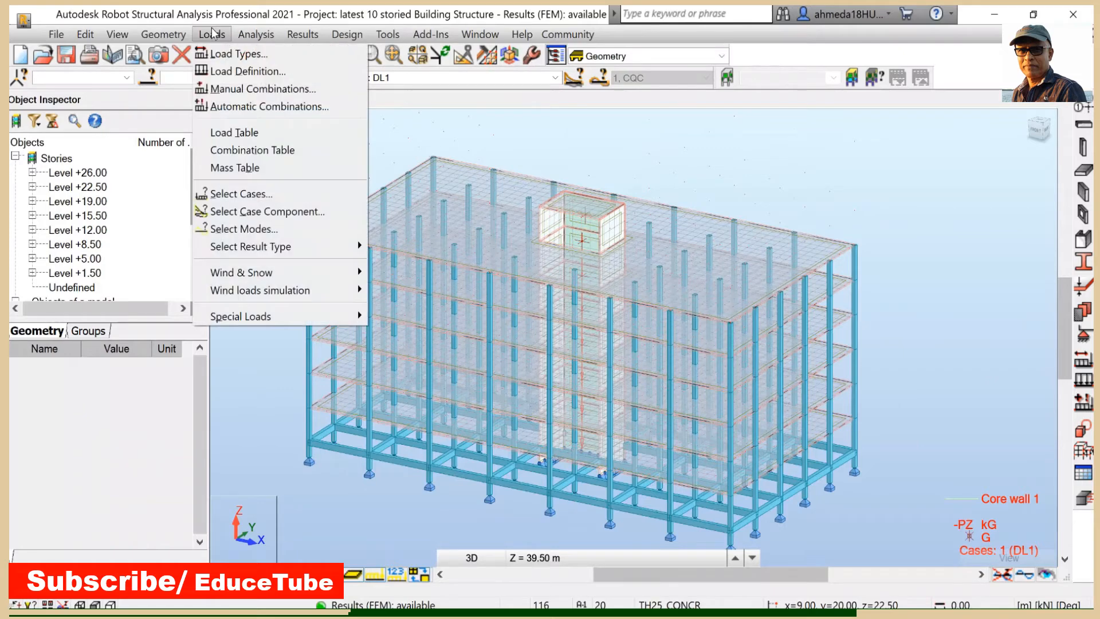
left_click(256, 150)
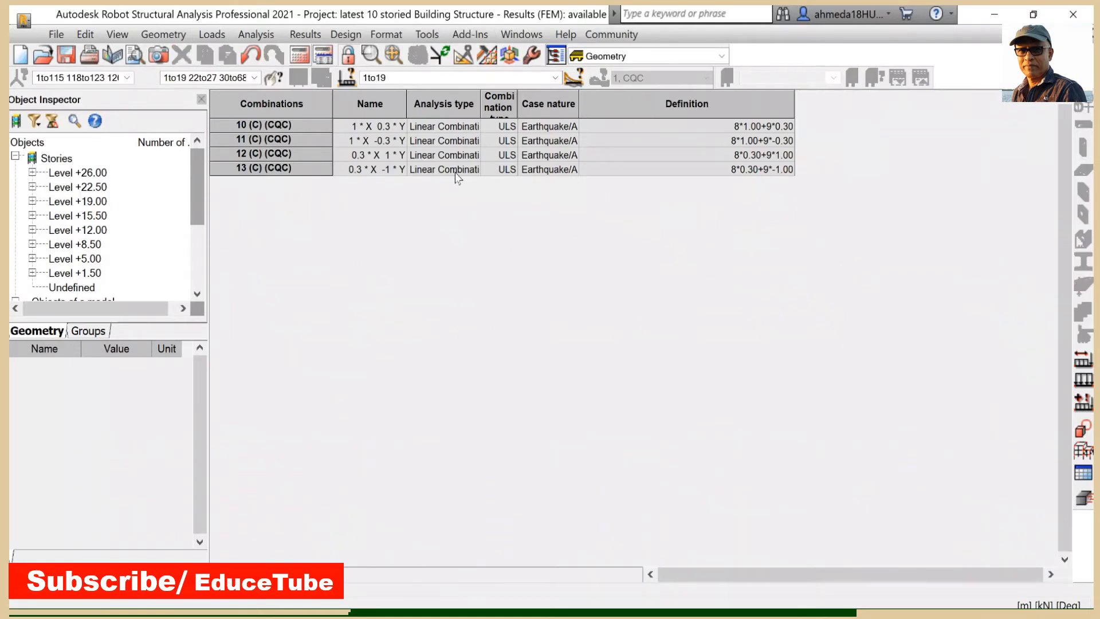
right_click(310, 232)
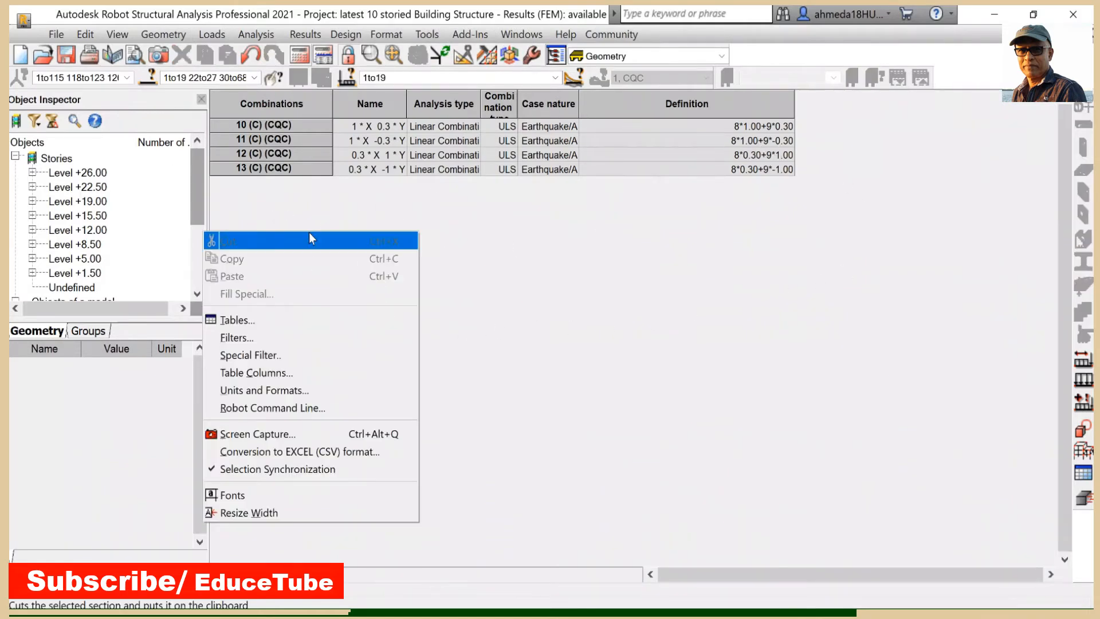
left_click(314, 371)
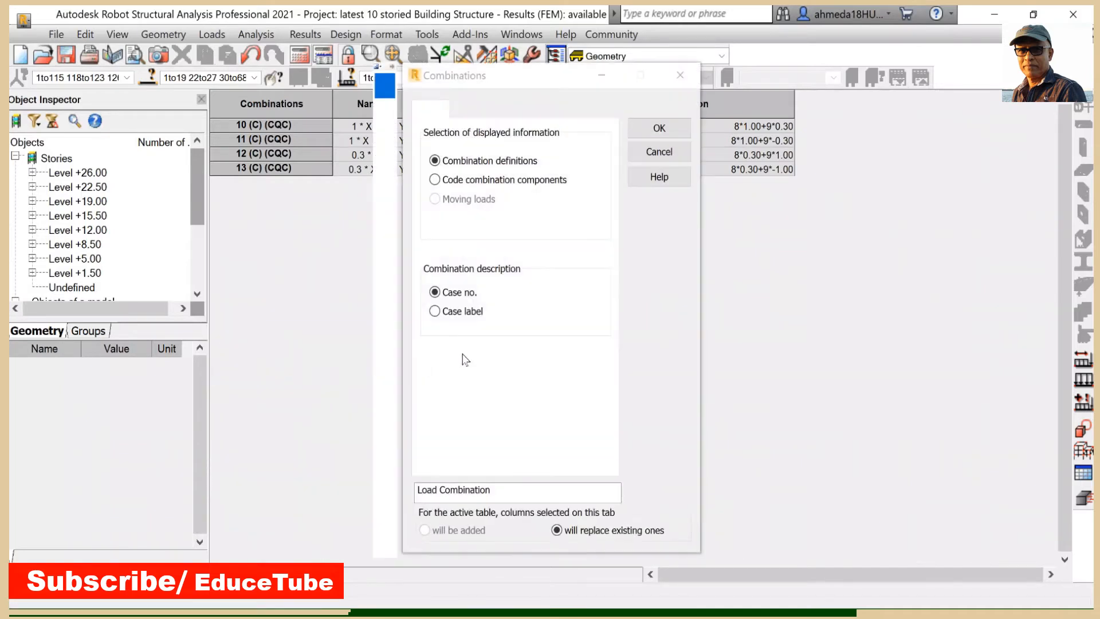
left_click(436, 180)
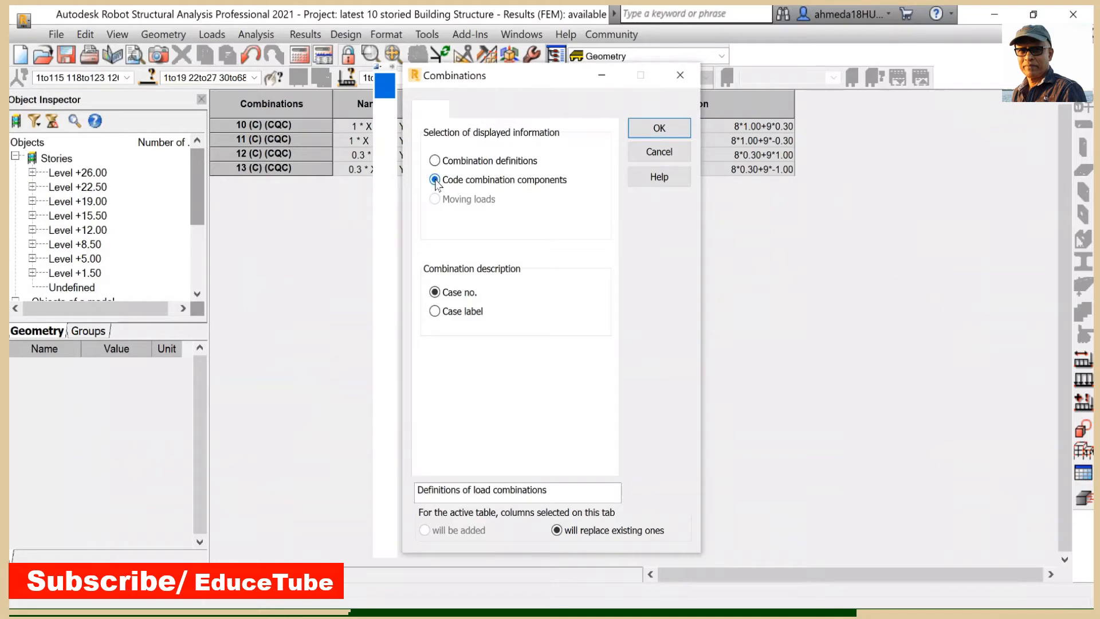
left_click(663, 130)
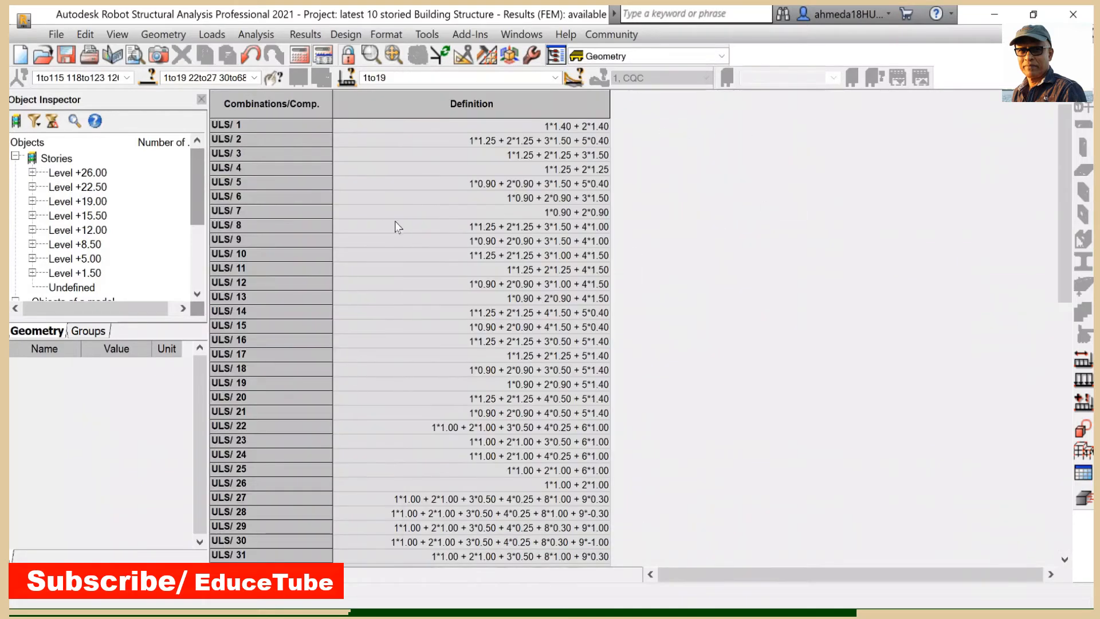
- Switch the table's displayed case selection to Code Combinations
scroll(400, 222, "down", 13)
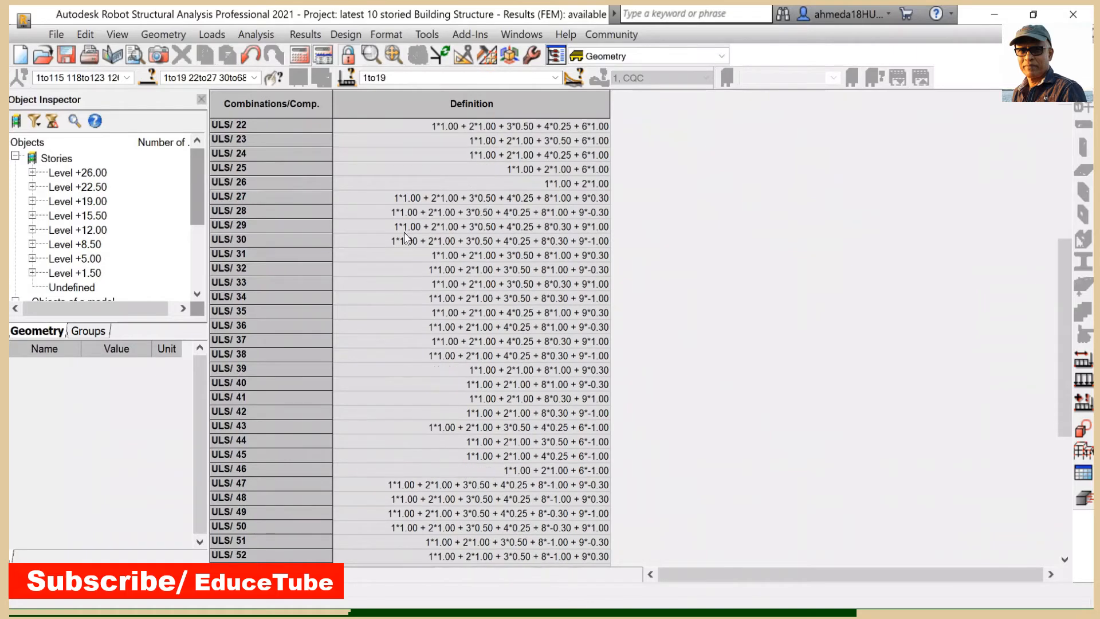
scroll(334, 383, "up", 13)
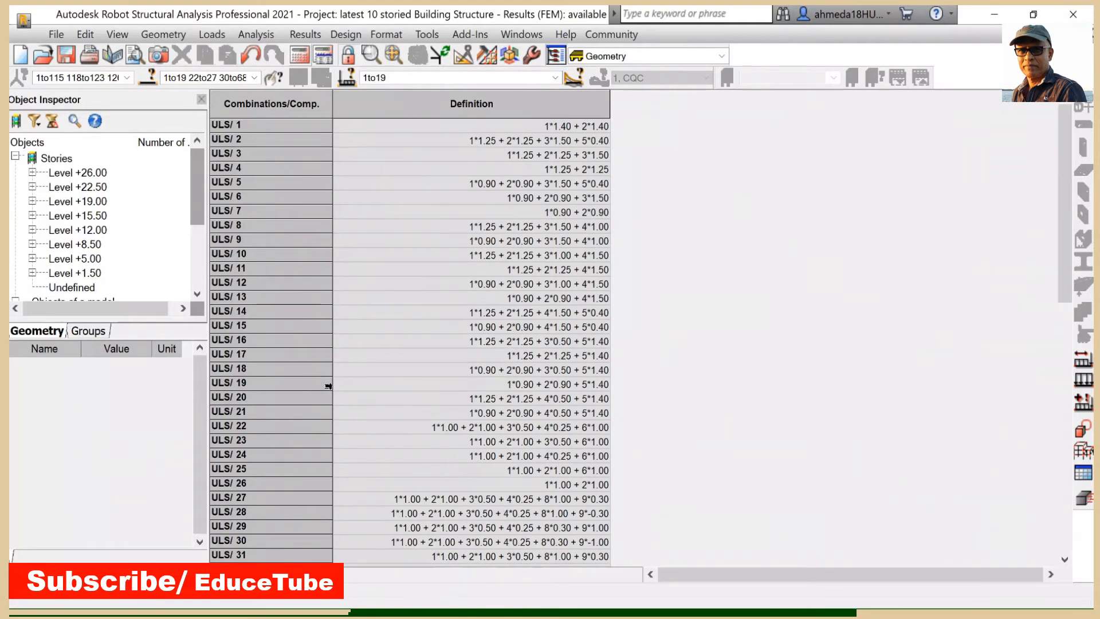
scroll(302, 270, "down", 7)
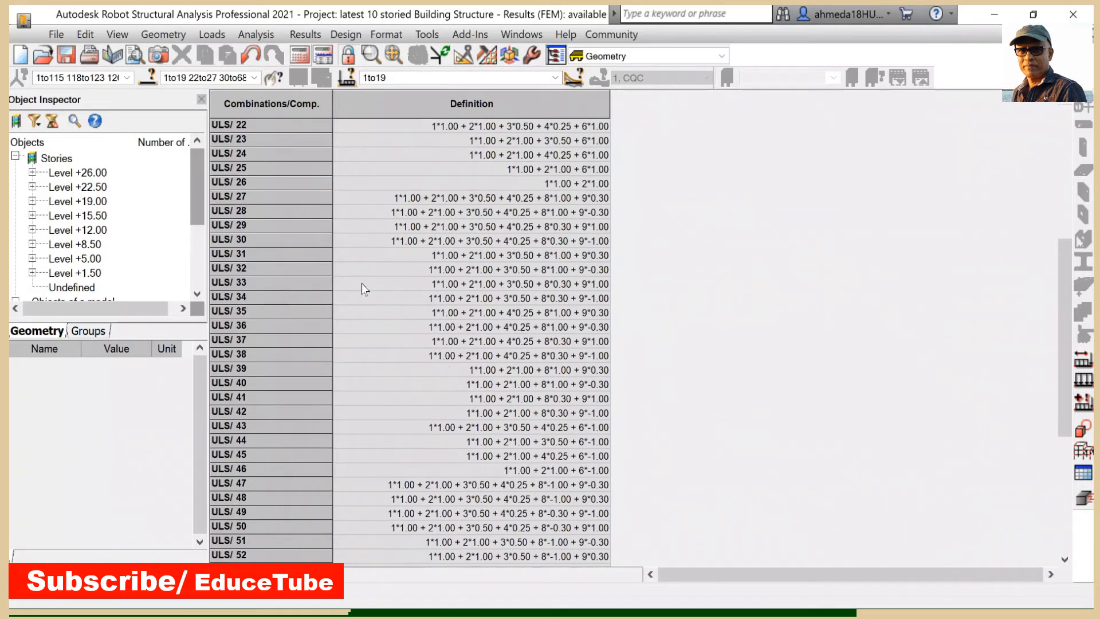
scroll(362, 283, "down", 6)
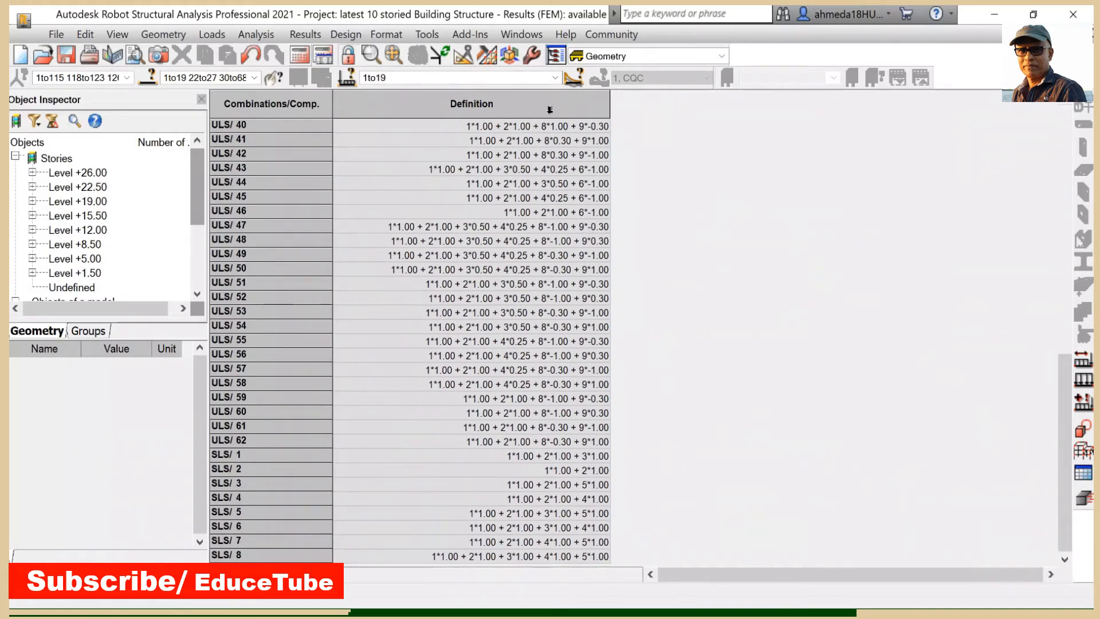
left_click(556, 78)
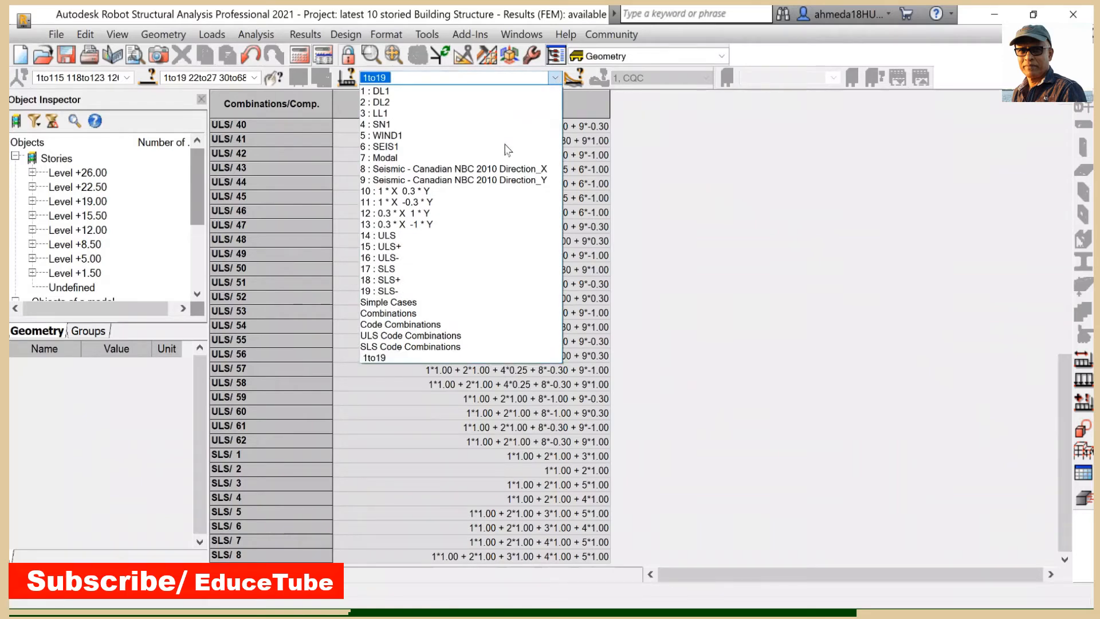
left_click(429, 159)
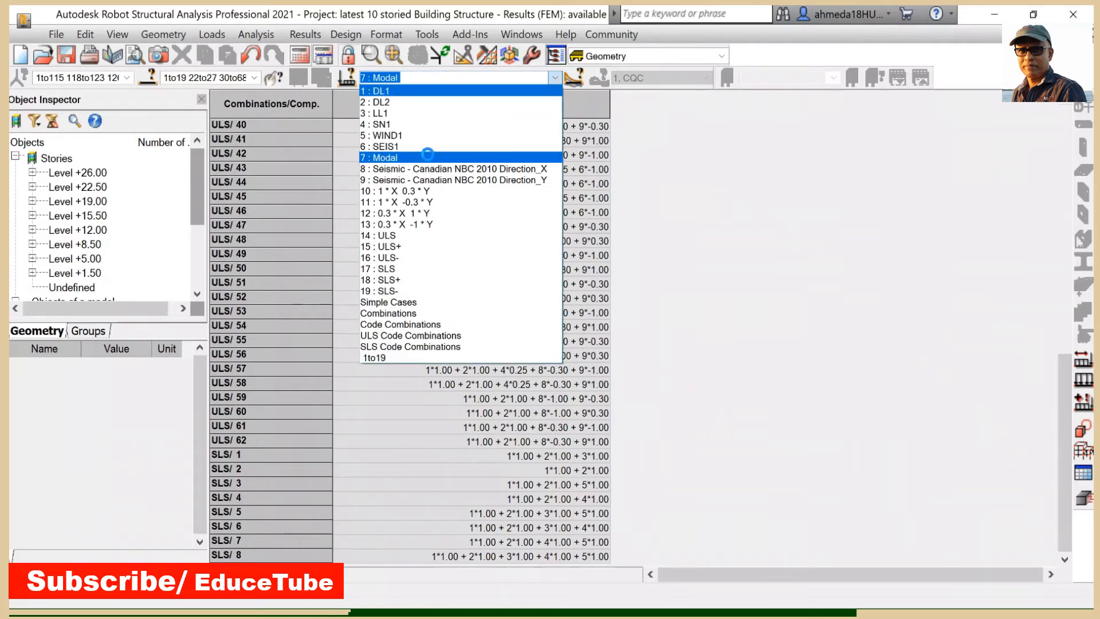
left_click(555, 77)
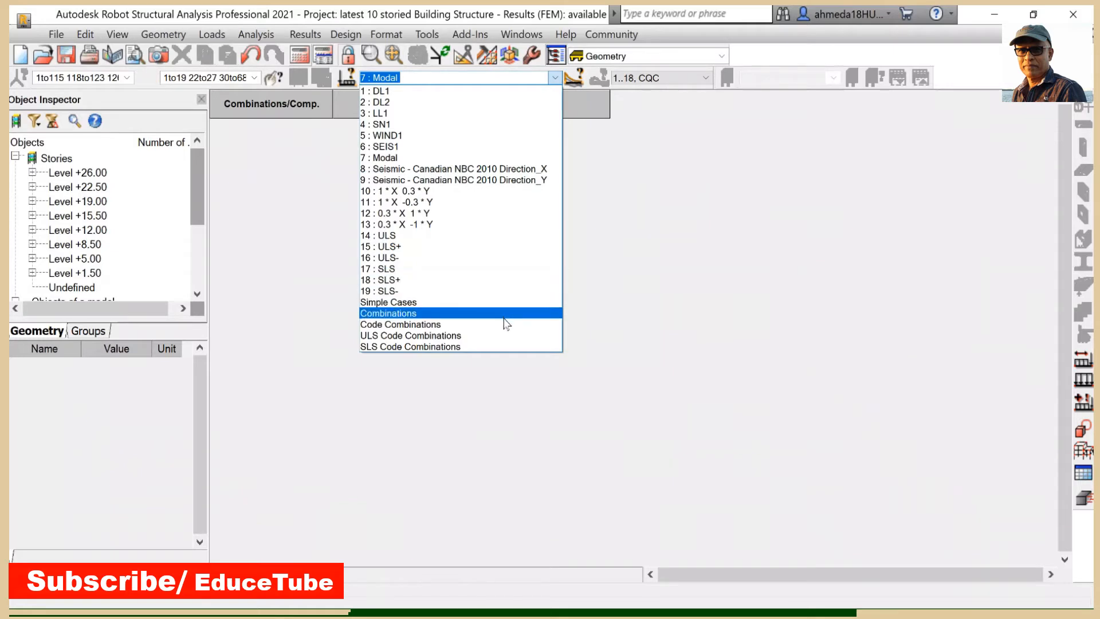
left_click(459, 325)
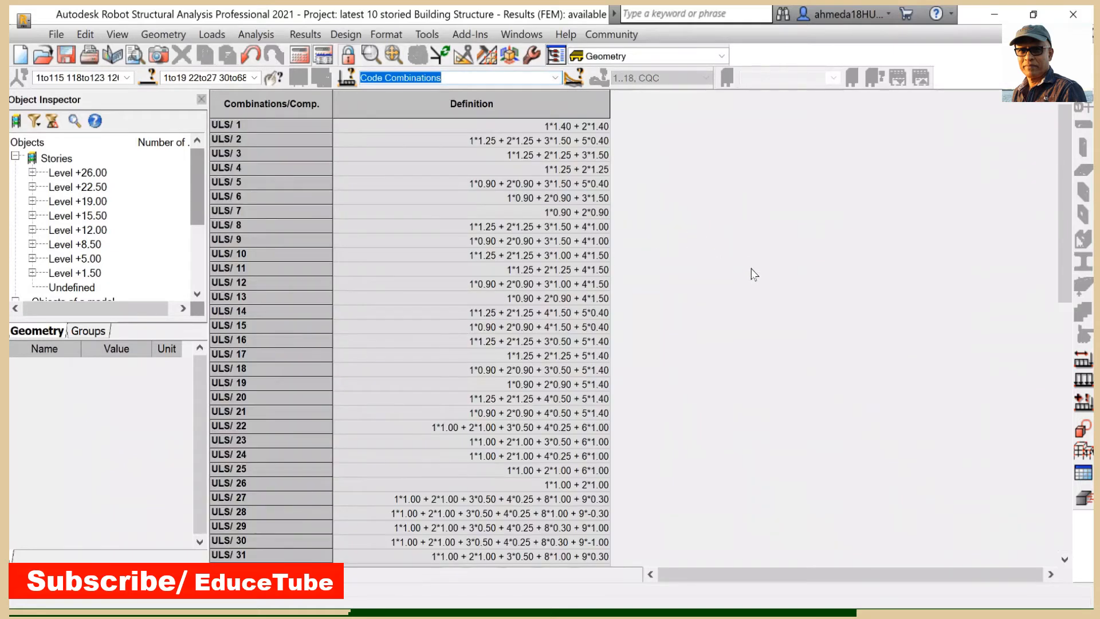
- Scroll through the ULS and SLS code combination definitions in the table
left_click(766, 278)
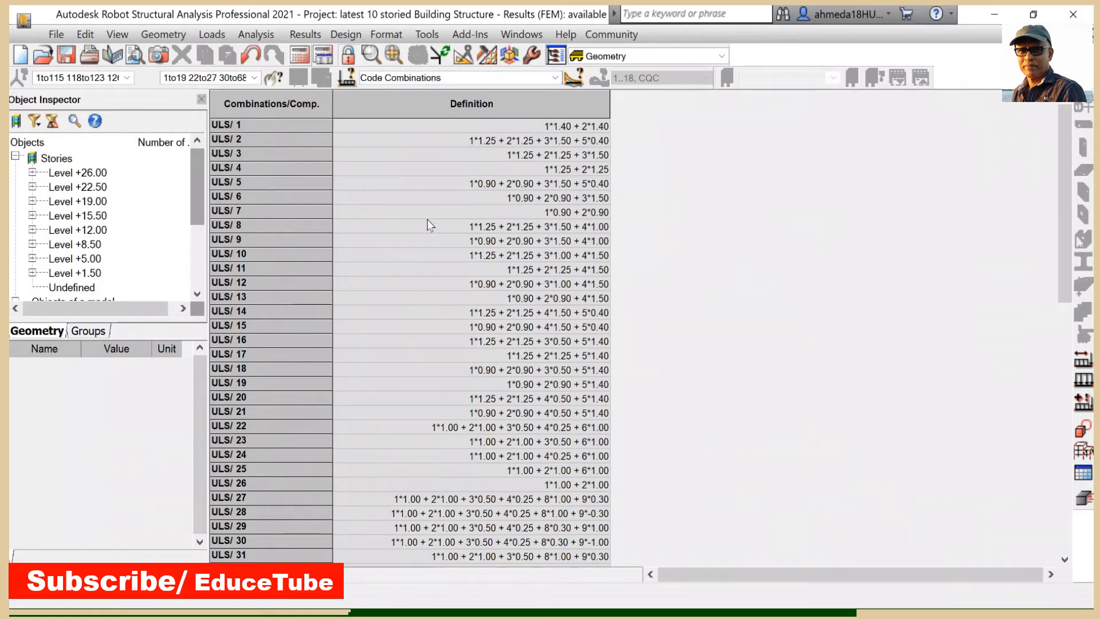
scroll(396, 222, "down", 12)
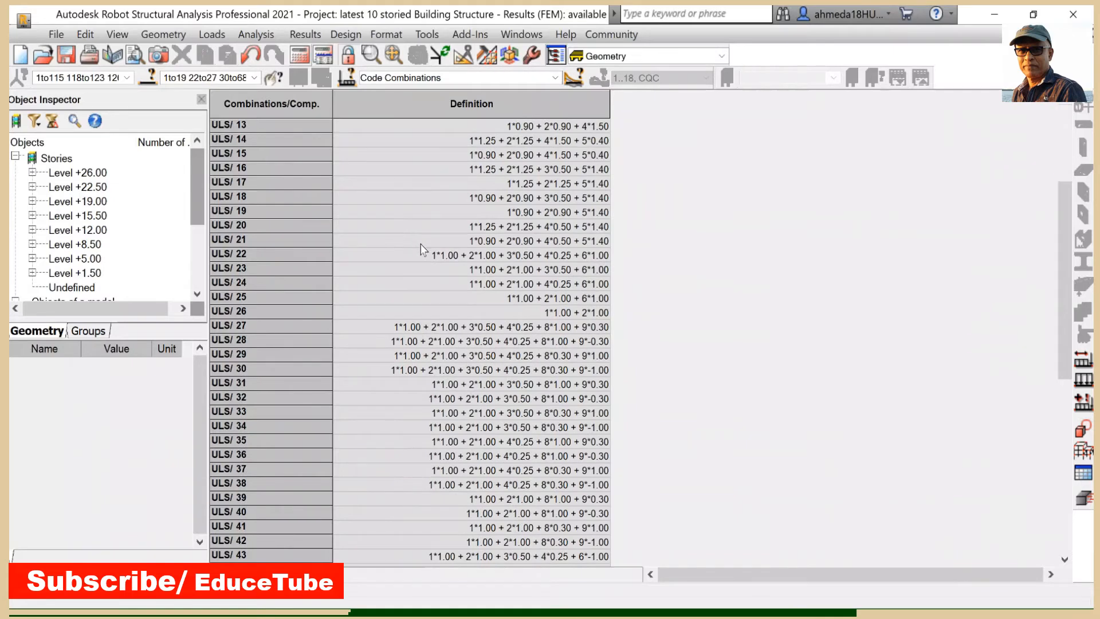
scroll(646, 286, "down", 1)
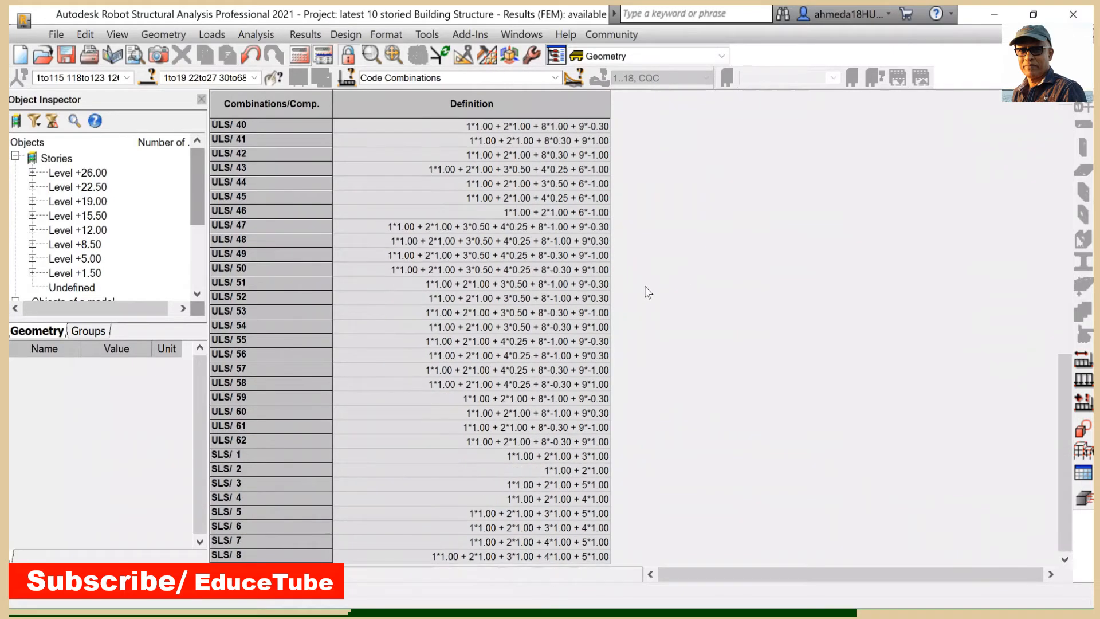
scroll(685, 303, "up", 2)
scroll(686, 304, "up", 11)
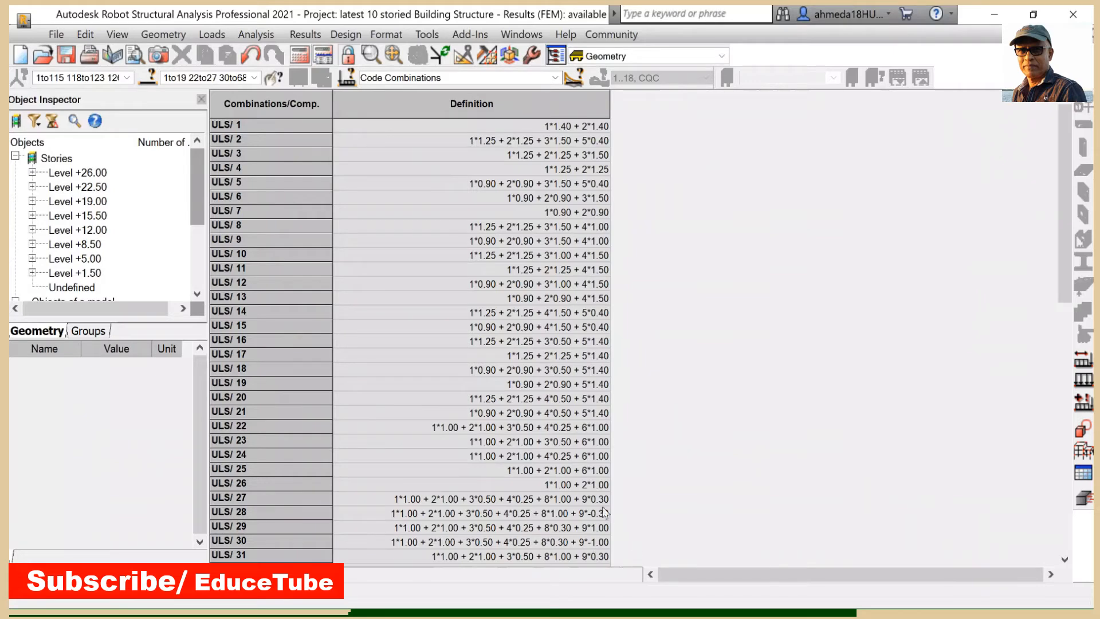
- Scroll further through the ULS code combination definitions, then close the combinations table
scroll(561, 544, "down", 1)
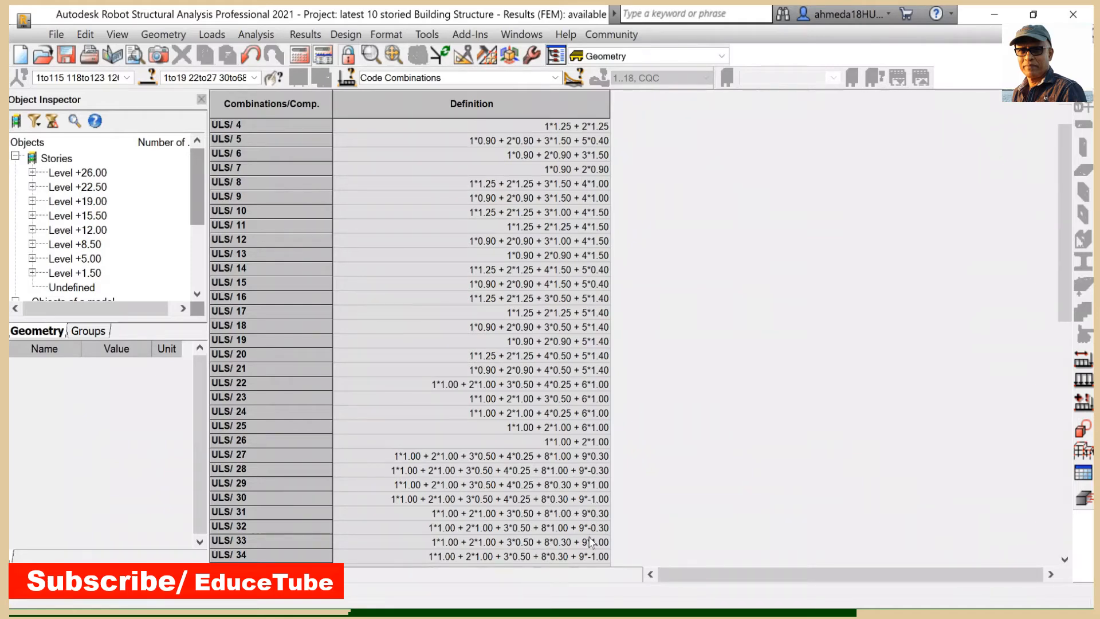
scroll(565, 518, "down", 1)
scroll(565, 513, "down", 1)
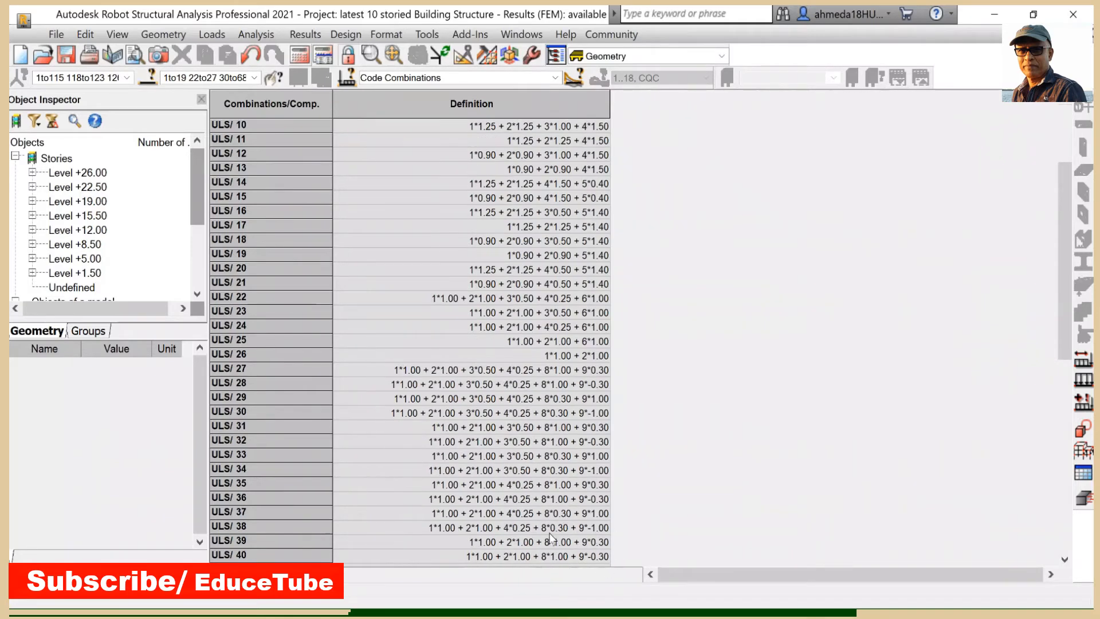
scroll(565, 493, "down", 2)
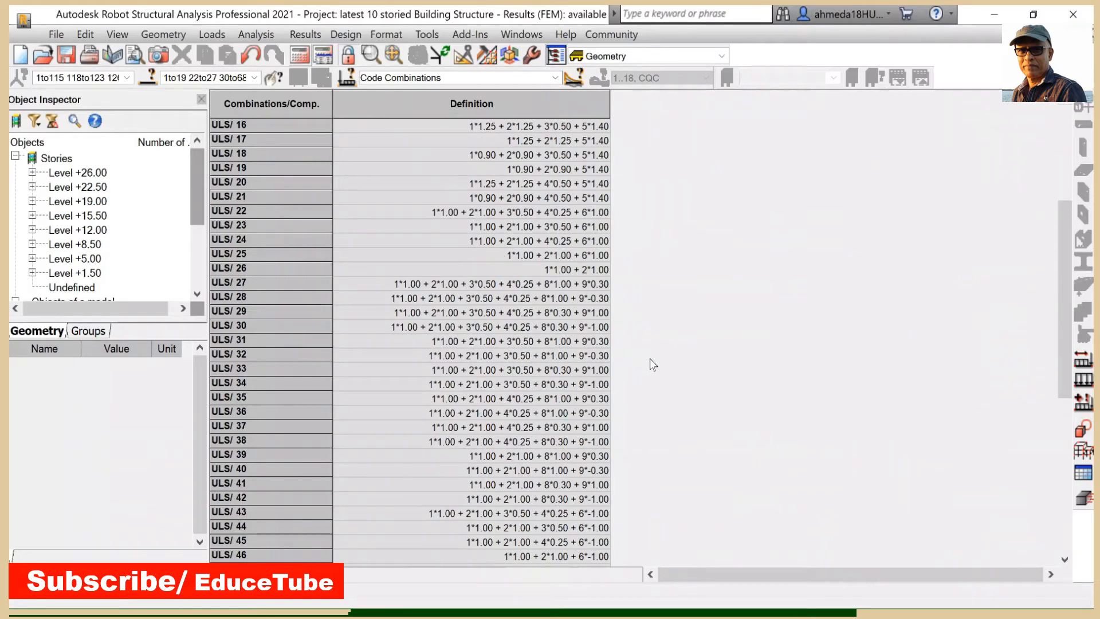
scroll(646, 363, "up", 5)
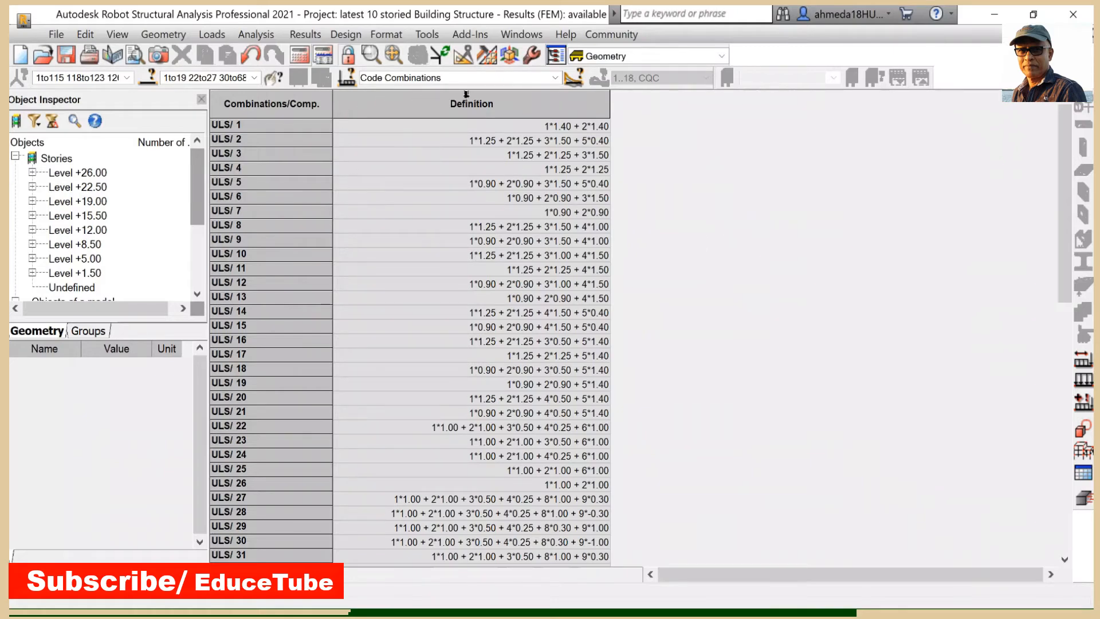
left_click(18, 591)
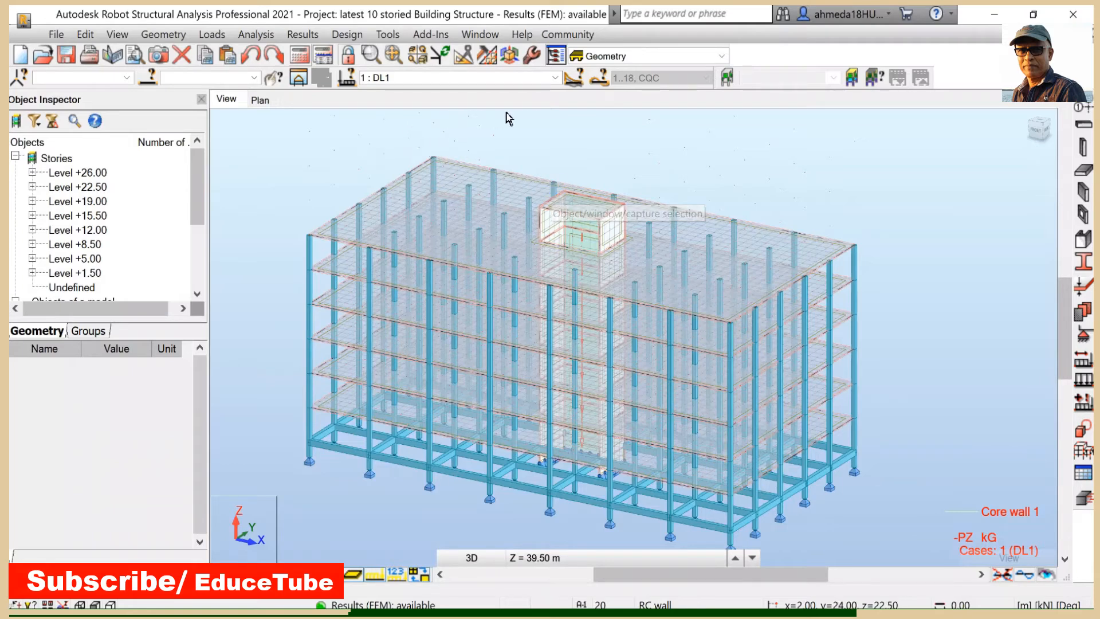
- Display the 7: Modal case and open the modal analysis results table, scrolling through its frequencies and mass participation columns
left_click(553, 78)
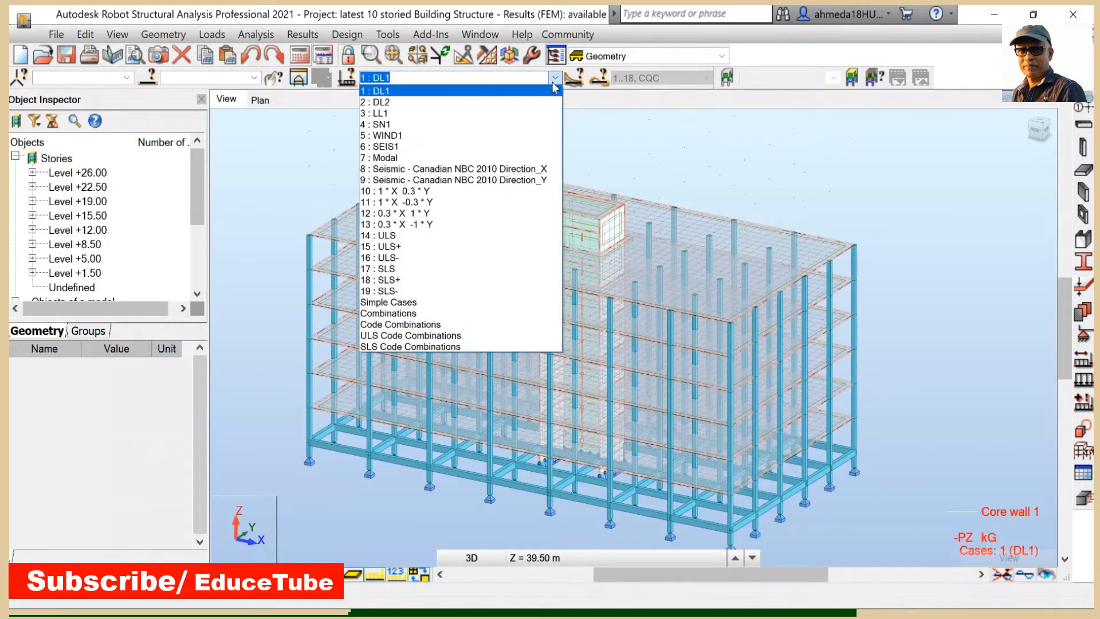
left_click(463, 158)
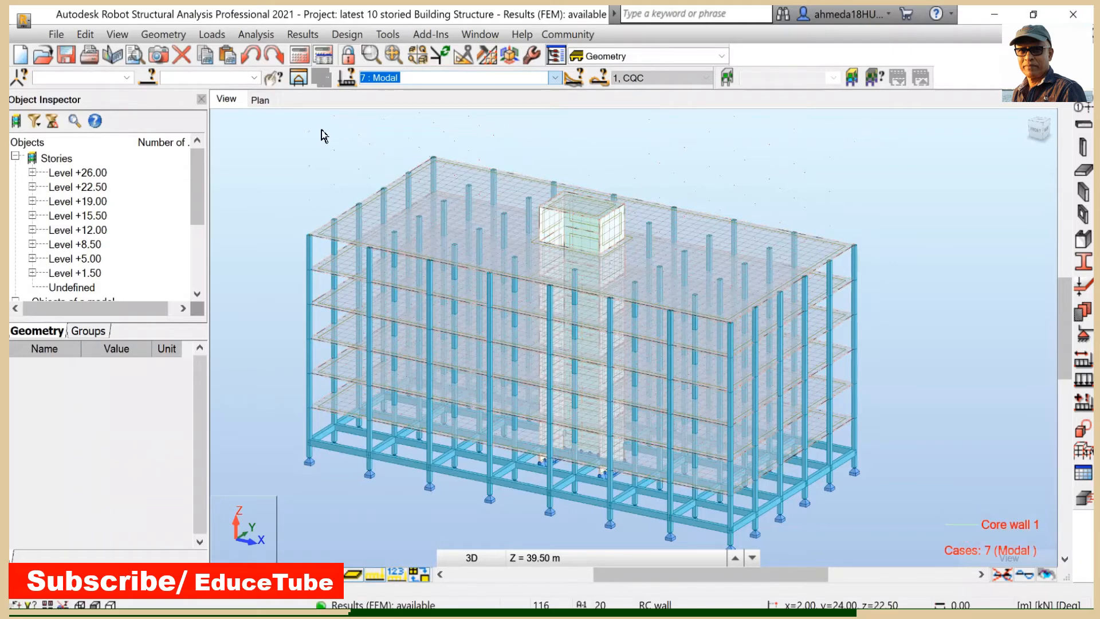
left_click(308, 35)
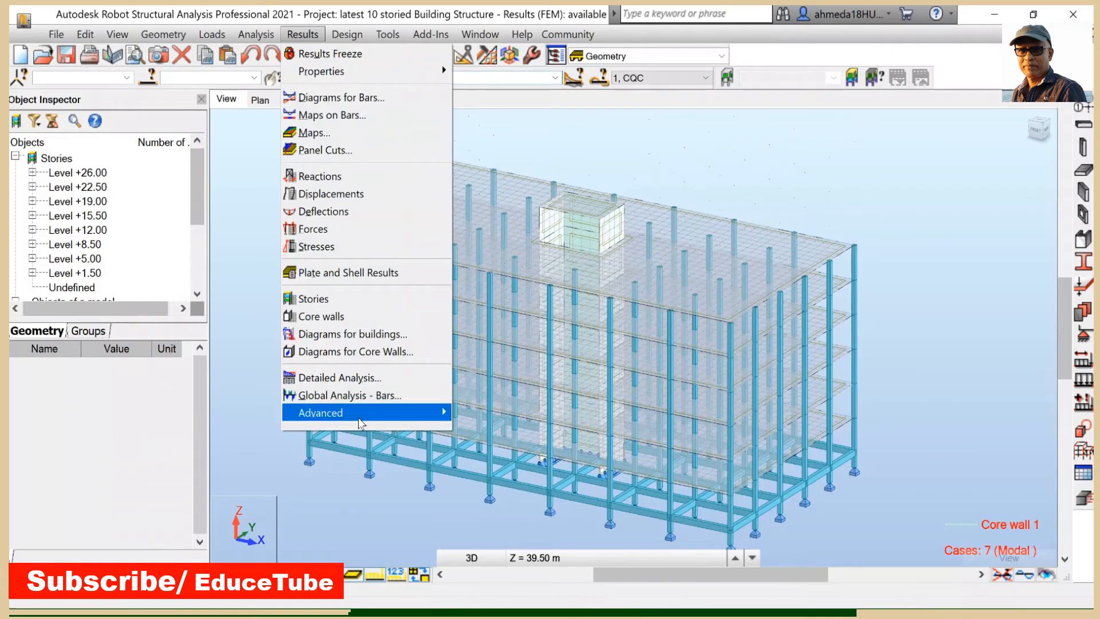
mouse_move(357, 414)
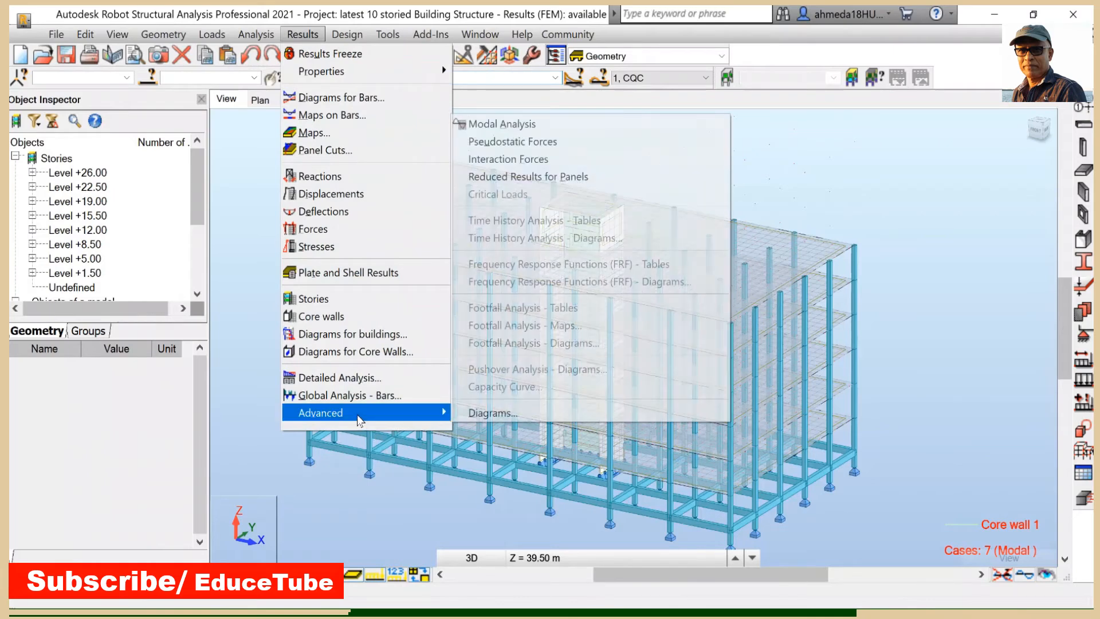
left_click(564, 132)
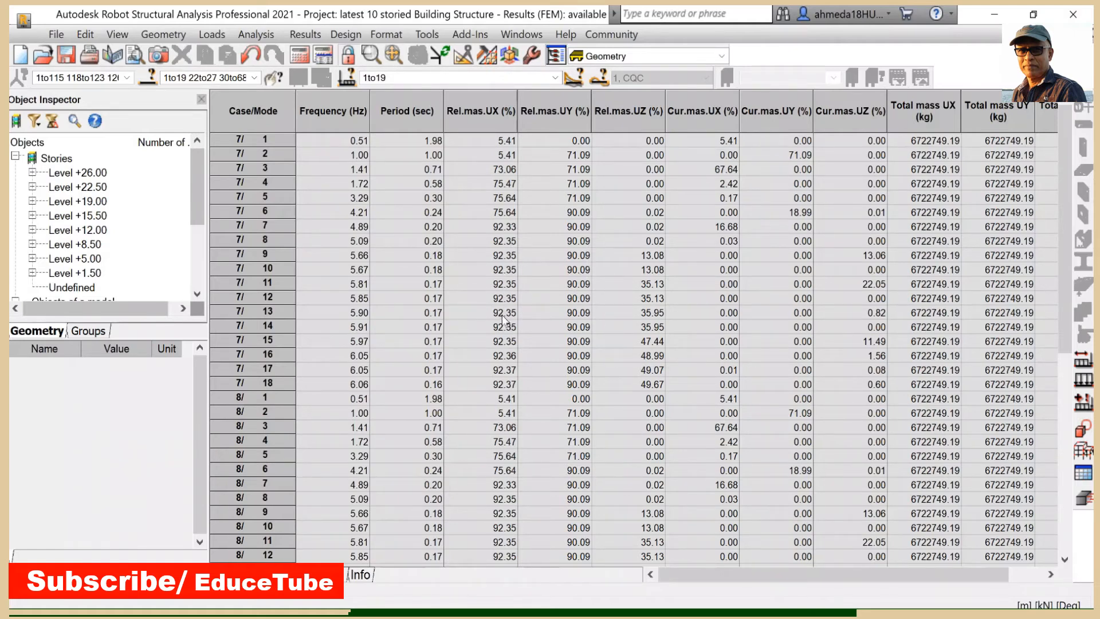
scroll(541, 373, "down", 2)
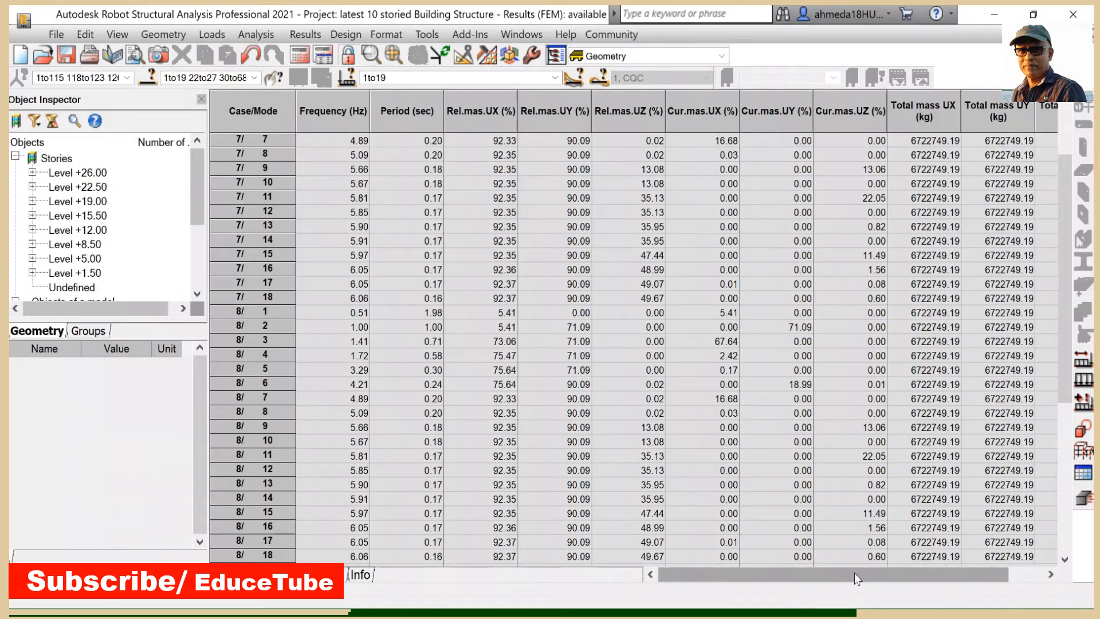
left_click_drag(856, 579, 894, 581)
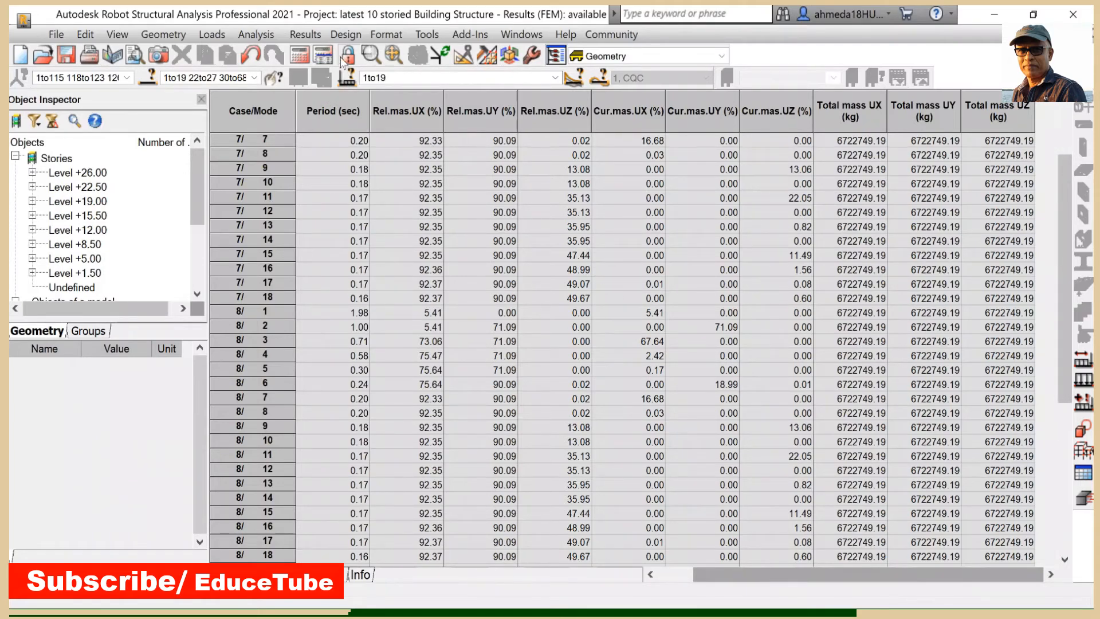
- Open the Analysis Type settings on the Combination Sign tab for the two Canadian NBC 2010 seismic cases
left_click(250, 32)
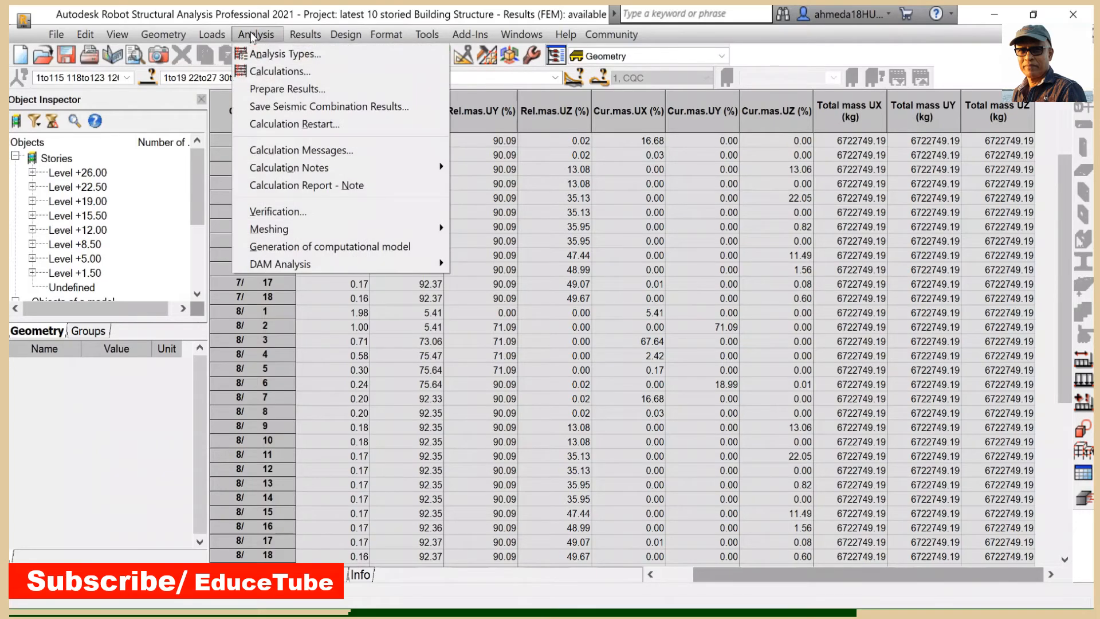
left_click(265, 58)
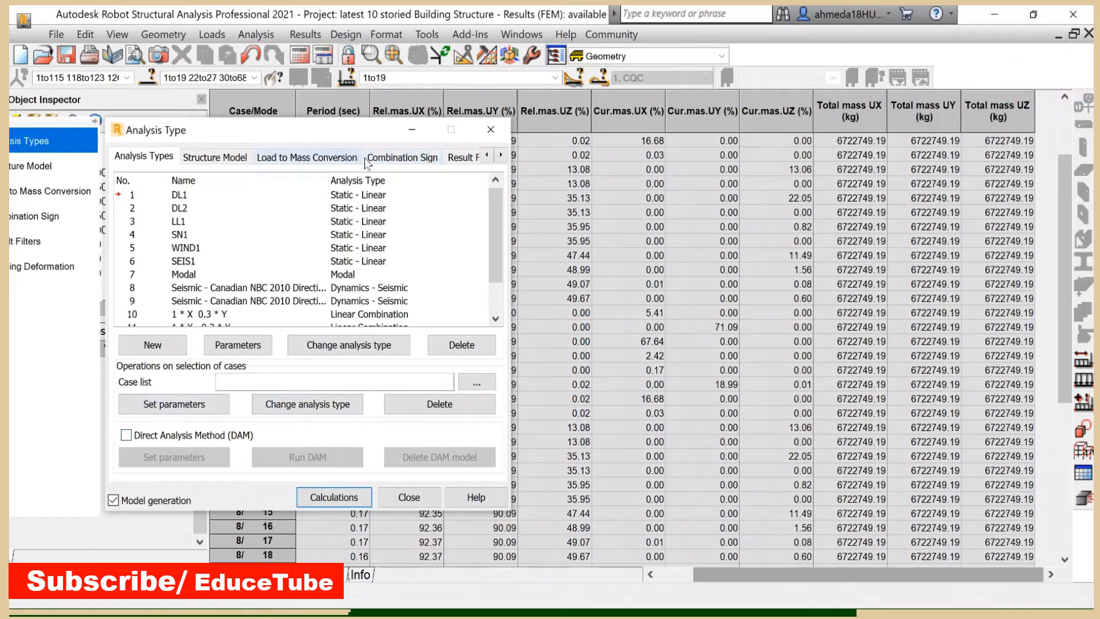
left_click(405, 157)
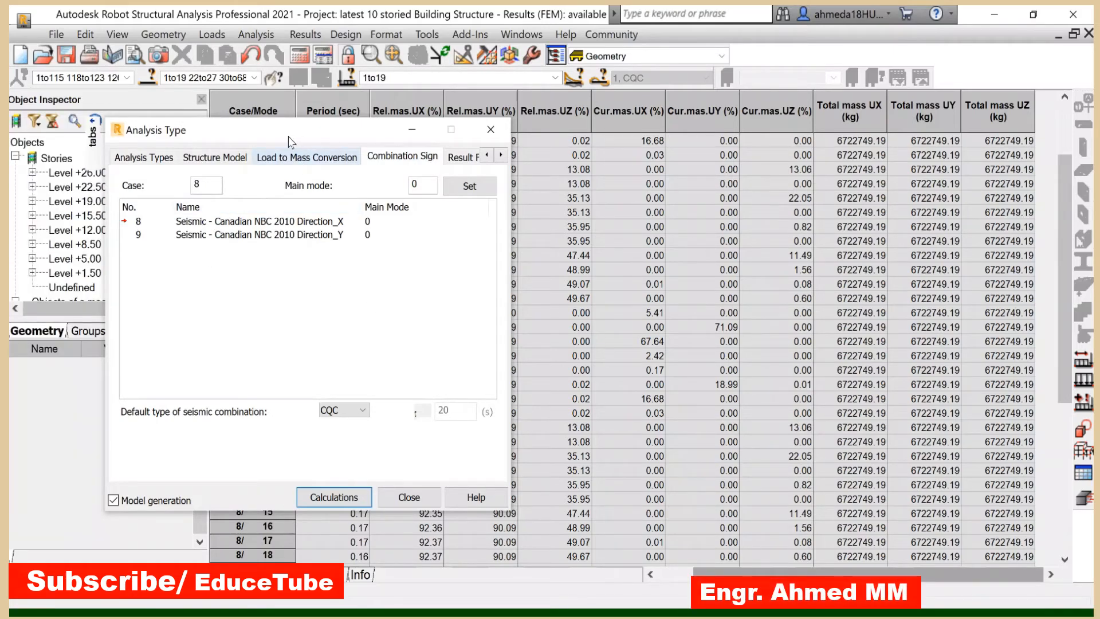
left_click_drag(288, 142, 245, 160)
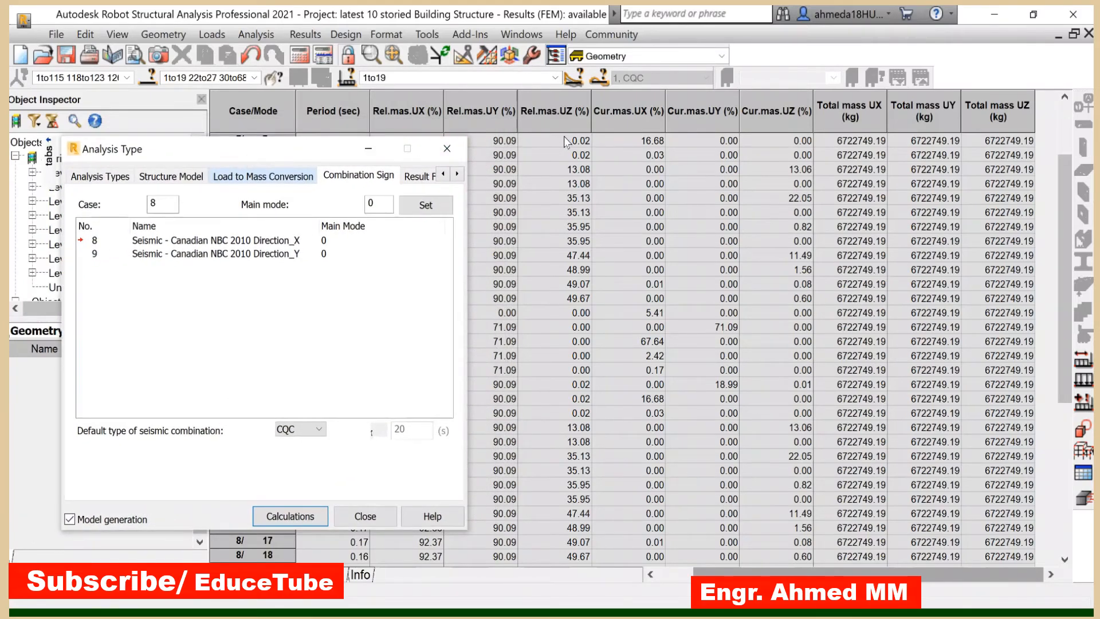
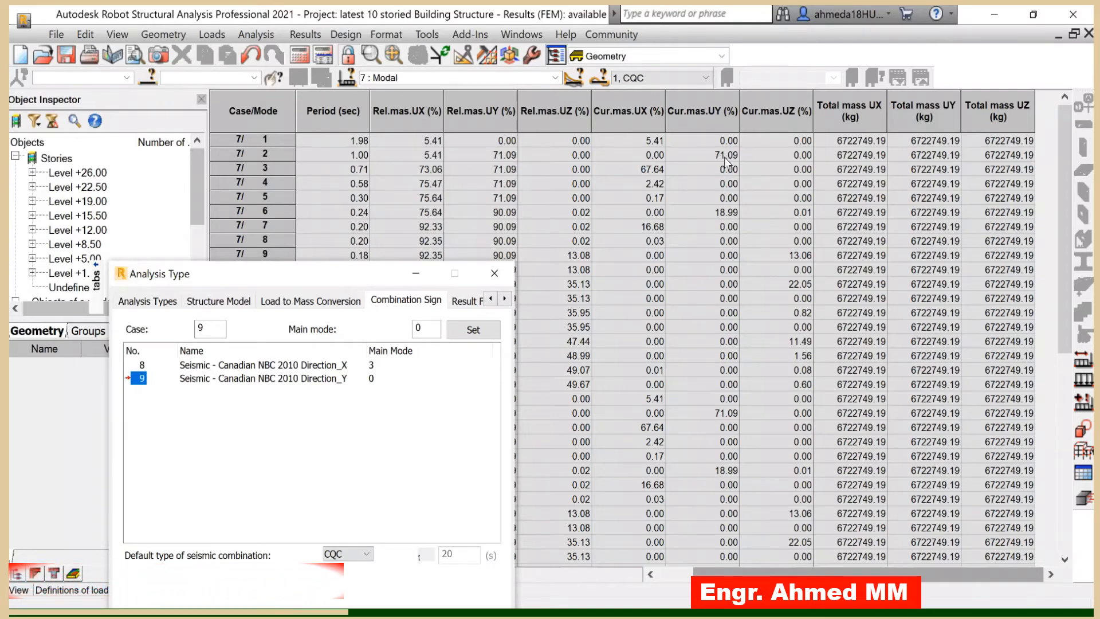
- Set the main mode of the Canadian NBC 2010 Direction_Y seismic case (case 9) to 2
left_click(430, 327)
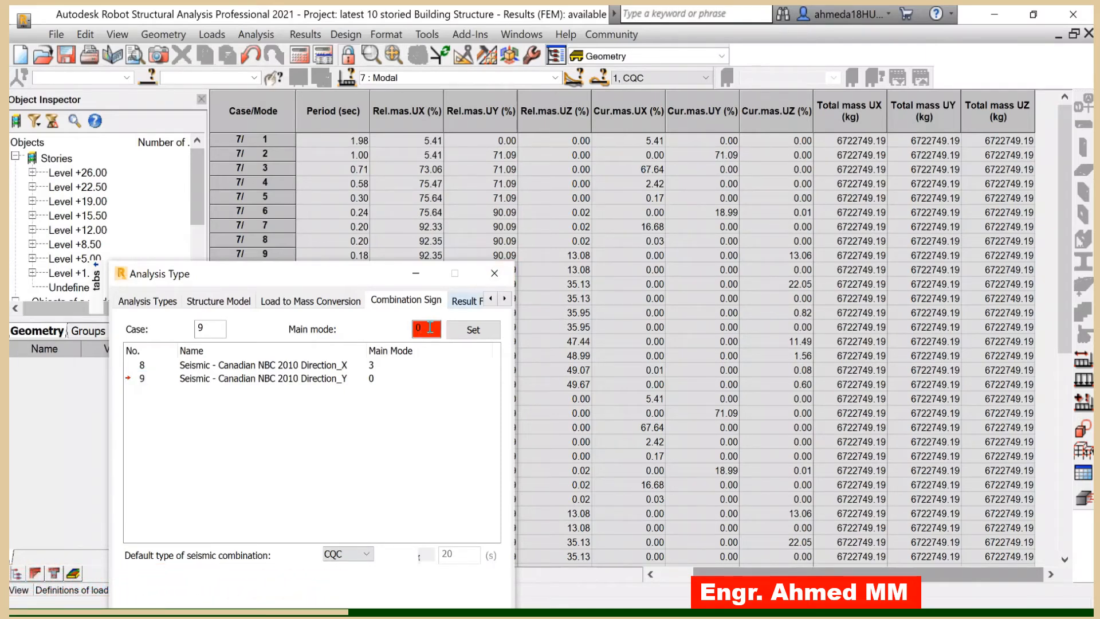
key("BackSpace")
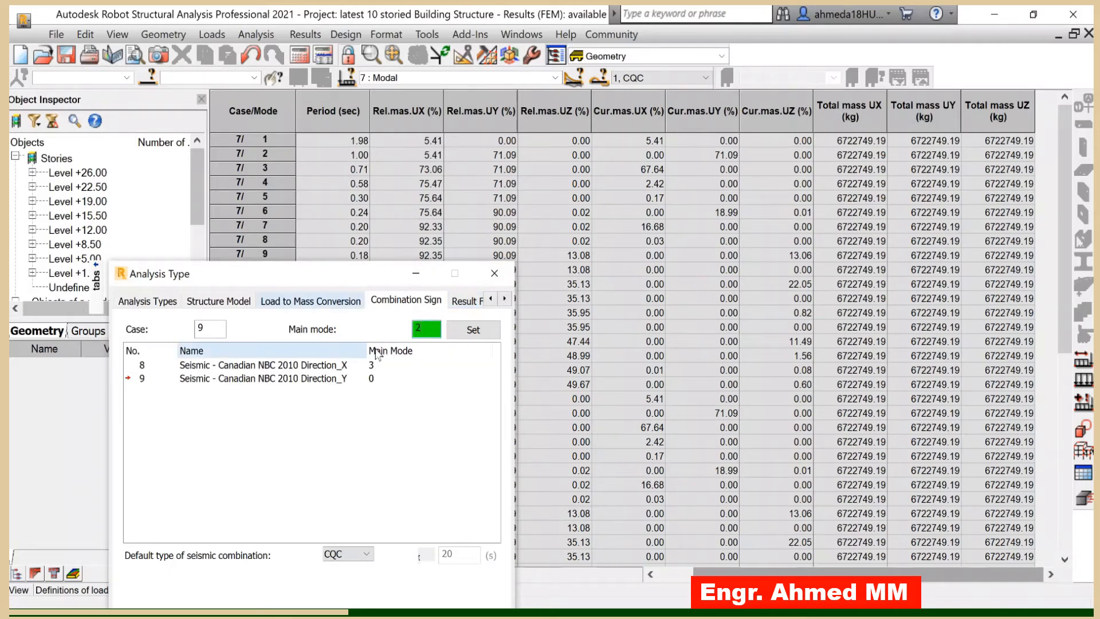
left_click(469, 331)
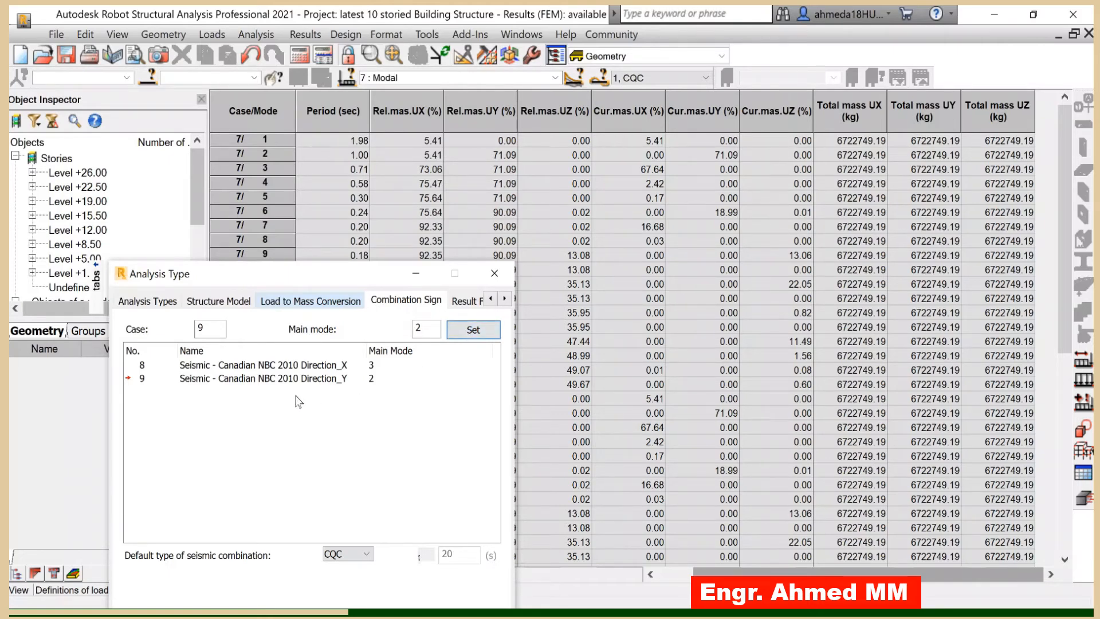
- Run the calculations, continuing past the isolated-node and missing-eigenvalue warnings, and close the calculation messages
left_click_drag(304, 277, 329, 147)
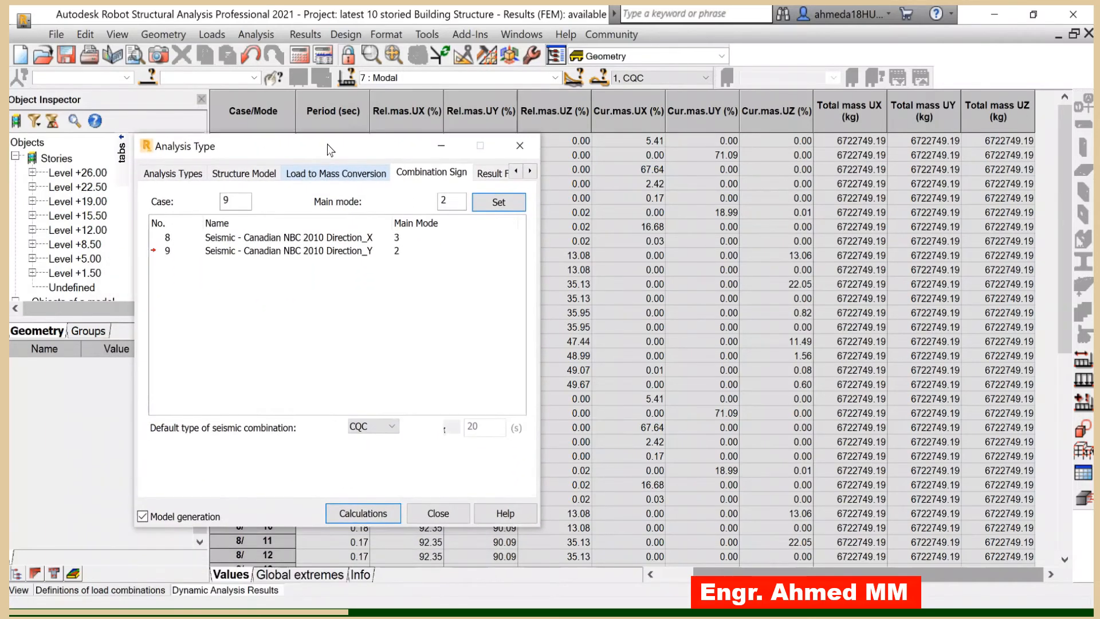
left_click(352, 510)
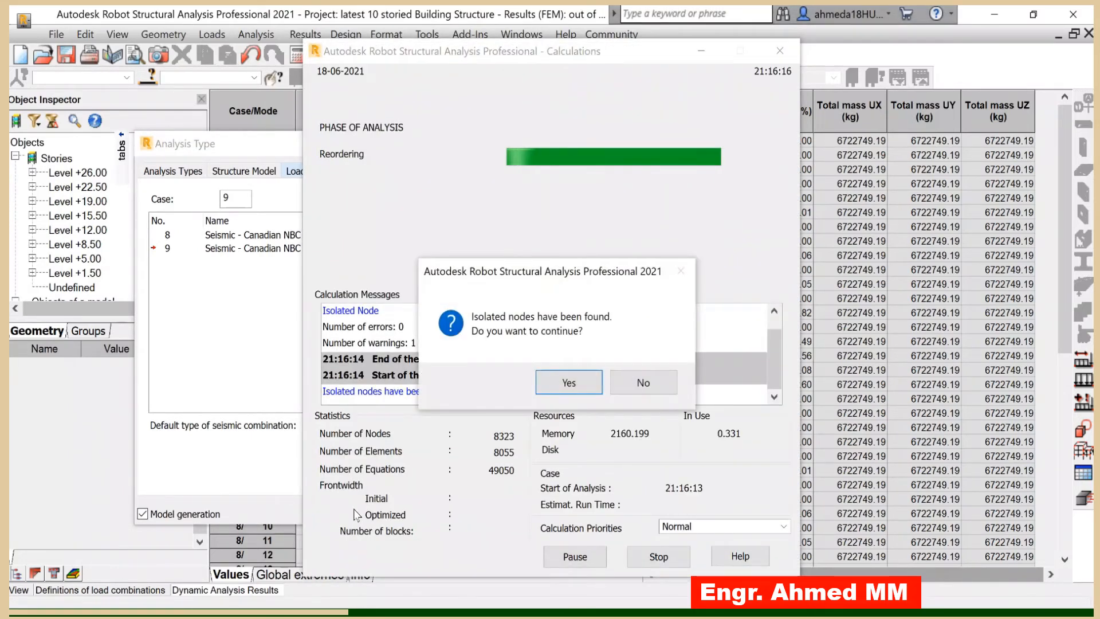
left_click(575, 381)
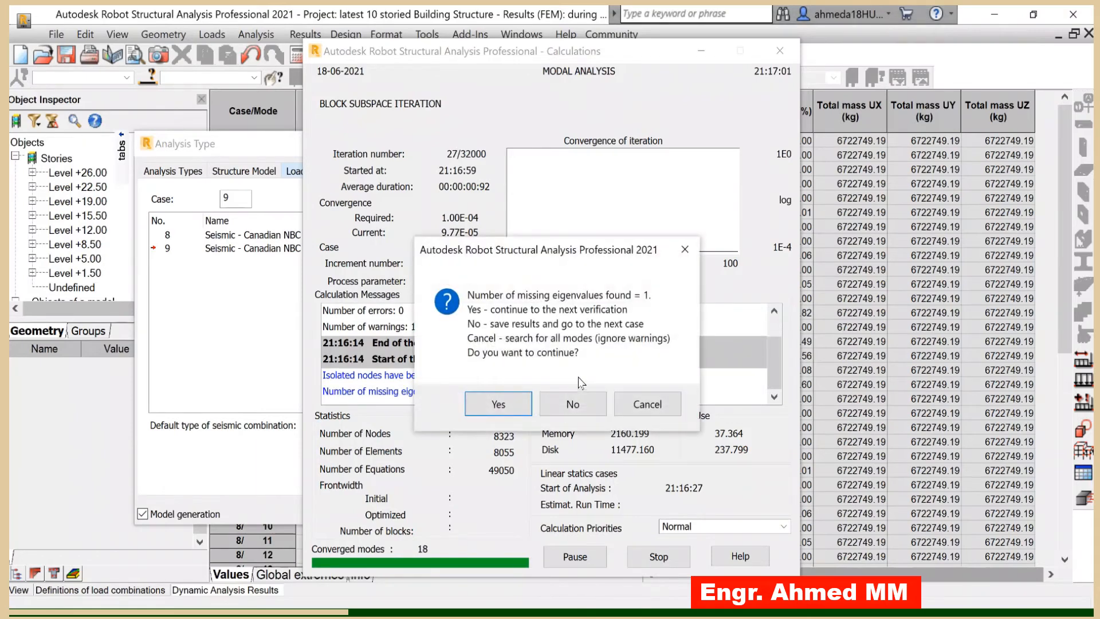
left_click(498, 404)
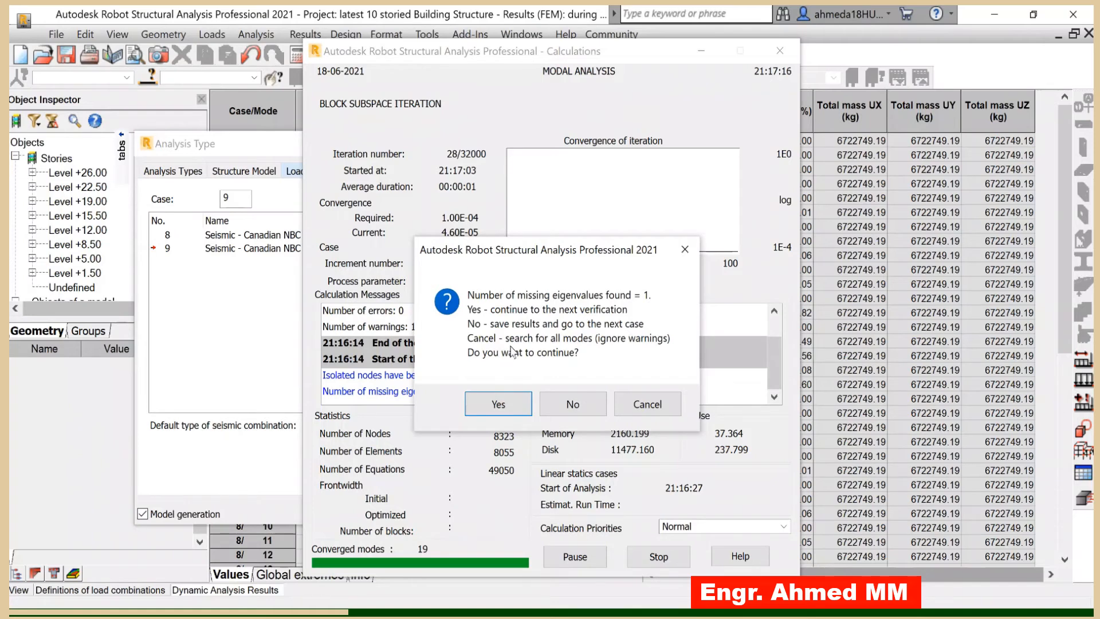
left_click(499, 407)
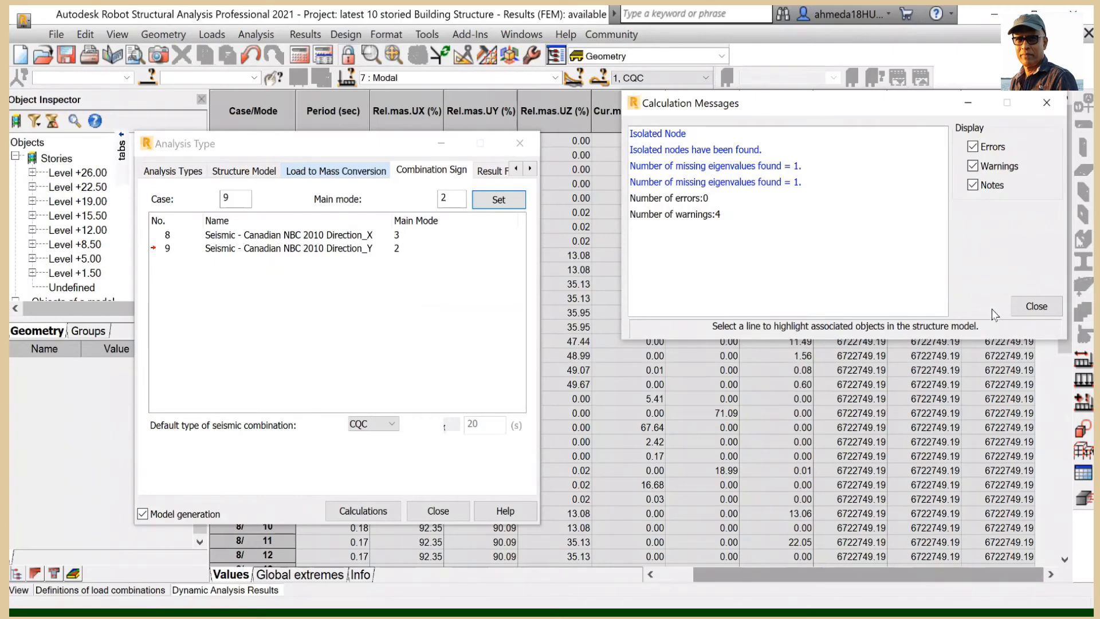
left_click(1036, 306)
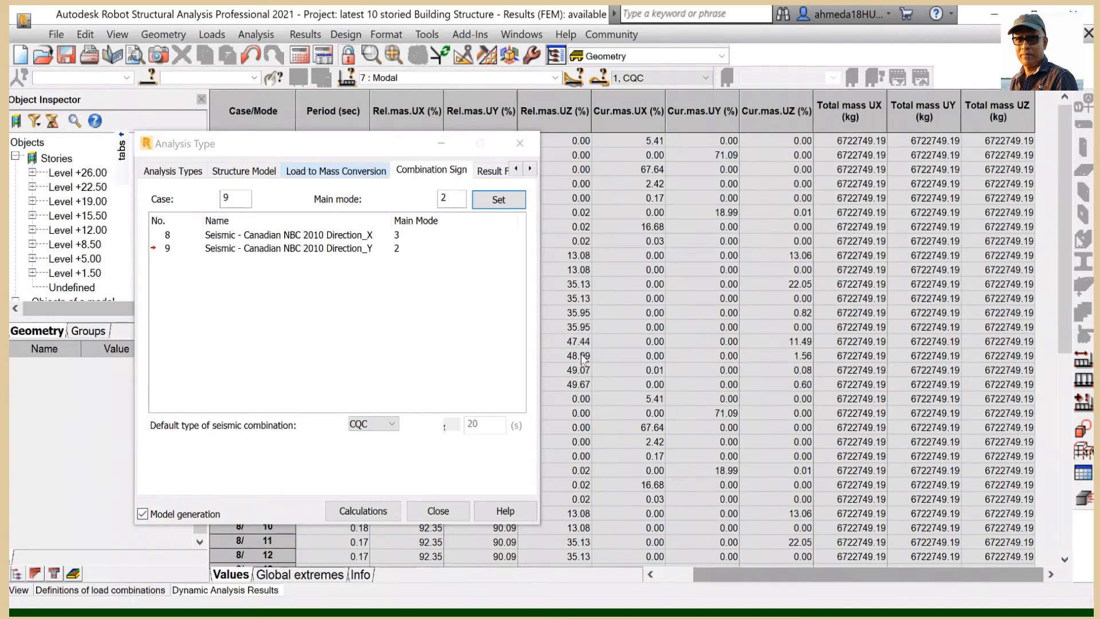
- Add the Tj/Ti period ratios column to the dynamic analysis results table
left_click_drag(338, 147, 292, 124)
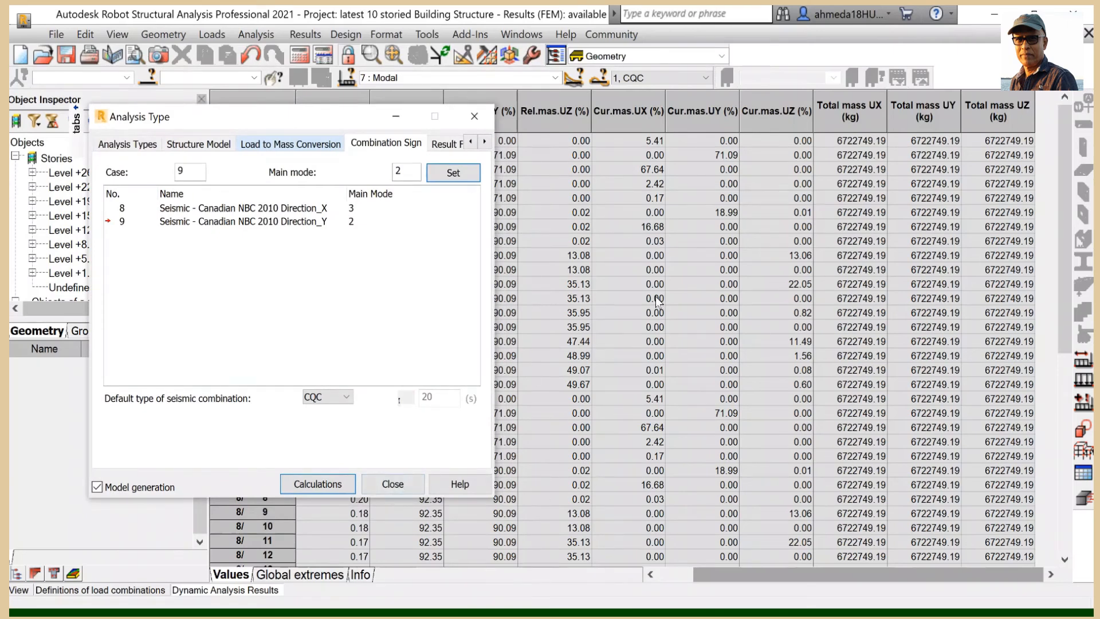
right_click(633, 286)
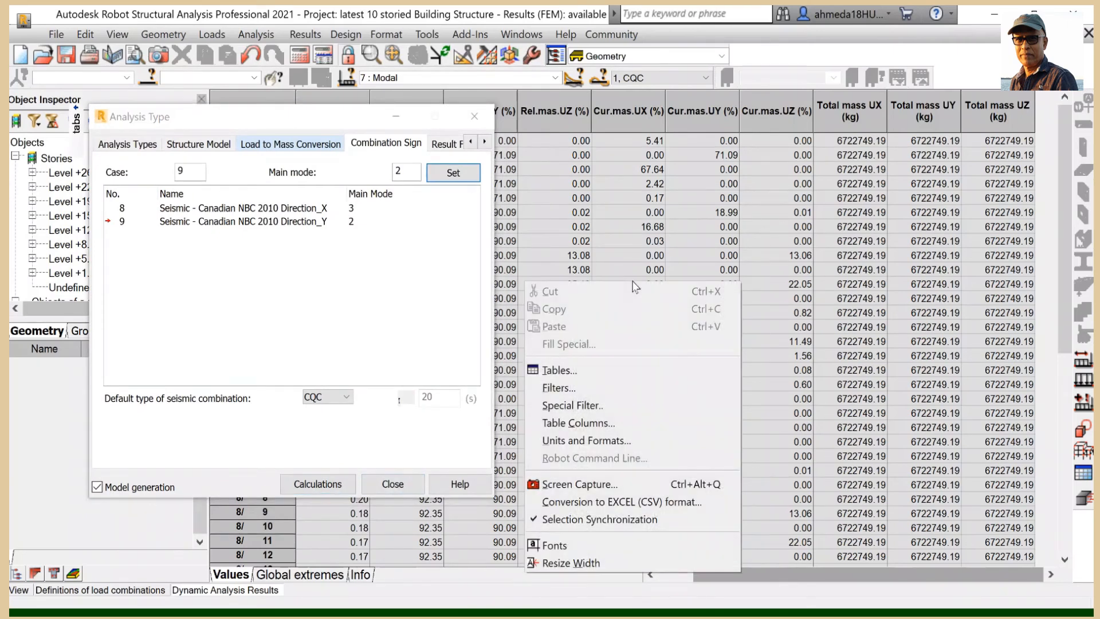
left_click(607, 425)
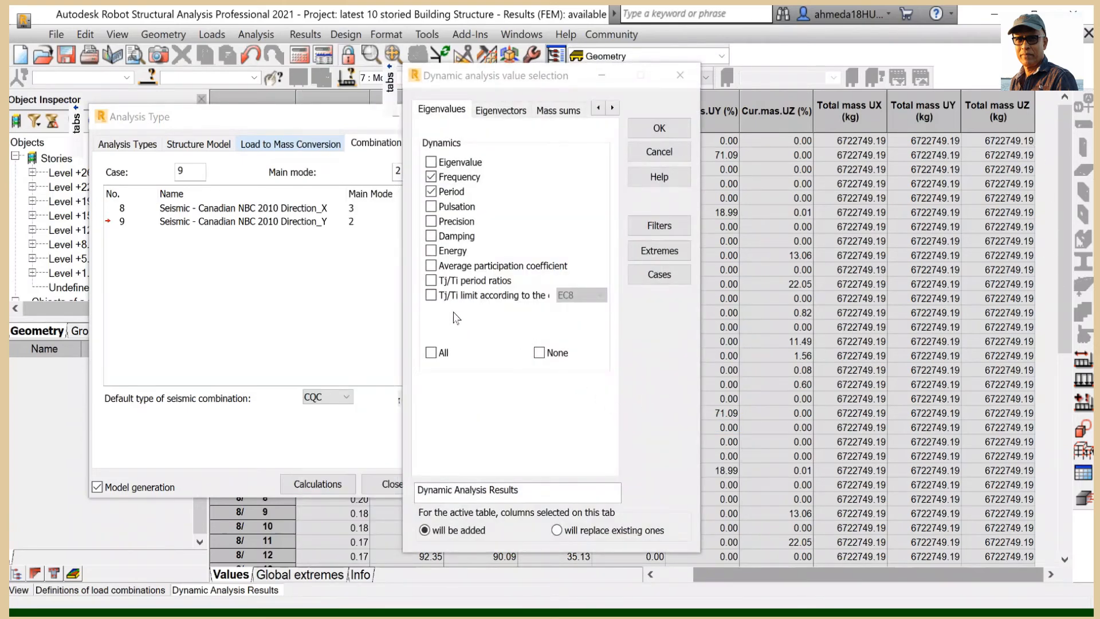
left_click(431, 281)
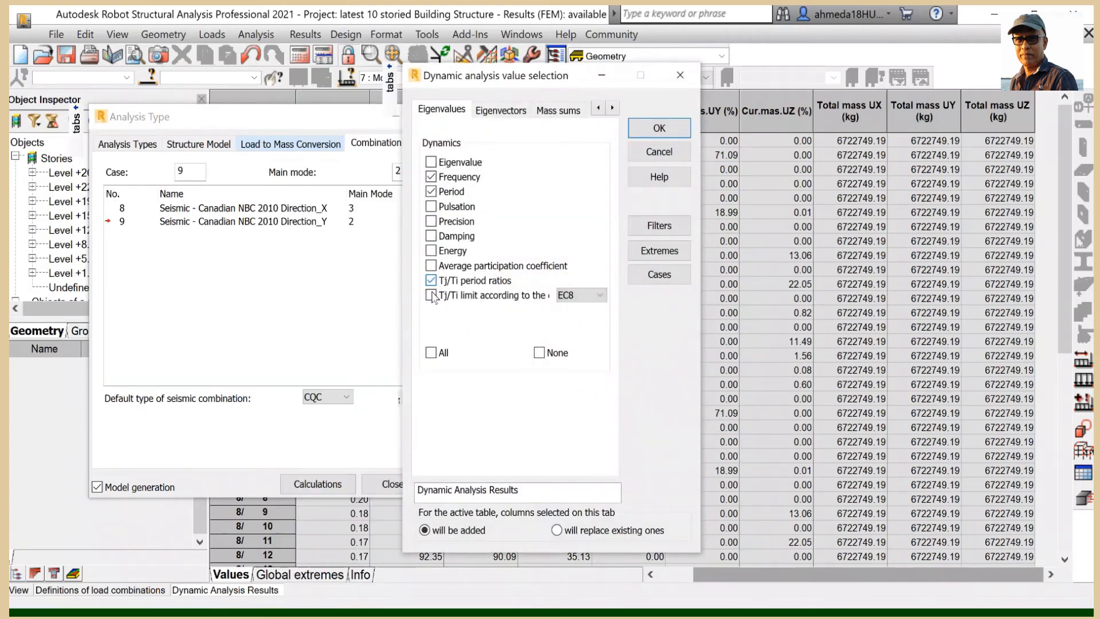
left_click(523, 112)
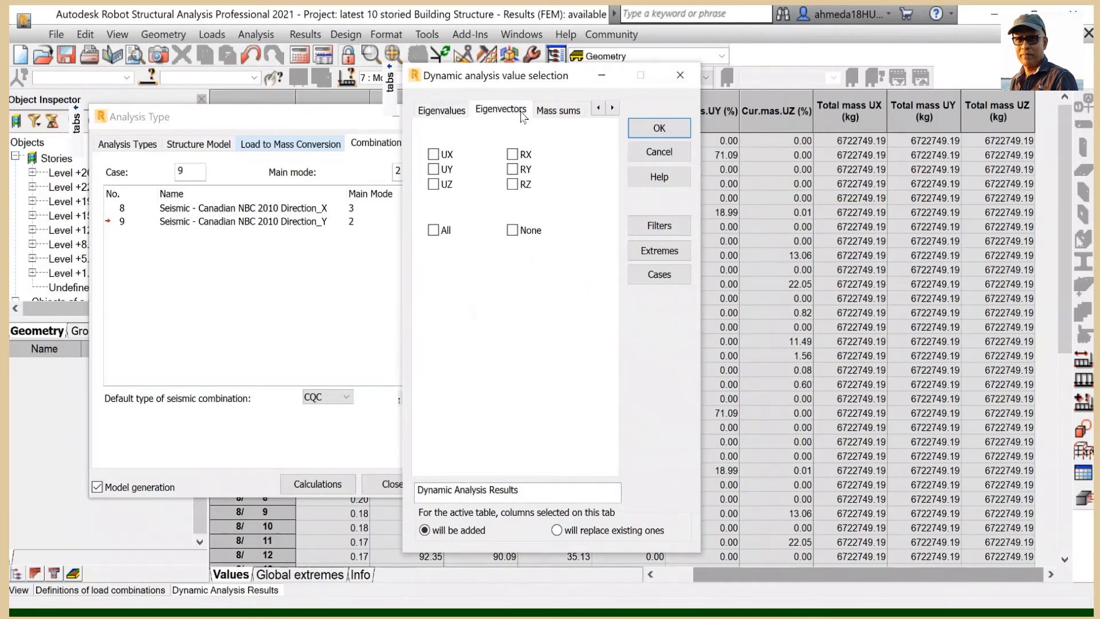
left_click(560, 112)
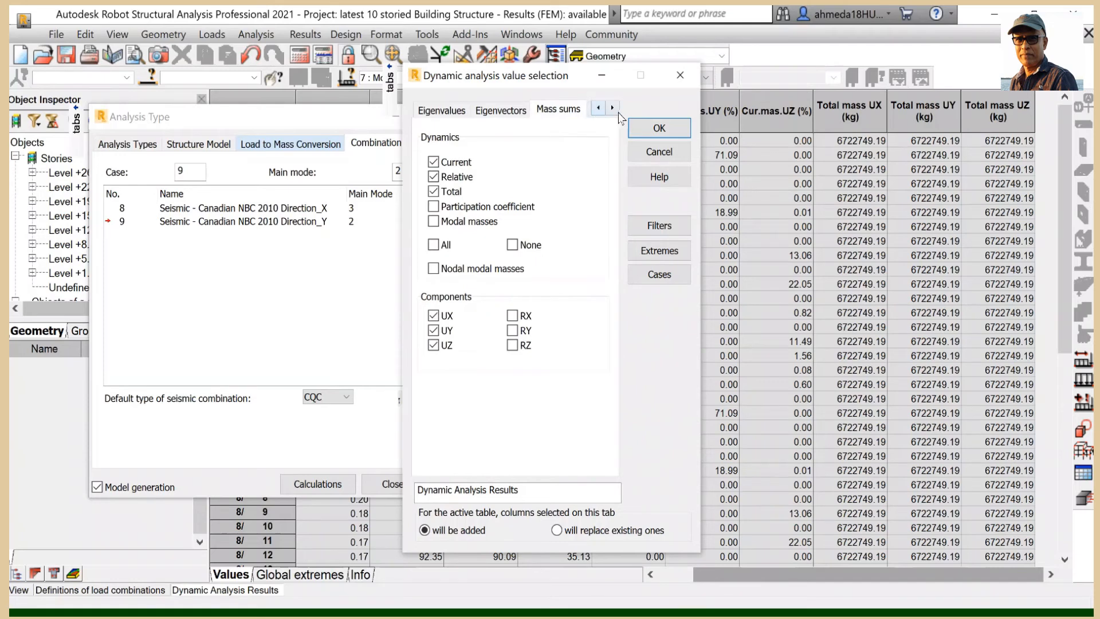
left_click(614, 109)
left_click(587, 111)
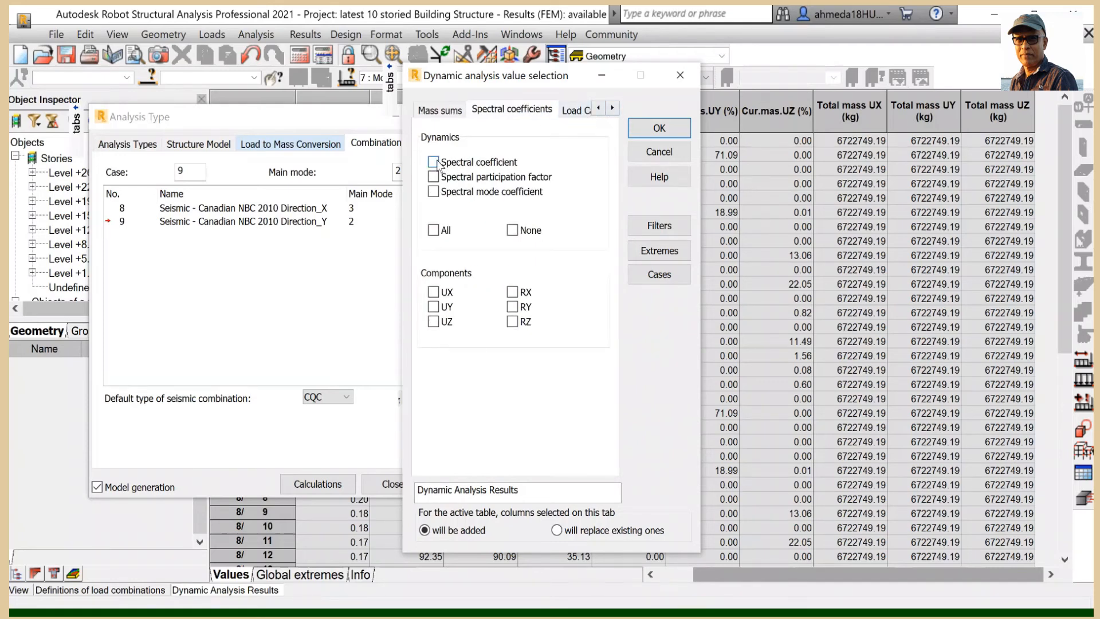
left_click(654, 129)
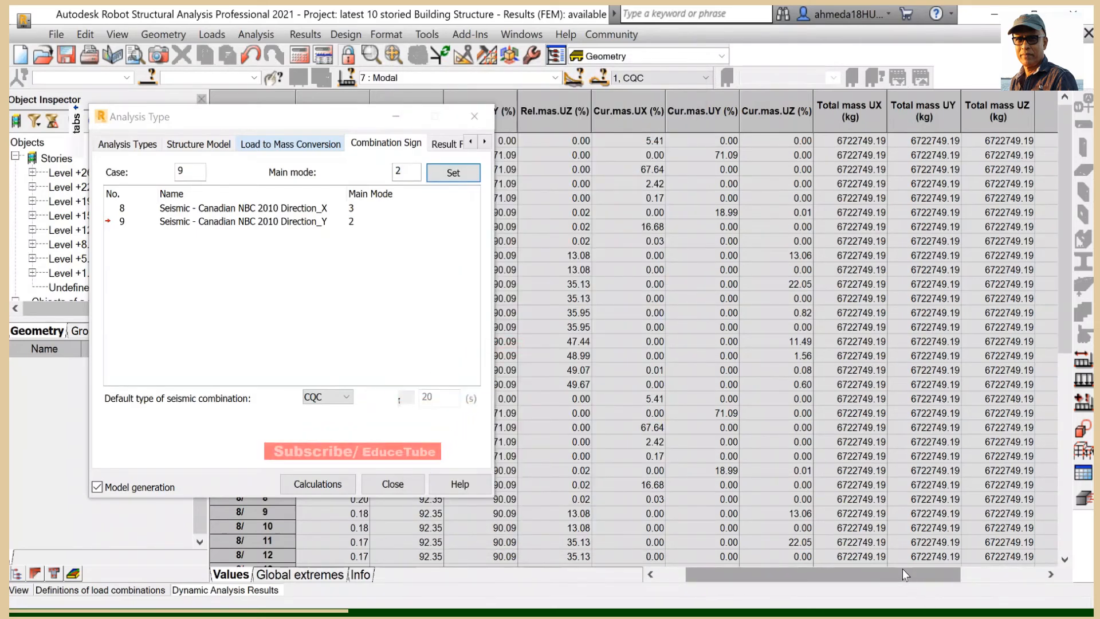
left_click_drag(903, 573, 978, 569)
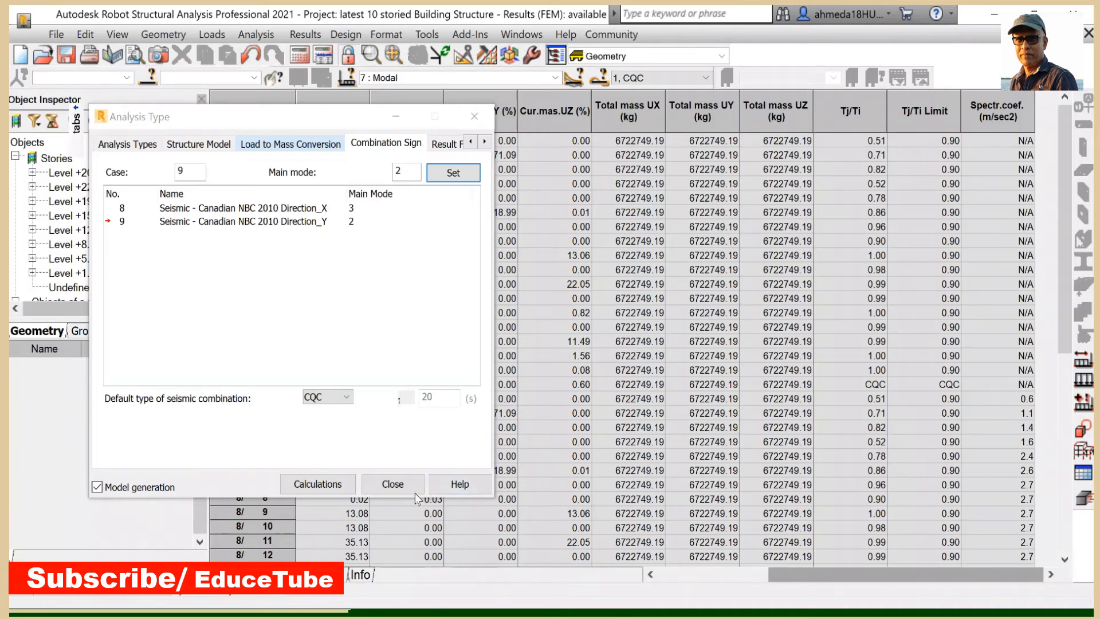
- Close the Analysis Type dialog and open the simplified calculation note
left_click(396, 487)
left_click(396, 486)
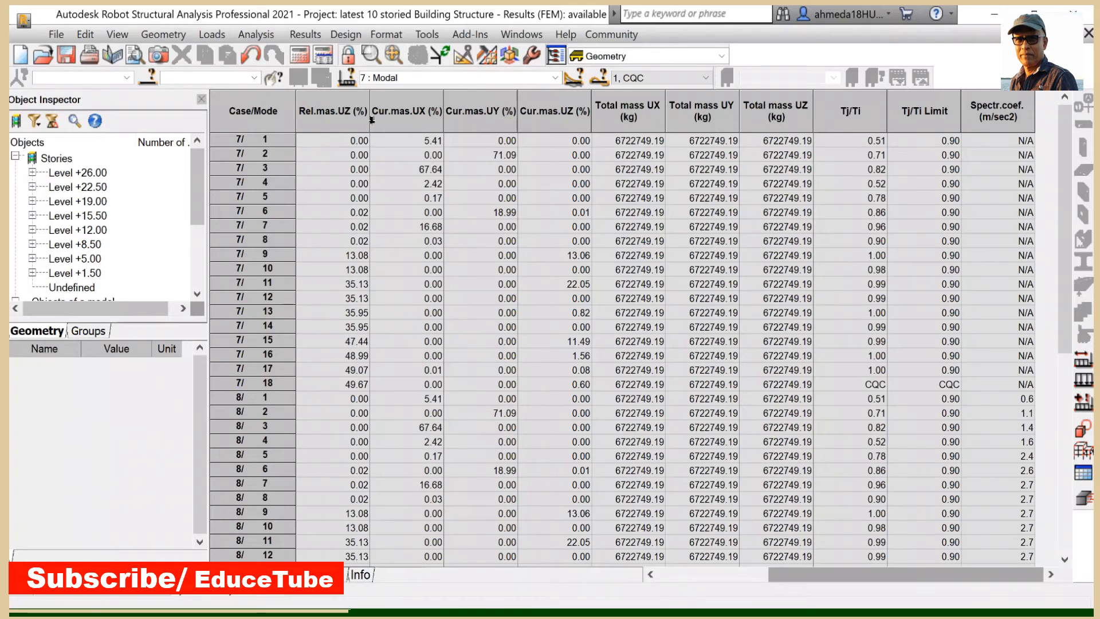
left_click(256, 35)
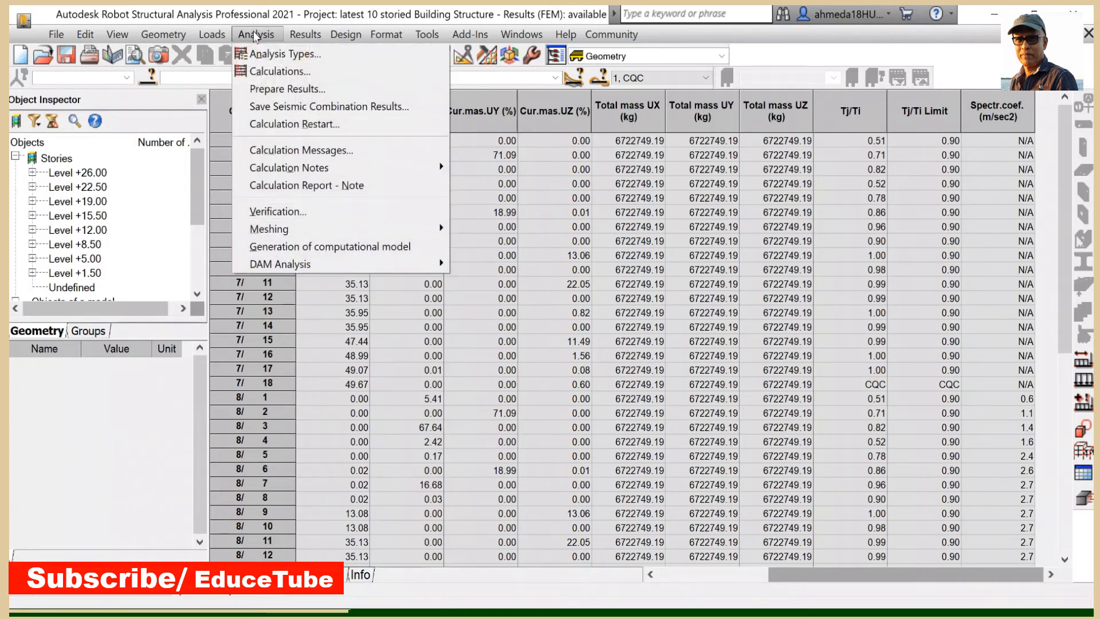
mouse_move(290, 173)
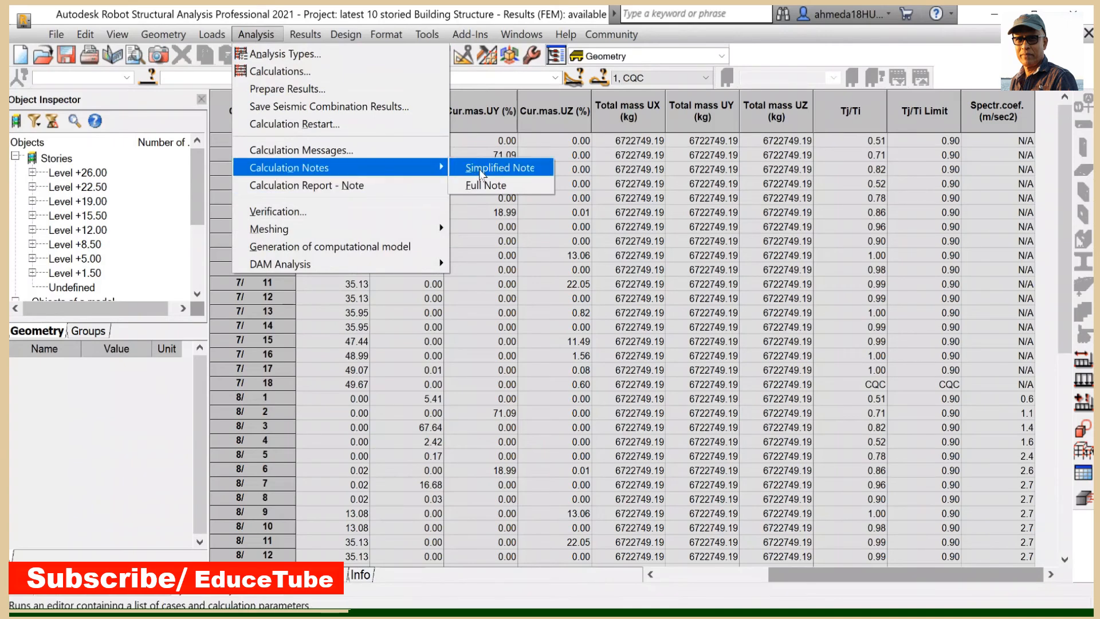
left_click(497, 171)
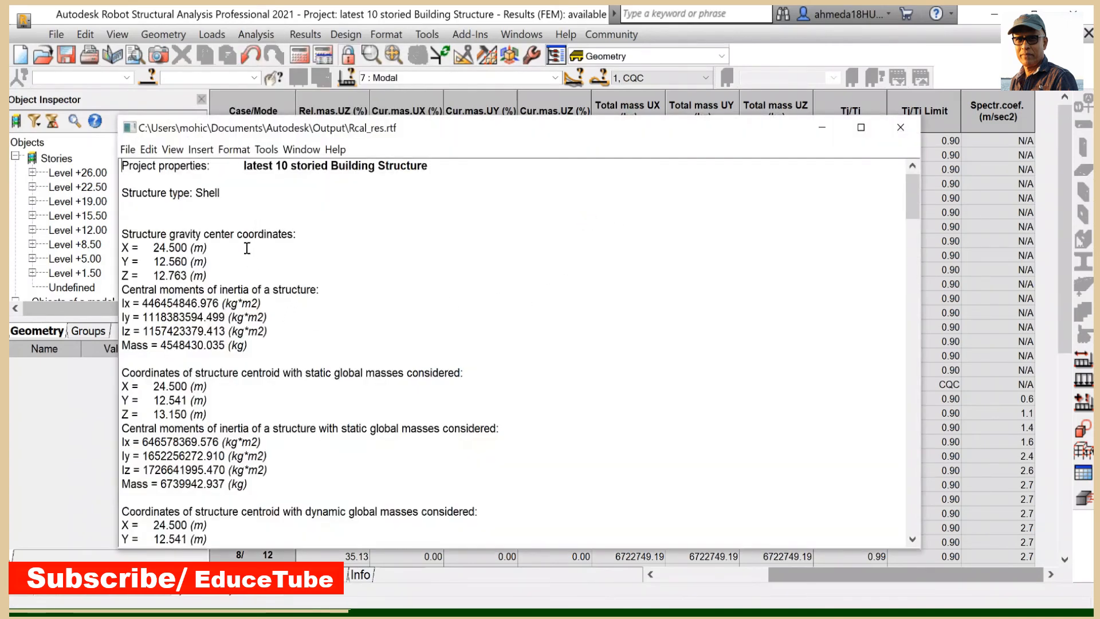
- Scroll through the calculation note to examine the structure description, load case definitions and seismic response spectra
scroll(269, 280, "down", 8)
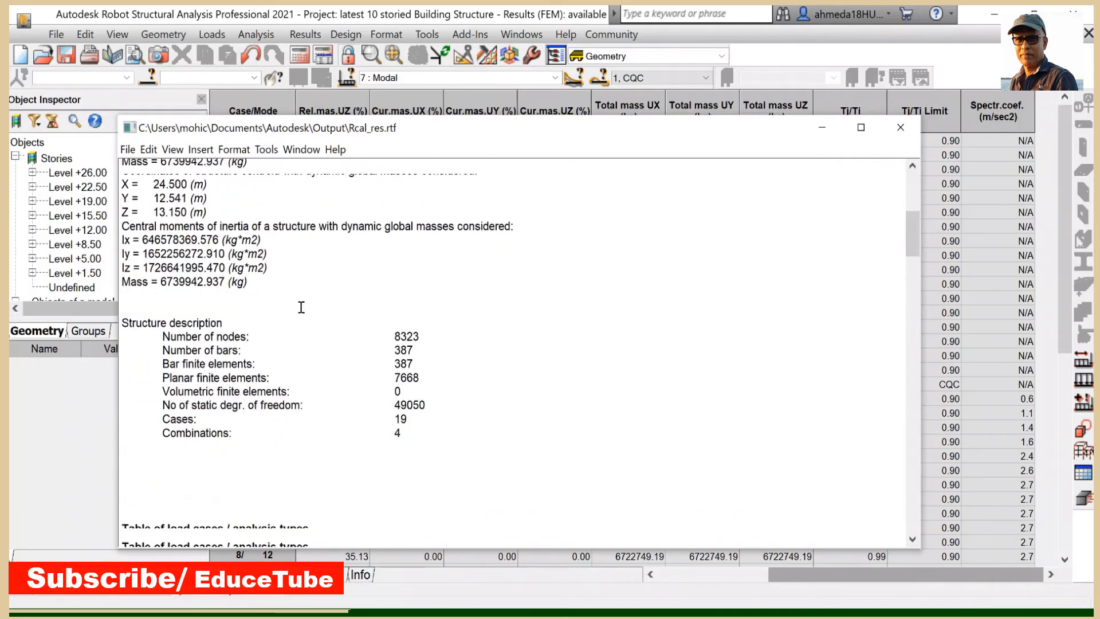
scroll(301, 307, "down", 15)
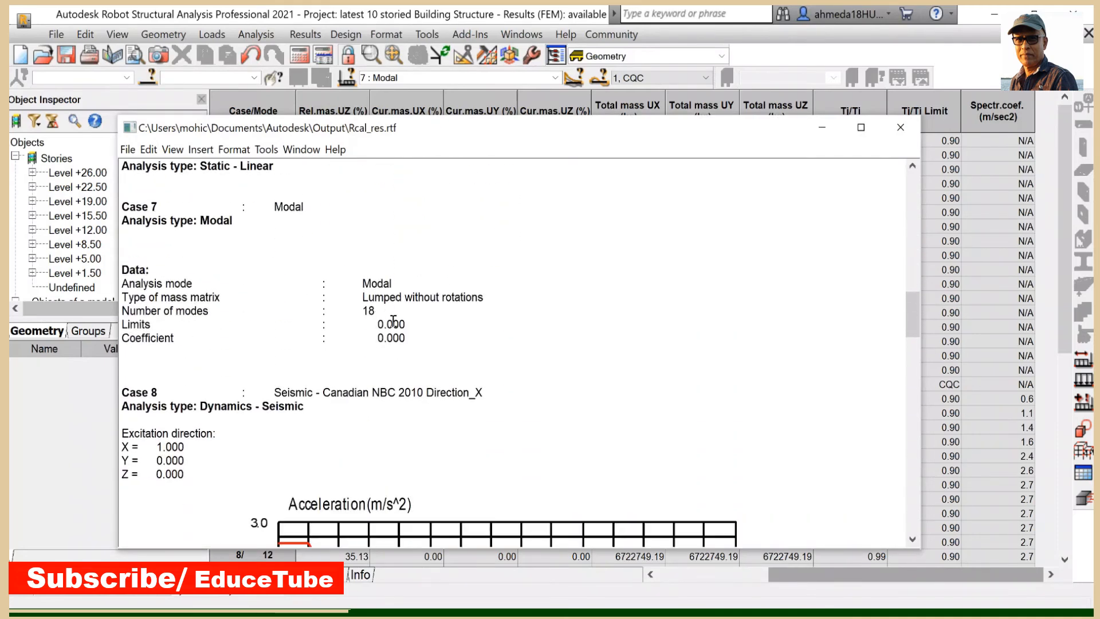
scroll(438, 338, "down", 6)
scroll(432, 315, "up", 4)
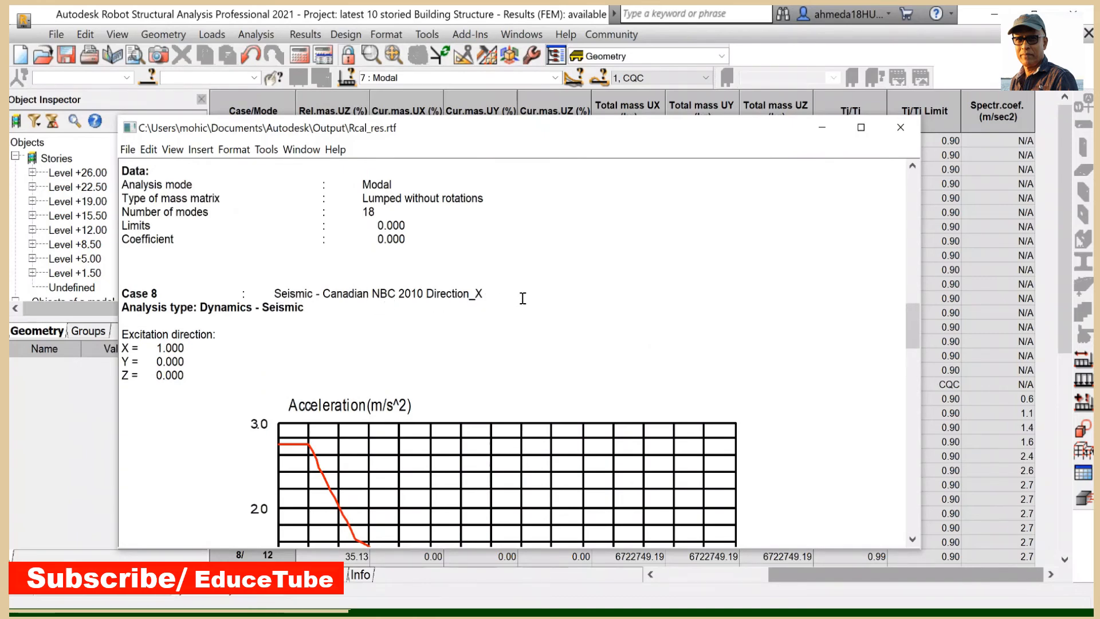
scroll(450, 313, "down", 1)
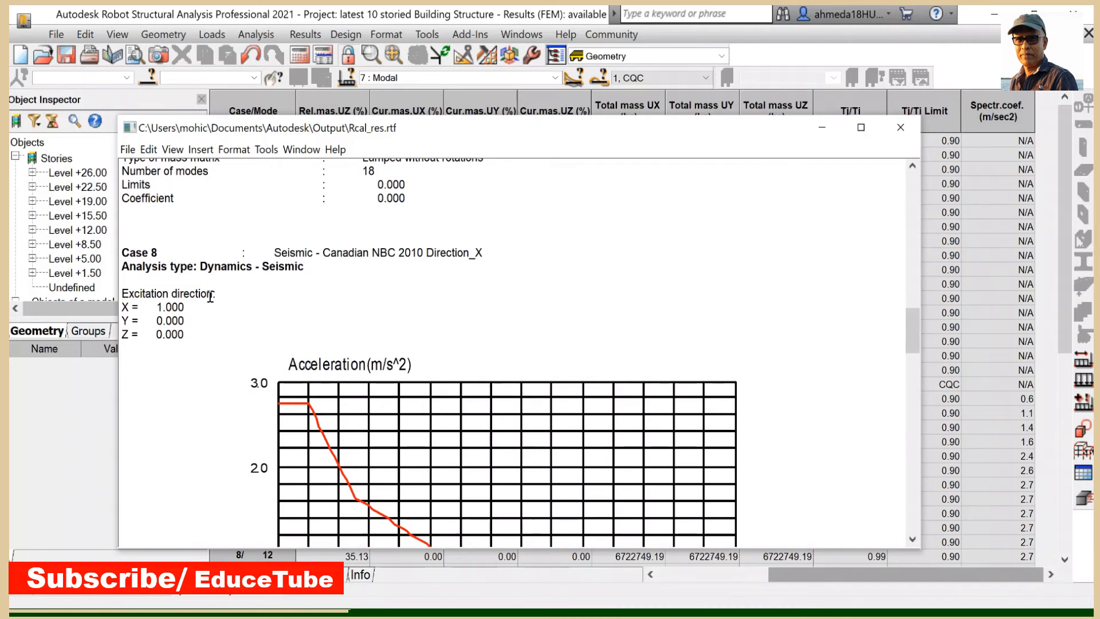
scroll(409, 306, "down", 3)
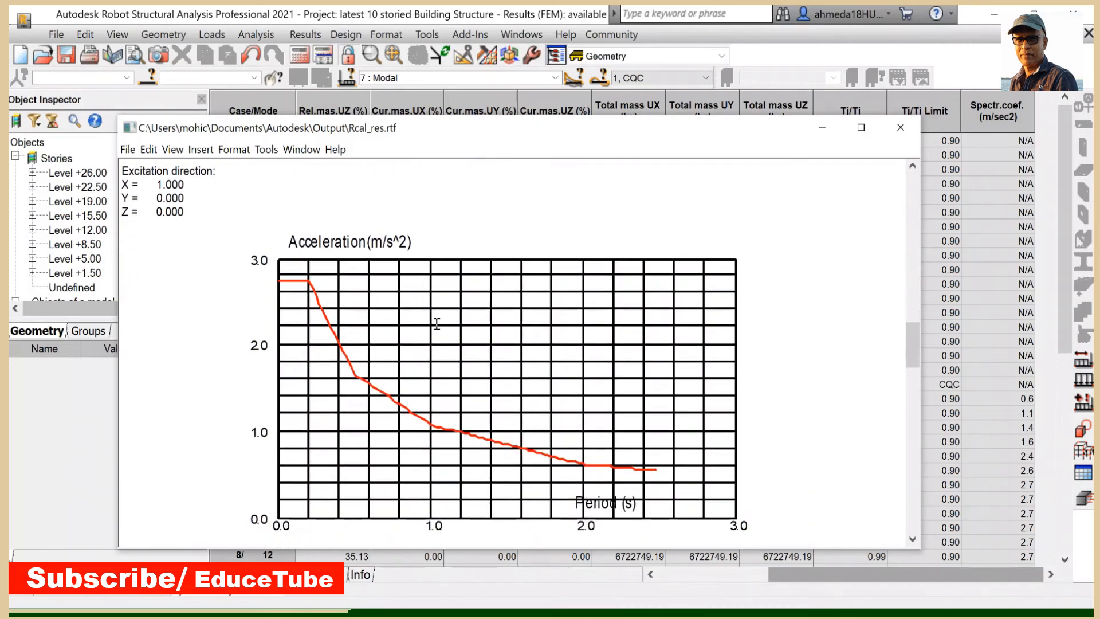
scroll(508, 425, "down", 2)
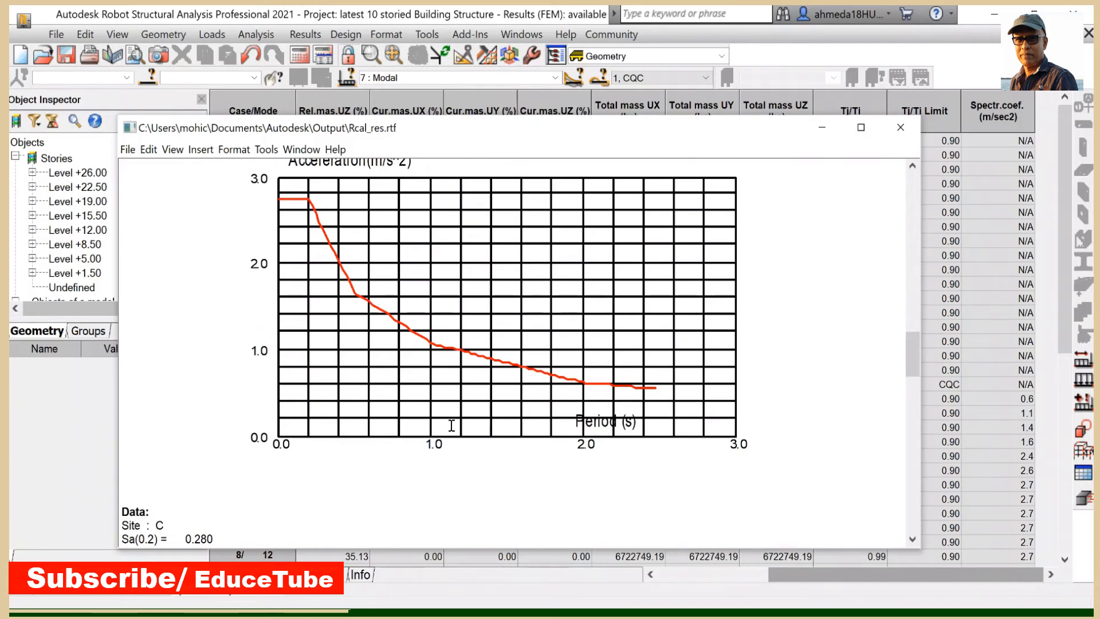
scroll(452, 425, "up", 4)
scroll(445, 427, "down", 10)
scroll(443, 416, "up", 2)
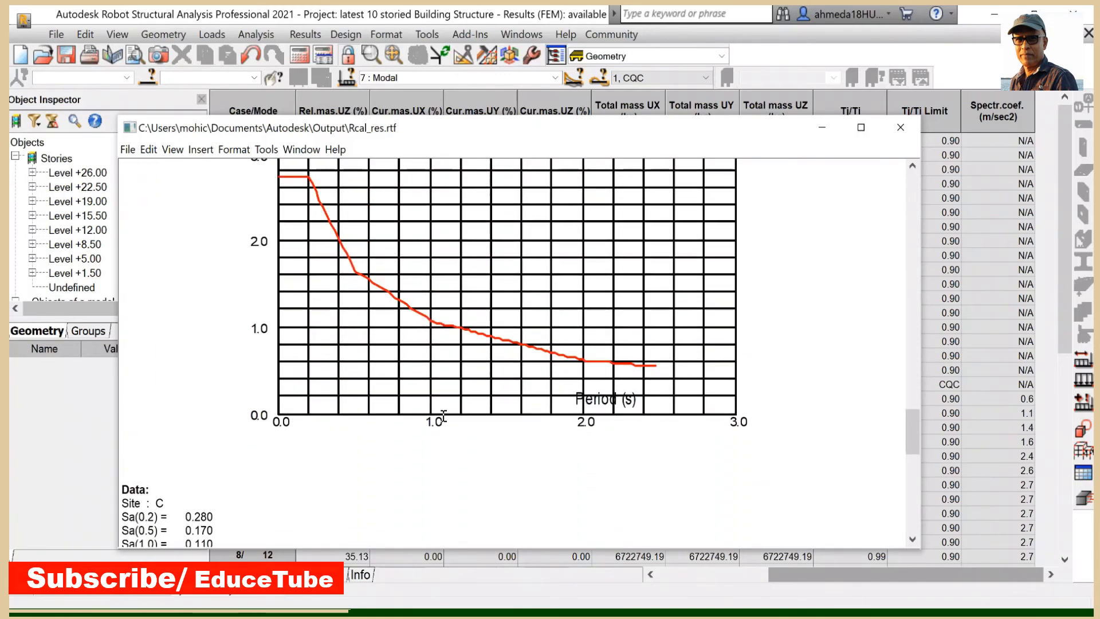
scroll(444, 415, "up", 2)
scroll(443, 411, "up", 2)
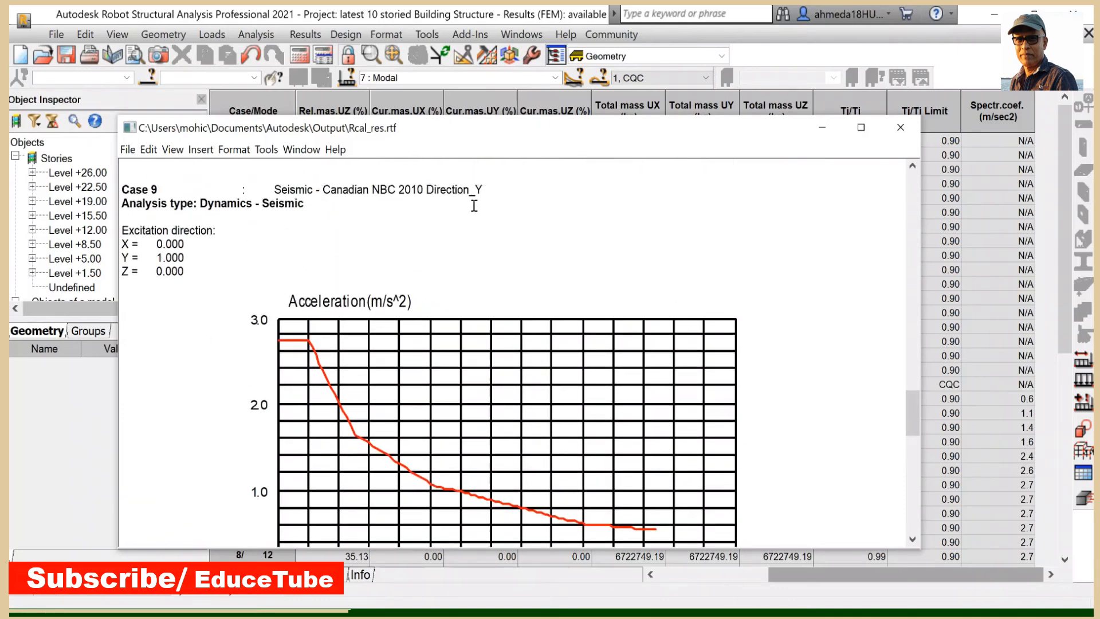
scroll(432, 260, "down", 15)
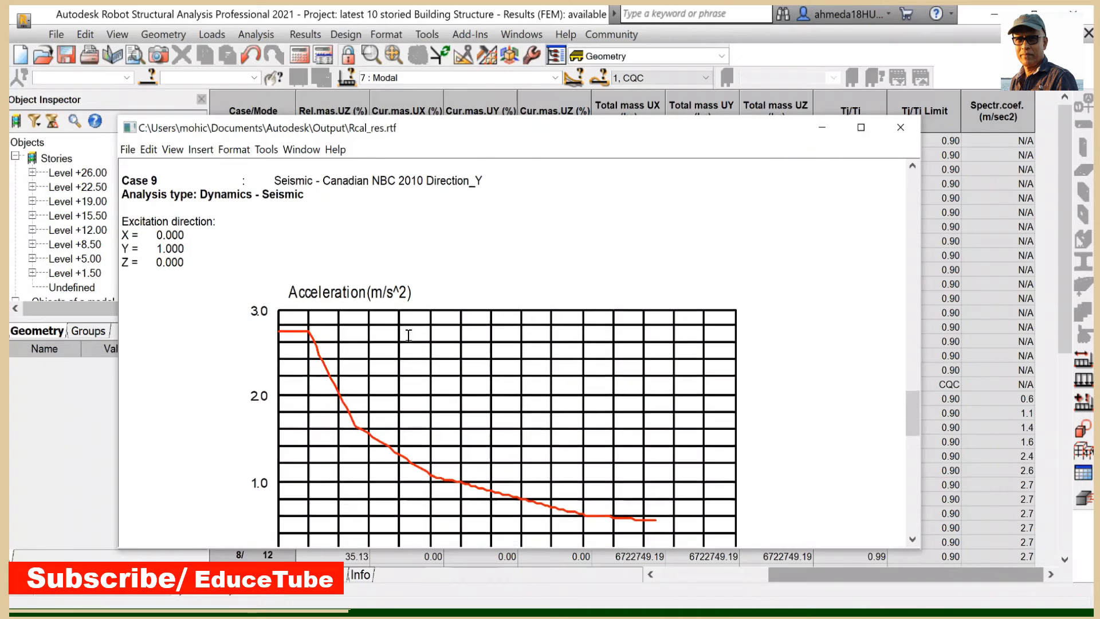
scroll(442, 338, "up", 4)
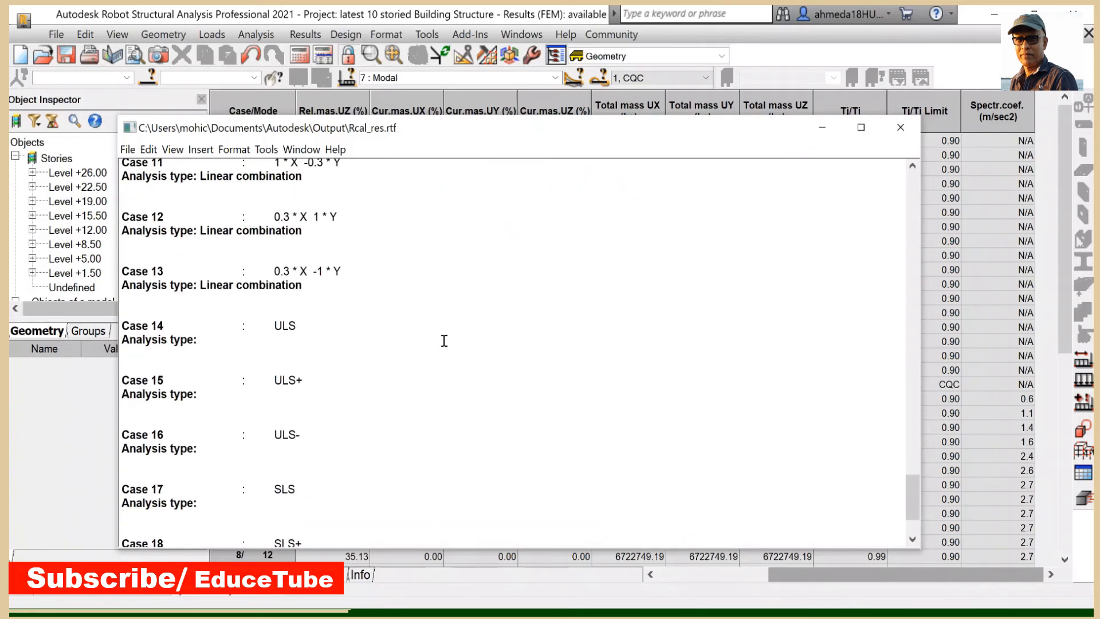
scroll(441, 340, "up", 3)
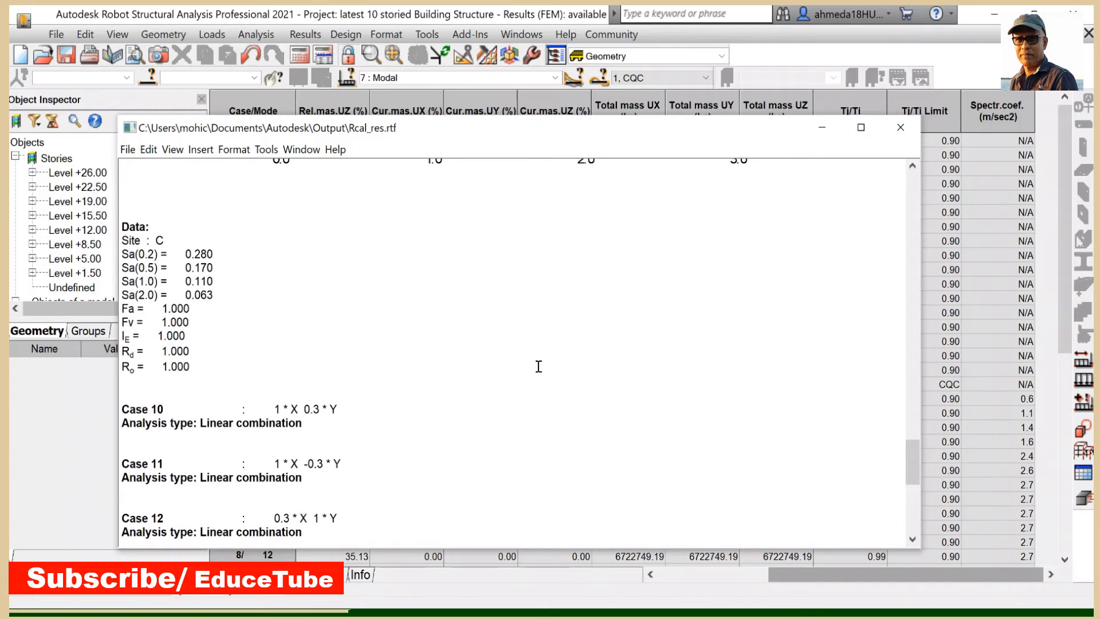
scroll(634, 373, "up", 6)
scroll(672, 365, "up", 20)
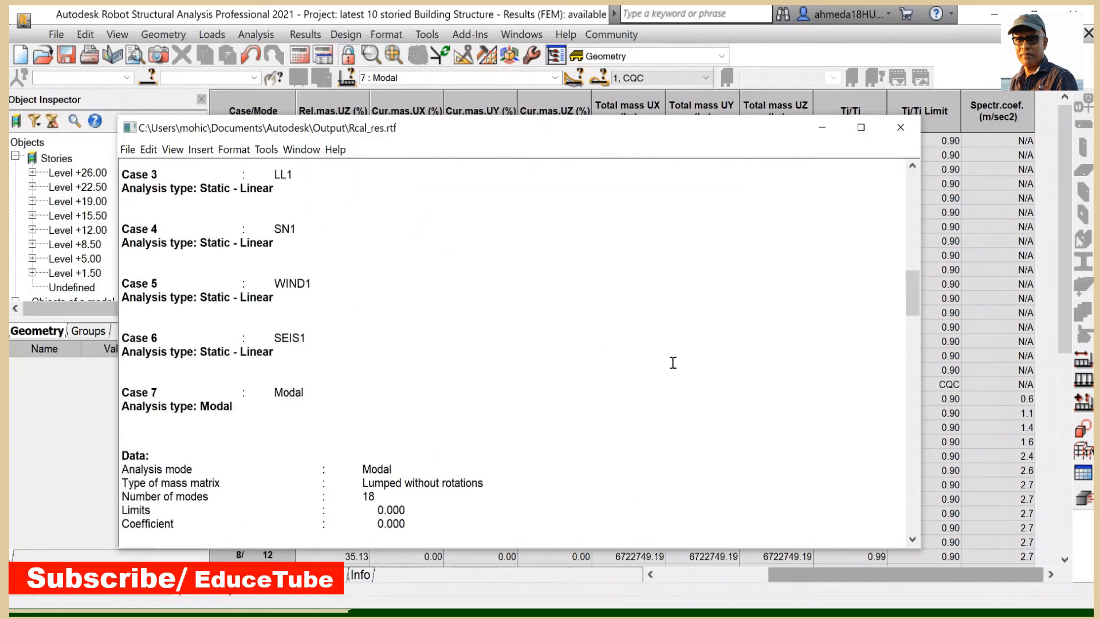
scroll(713, 353, "down", 5)
scroll(713, 353, "down", 4)
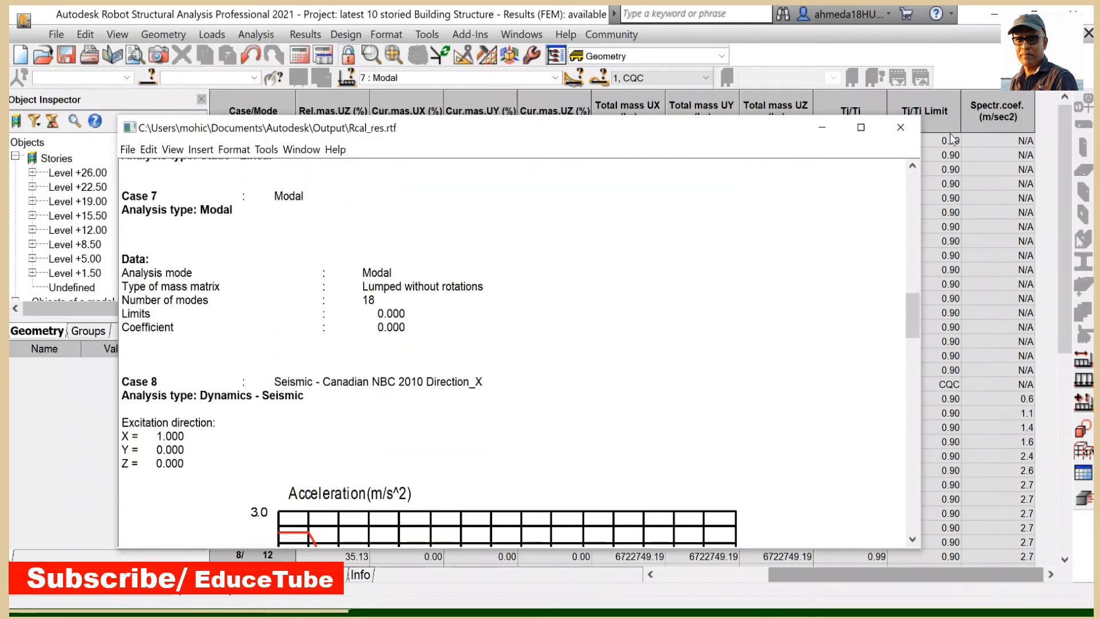
- Close the calculation note and open the support reactions results table
left_click(899, 126)
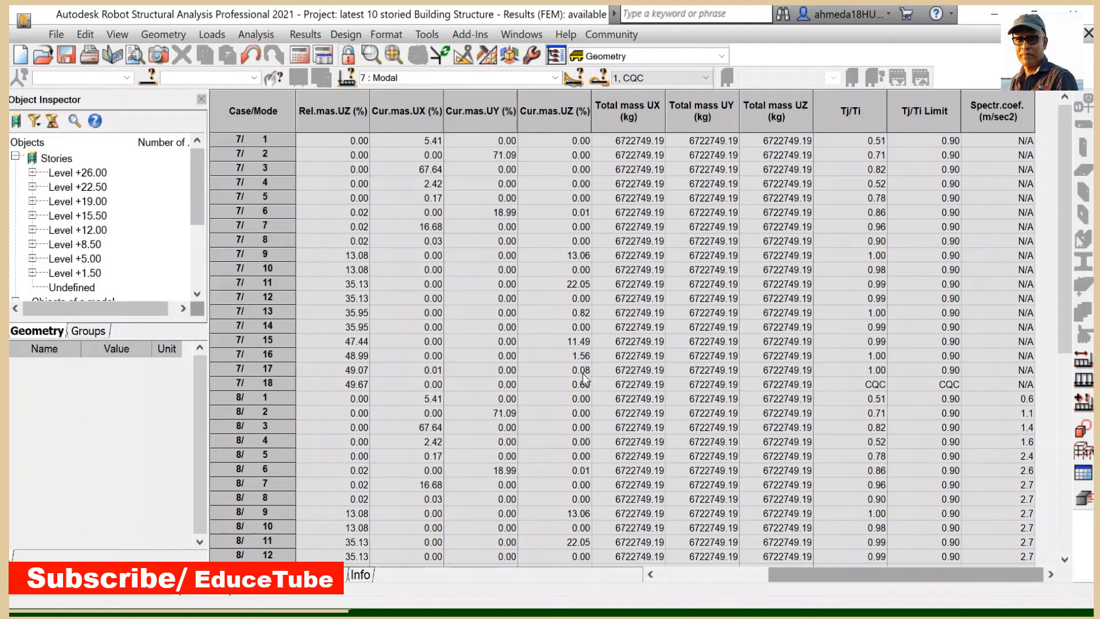
left_click(306, 36)
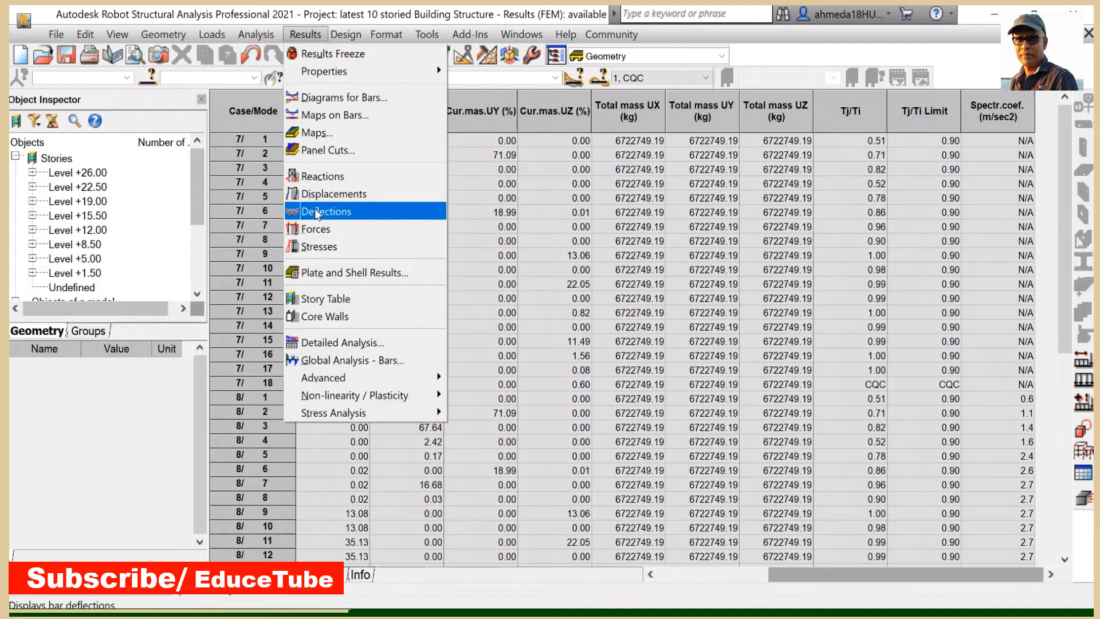
left_click(322, 176)
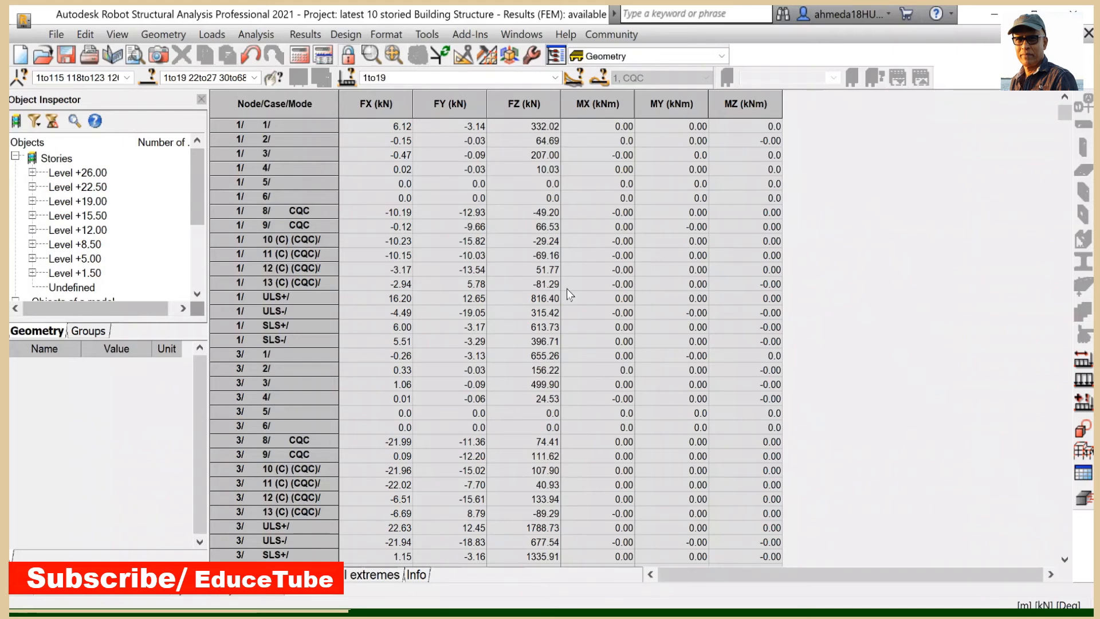
- Scroll through the reactions table to examine the nodal reactions per case and the reaction sums for each load case
scroll(566, 286, "down", 10)
scroll(645, 315, "down", 5)
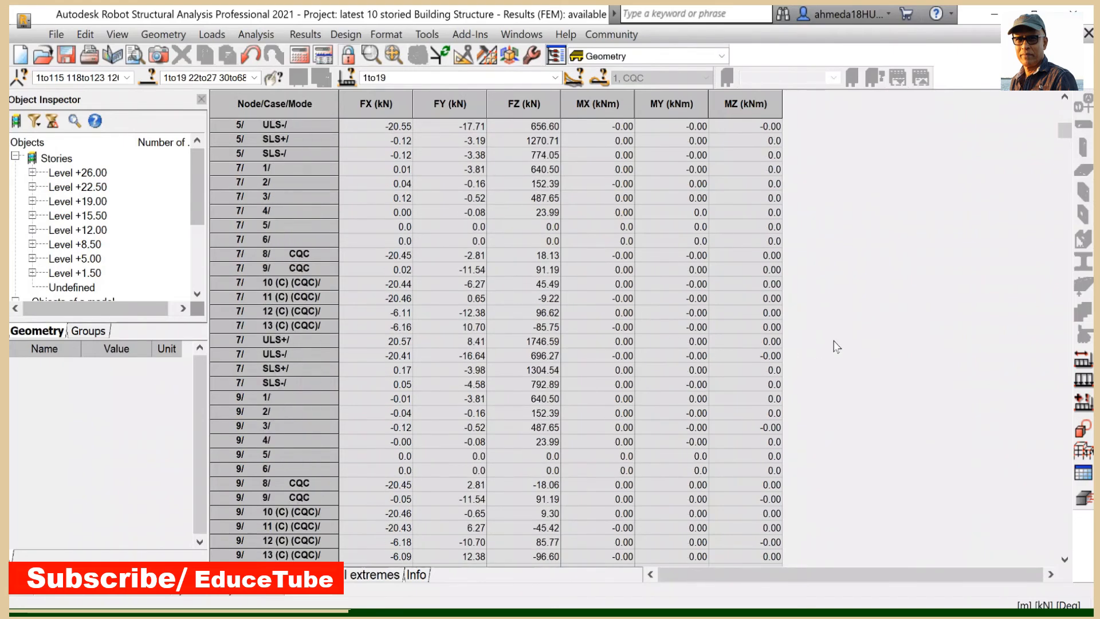
left_click_drag(1062, 129, 1063, 283)
scroll(659, 332, "down", 20)
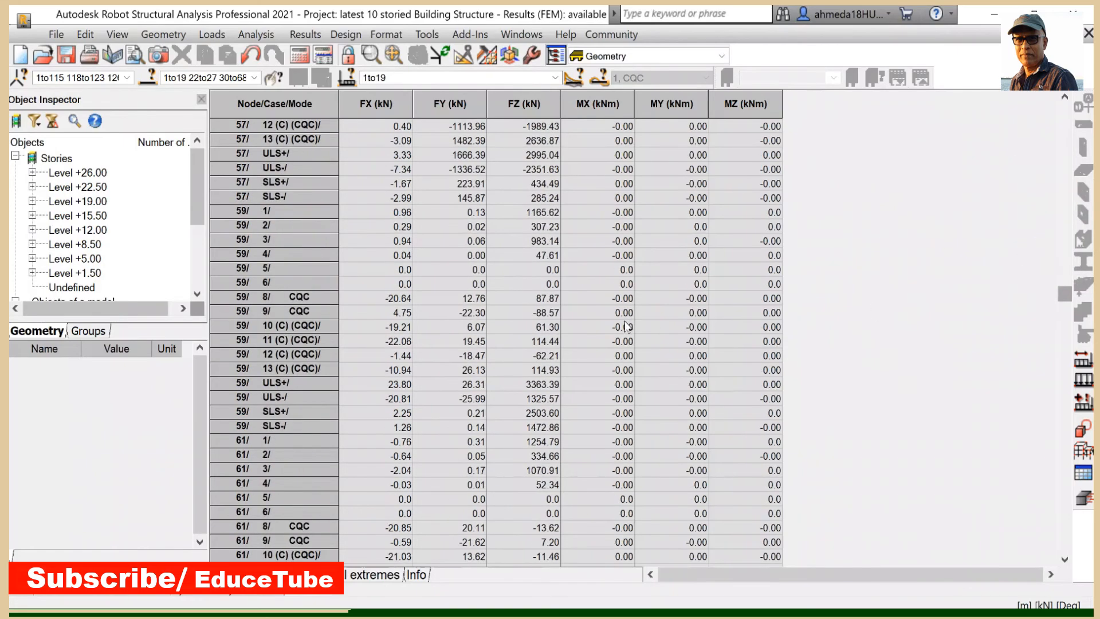
scroll(624, 335, "down", 20)
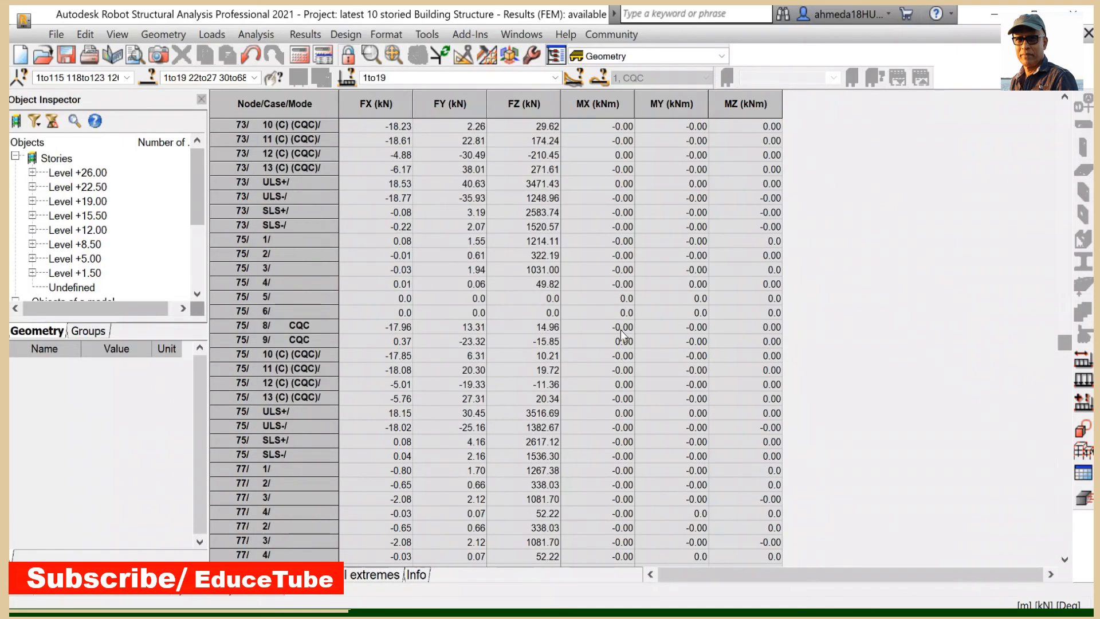
scroll(625, 338, "down", 20)
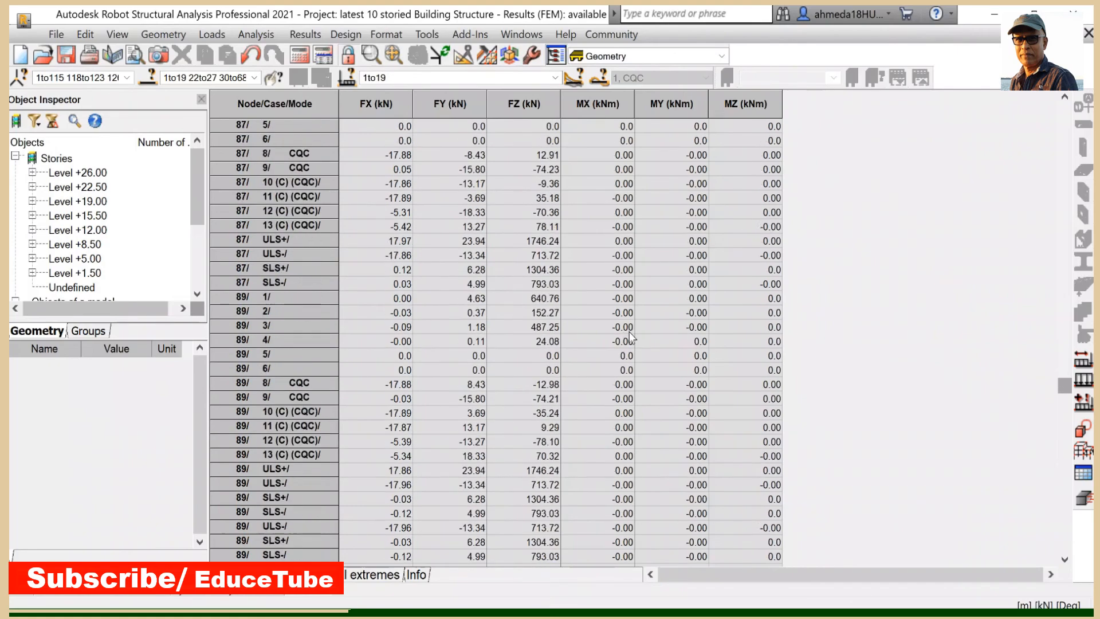
scroll(631, 347, "down", 20)
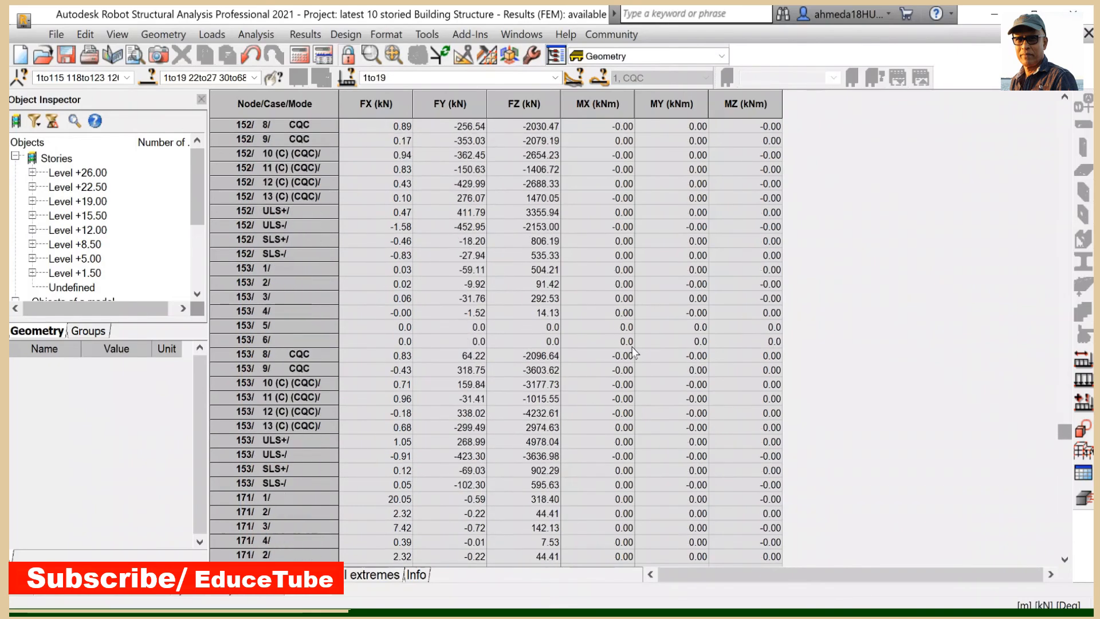
scroll(649, 355, "down", 20)
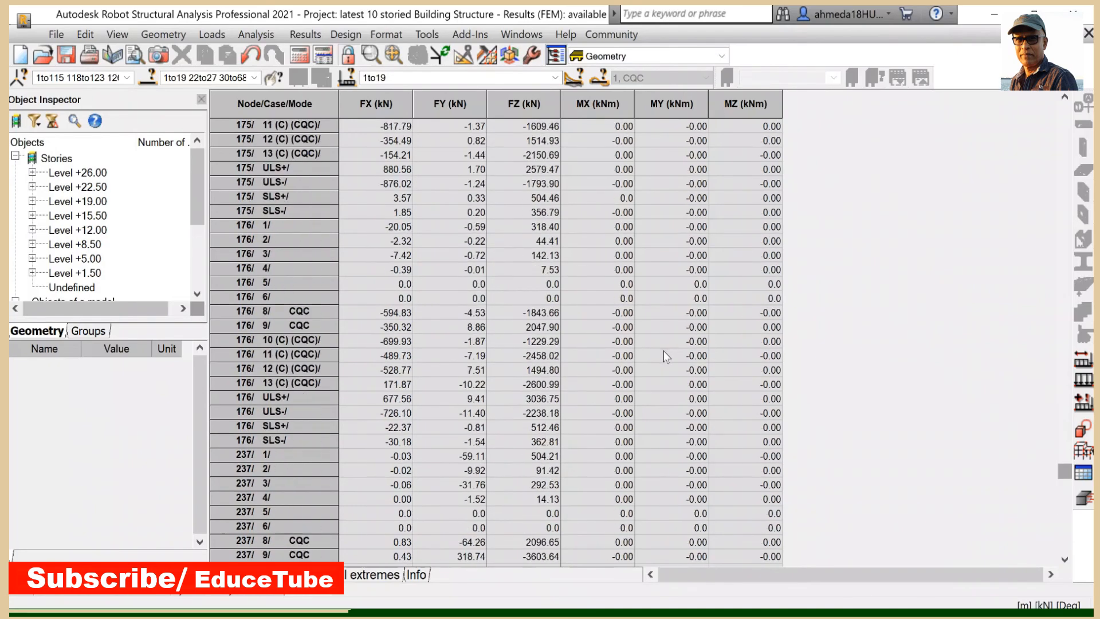
scroll(679, 375, "down", 6)
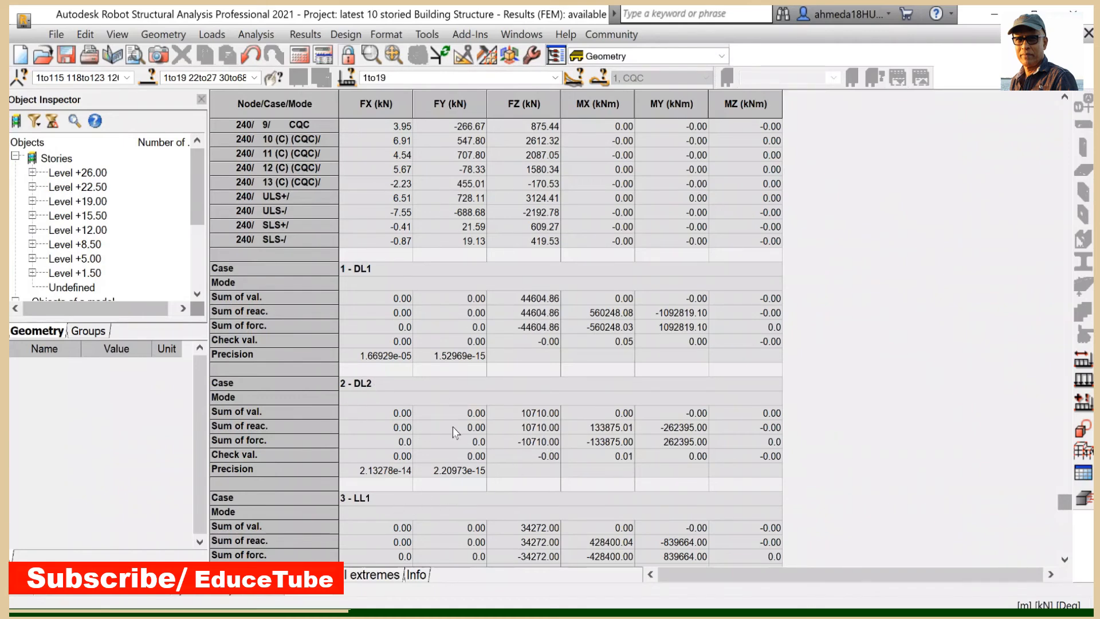
scroll(427, 395, "down", 2)
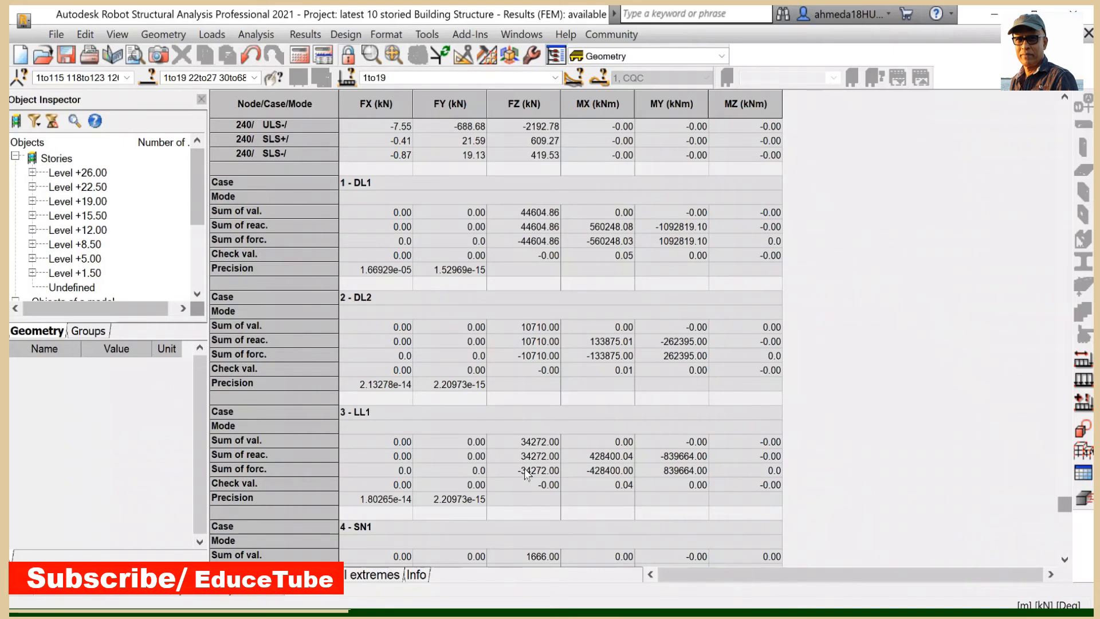
scroll(531, 456, "down", 2)
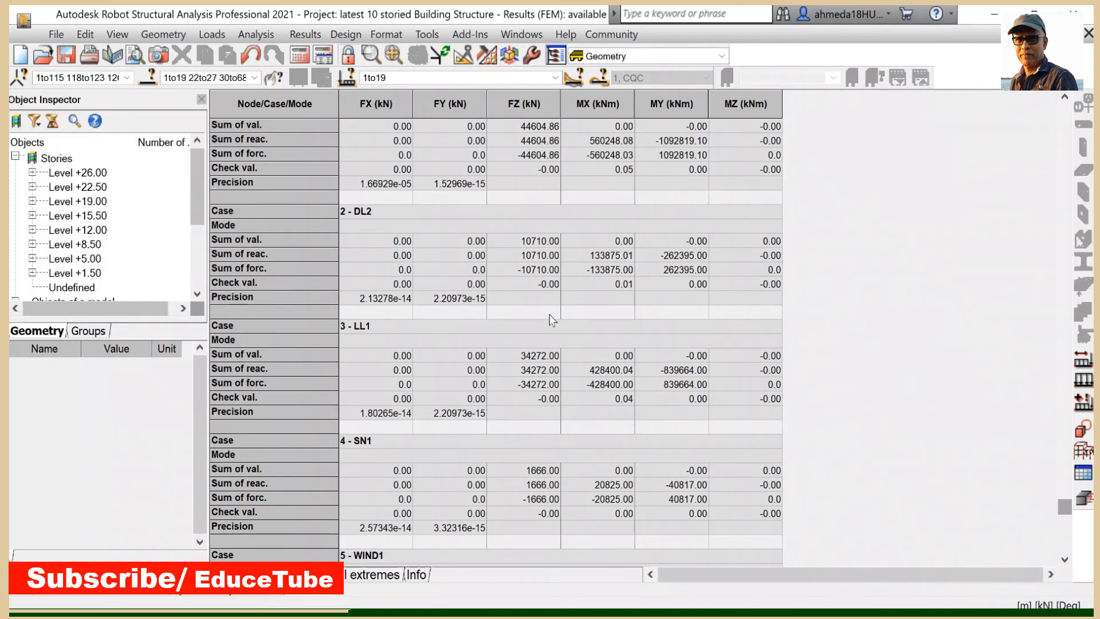
scroll(586, 365, "up", 2)
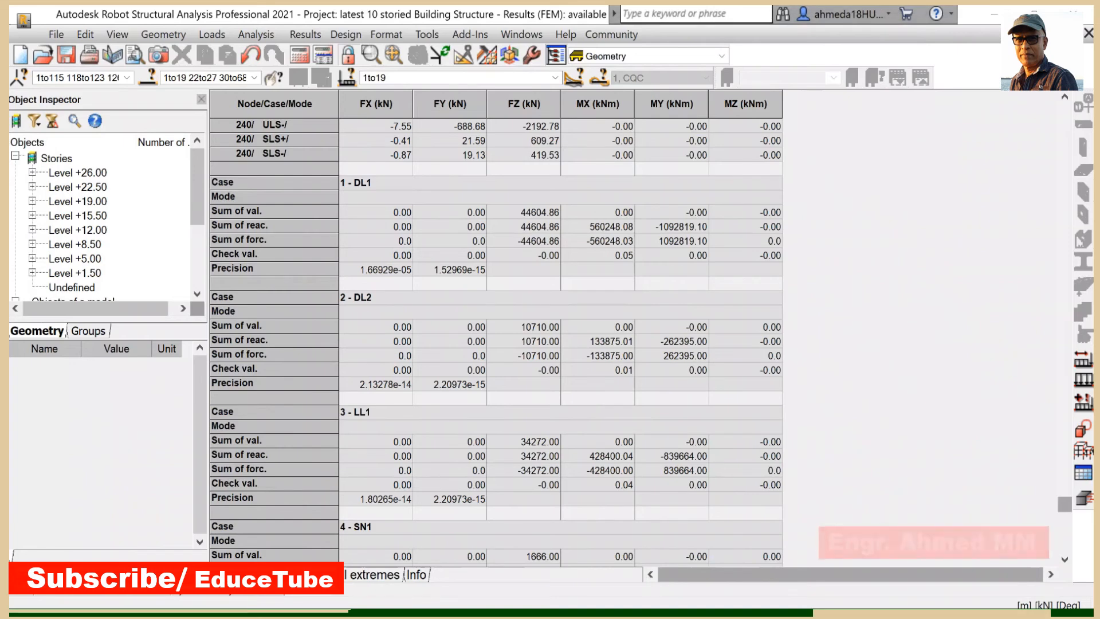
- Switch to Excel and position the hand-calculation sheet beside the reaction sums for comparison
key("alt+Tab")
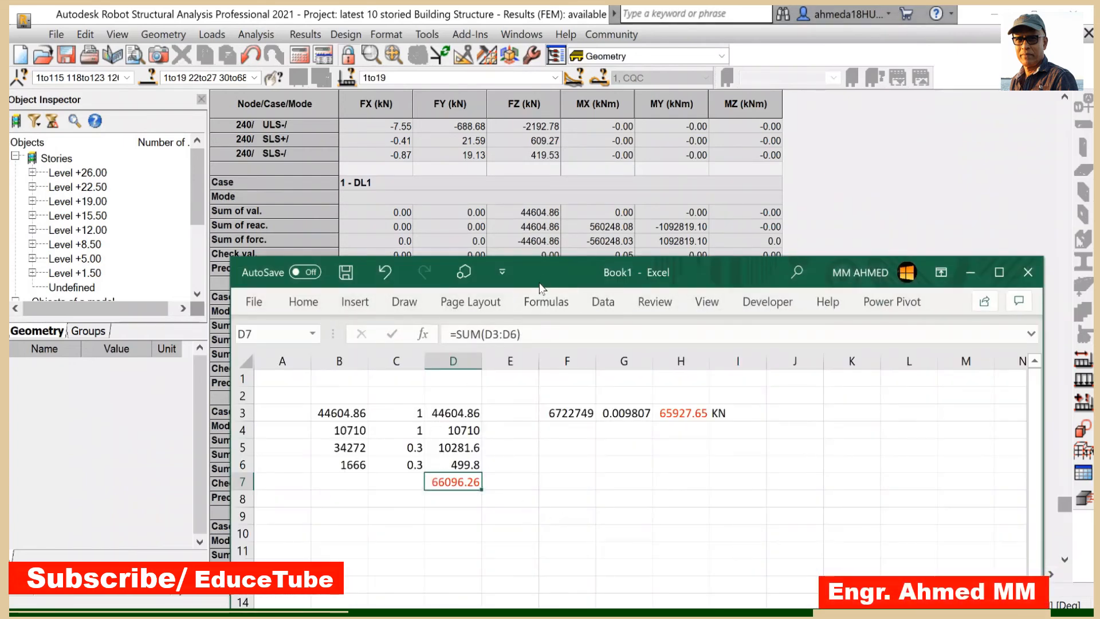
left_click_drag(548, 267, 590, 352)
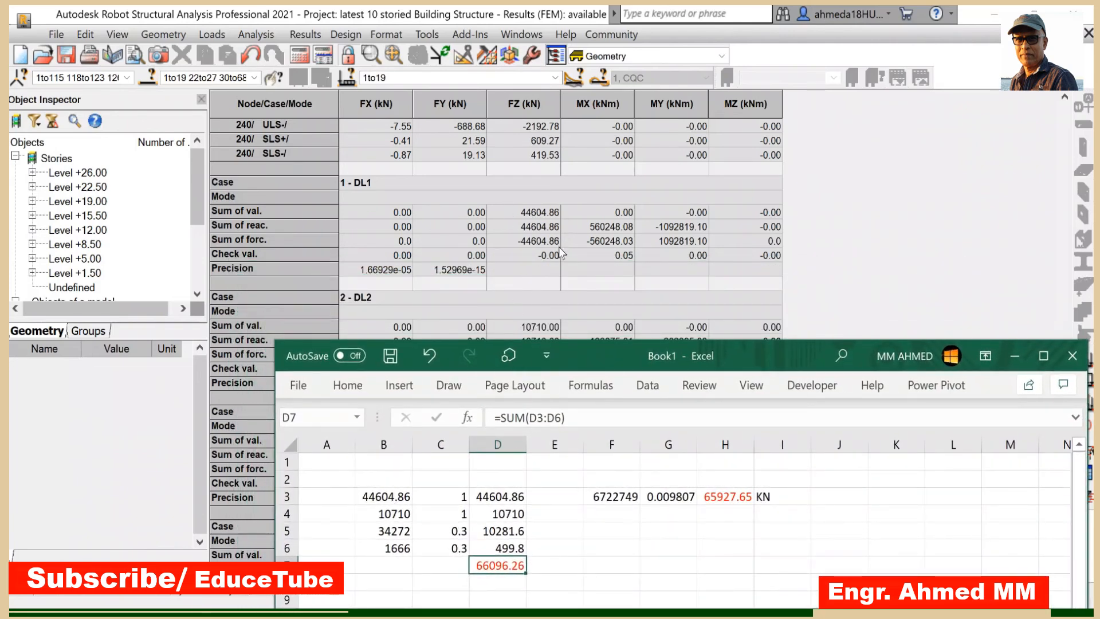
left_click_drag(573, 367, 889, 356)
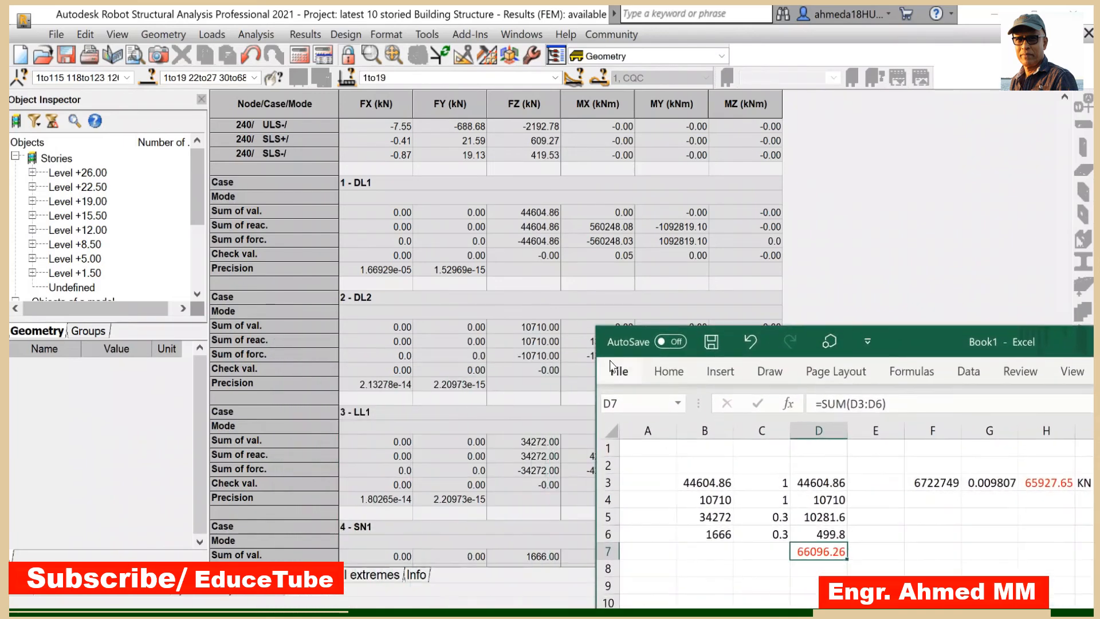